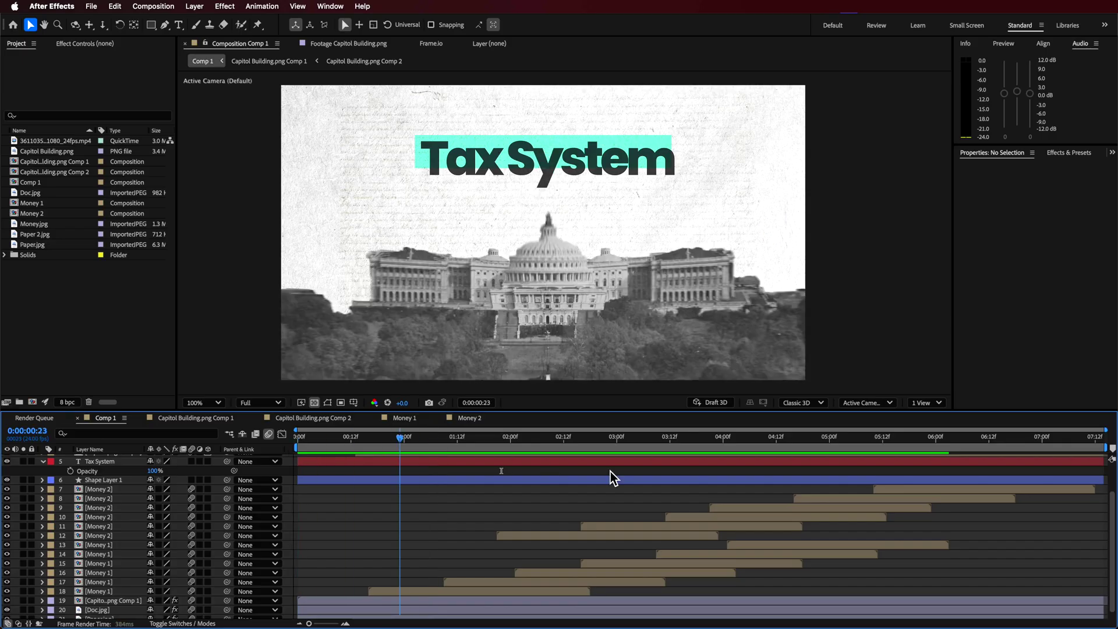
Preview the Tax System animation in Comp 1
{"action": "key", "text": "space"}
{"action": "left_click_drag", "start_coordinate": [389, 426], "coordinate": [322, 541]}
{"action": "scroll", "coordinate": [326, 559], "scroll_direction": "up", "scroll_amount": 3}
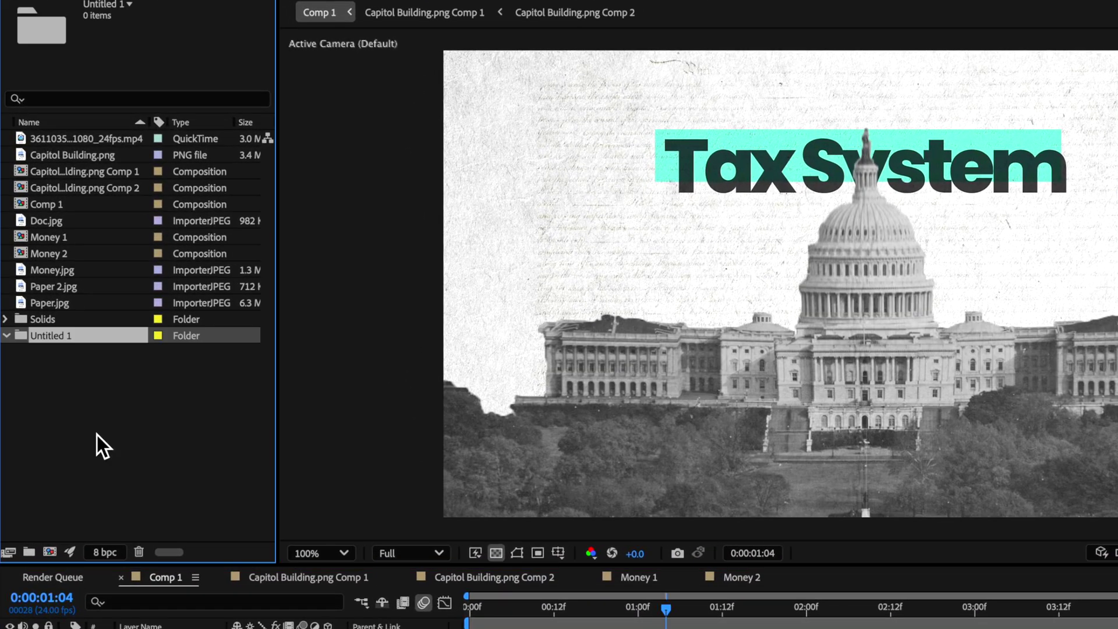
Create a new composition named Comp 2 with the HD 1920x1080 24 fps preset and a duration of 0:00:06:00
{"action": "right_click", "coordinate": [85, 395]}
{"action": "left_click", "coordinate": [107, 404]}
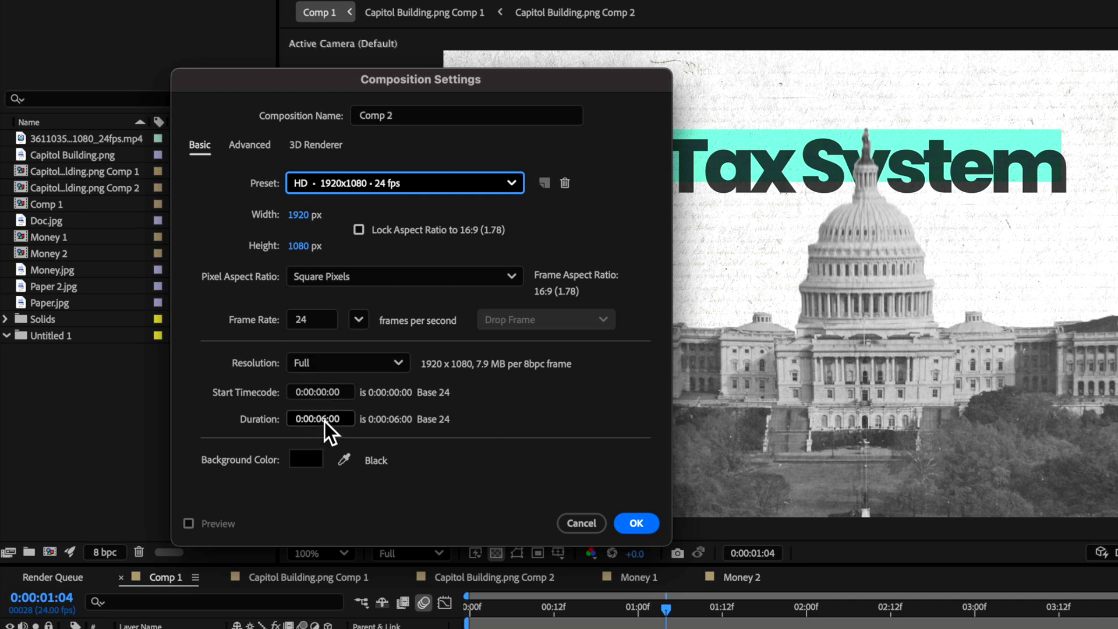
{"action": "left_click", "coordinate": [640, 526]}
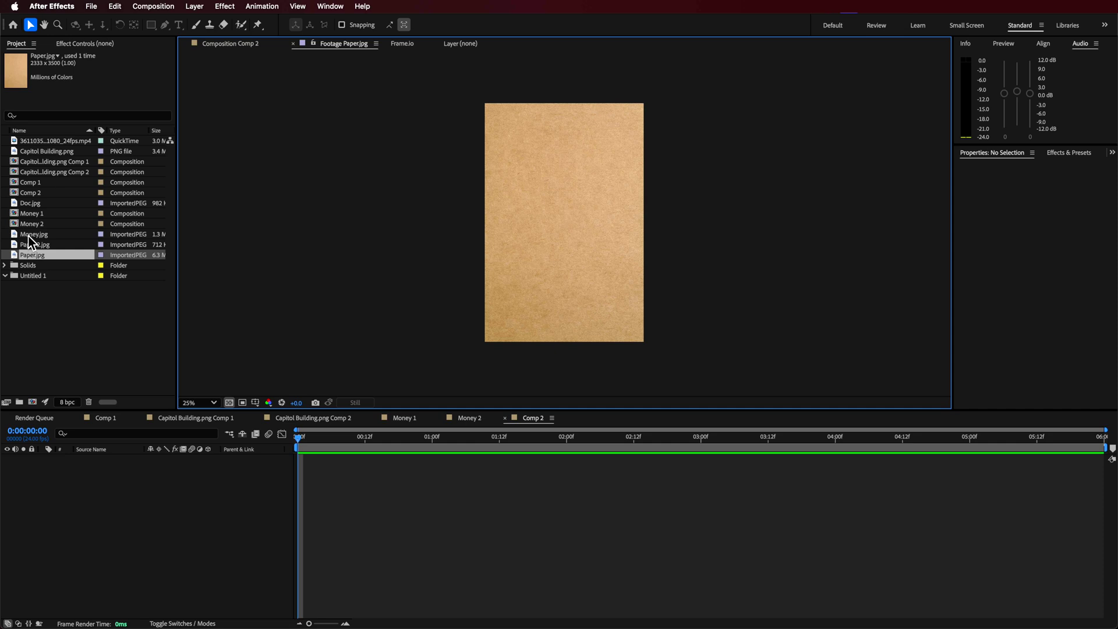
Add Paper.jpg to Comp 2 as a layer
{"action": "left_click_drag", "start_coordinate": [43, 254], "coordinate": [189, 501]}
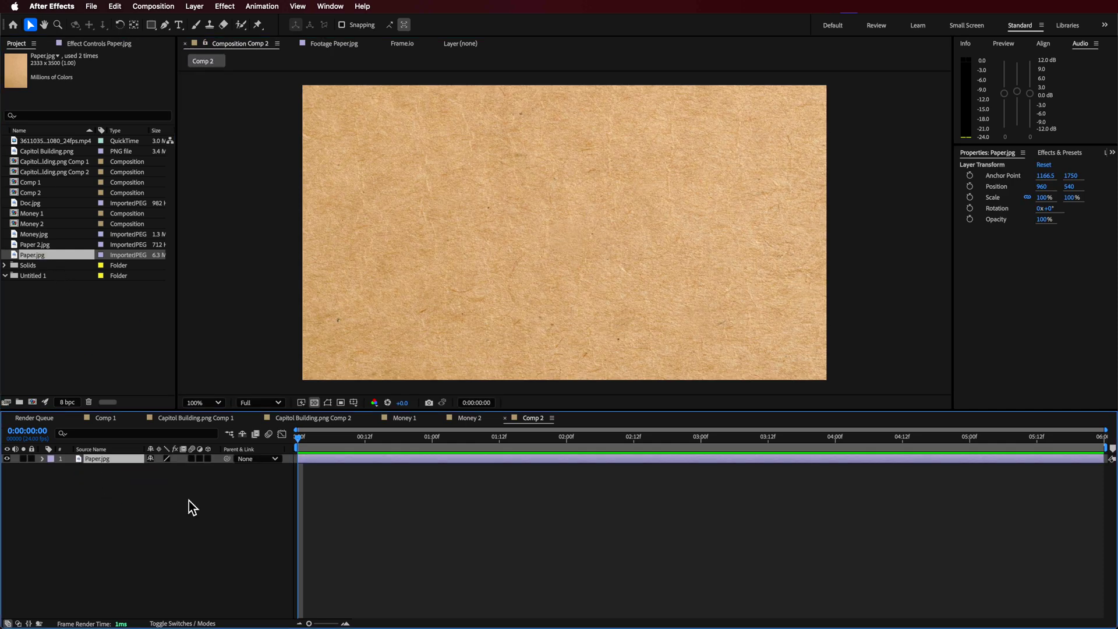
{"action": "left_click", "coordinate": [94, 533]}
{"action": "left_click", "coordinate": [108, 461]}
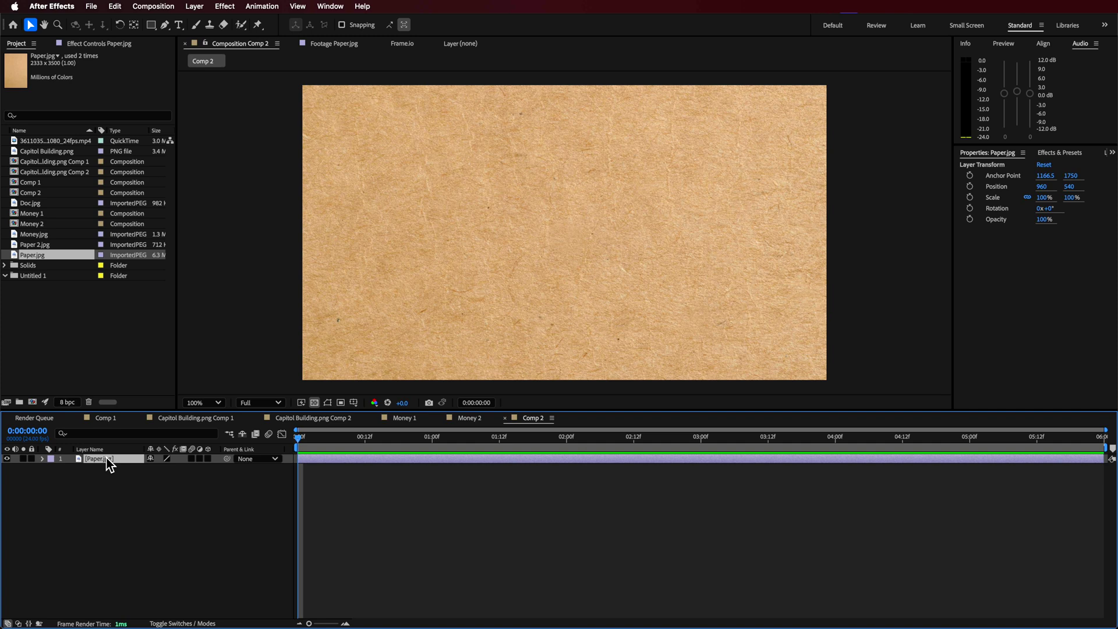
Paste the Tint and Curves effects onto the Paper.jpg layer, leaving Tint active and Curves switched off
{"action": "left_click", "coordinate": [118, 44]}
{"action": "key", "text": "ctrl+v"}
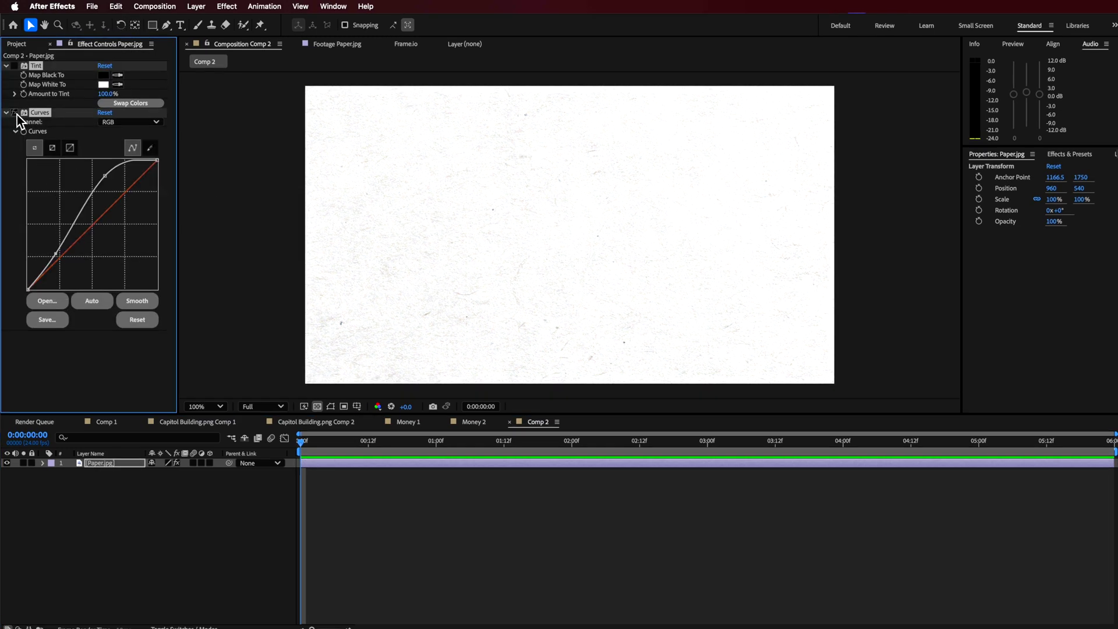
{"action": "left_click", "coordinate": [14, 65]}
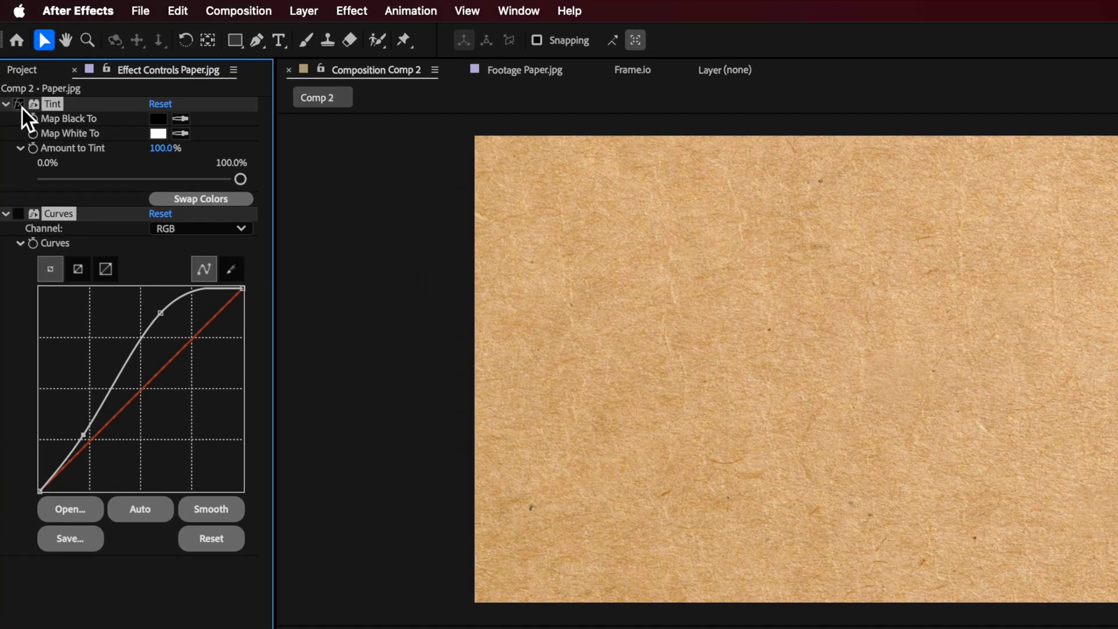
{"action": "left_click", "coordinate": [19, 104]}
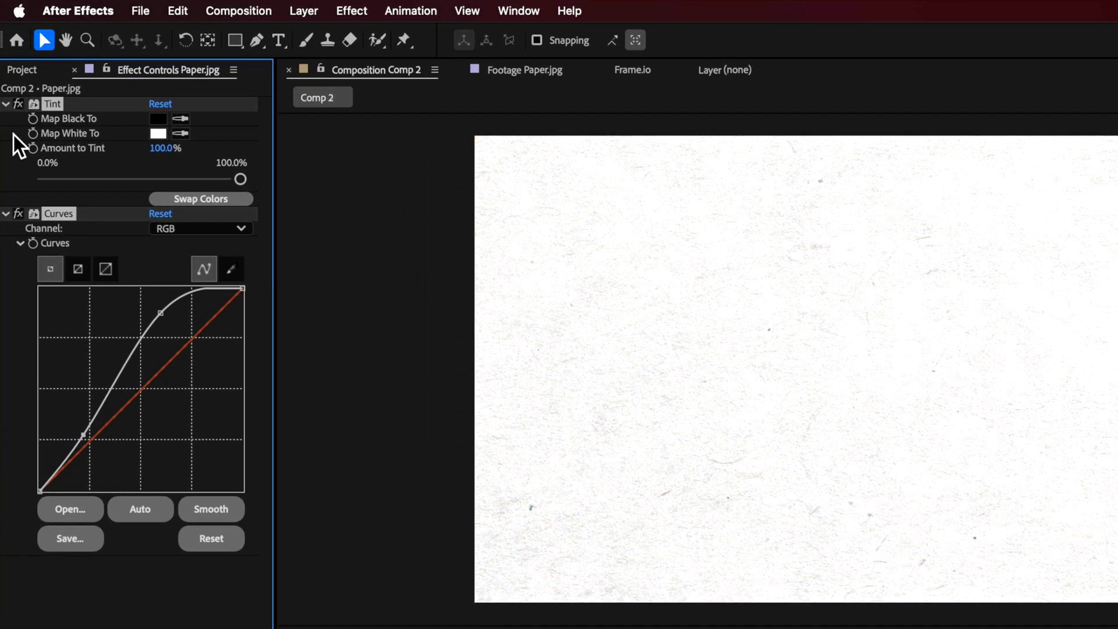
{"action": "left_click", "coordinate": [19, 213]}
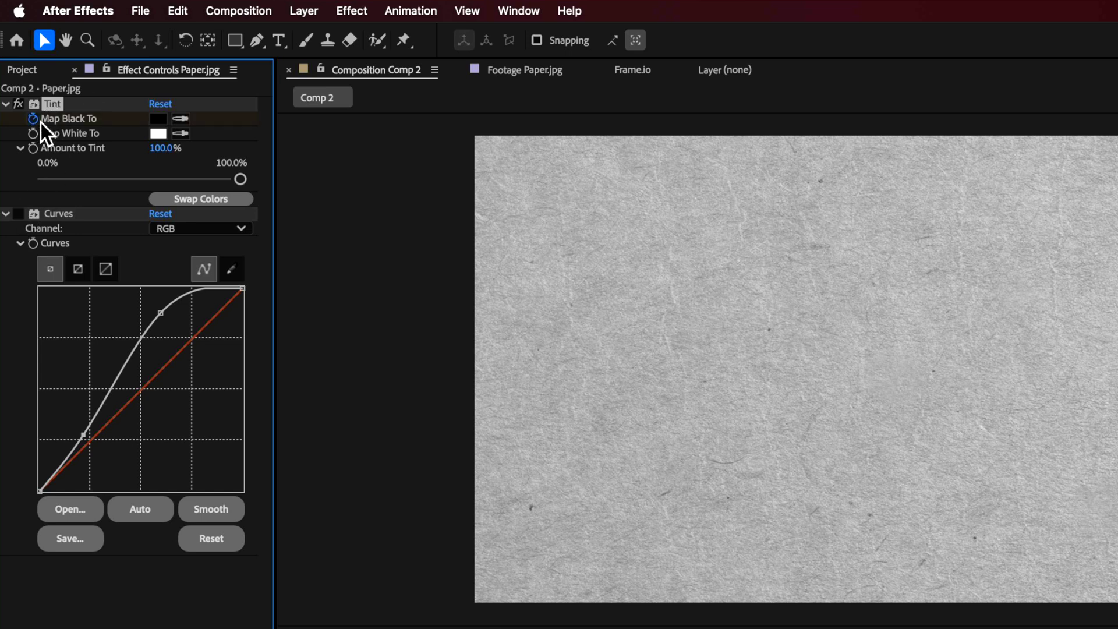
{"action": "left_click", "coordinate": [570, 12]}
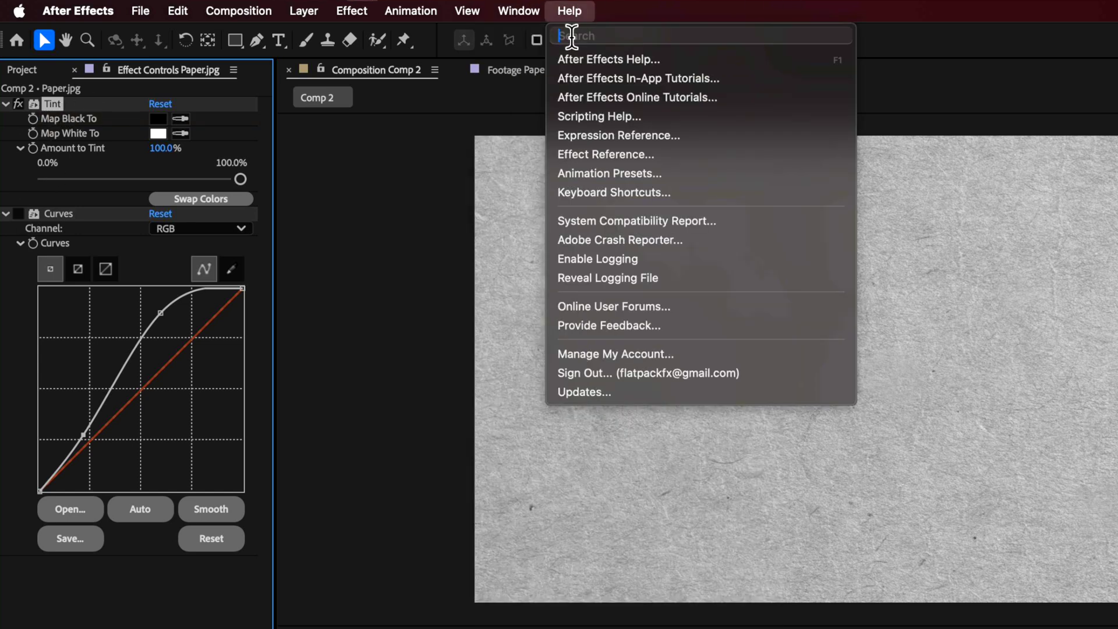
{"action": "left_click", "coordinate": [19, 178]}
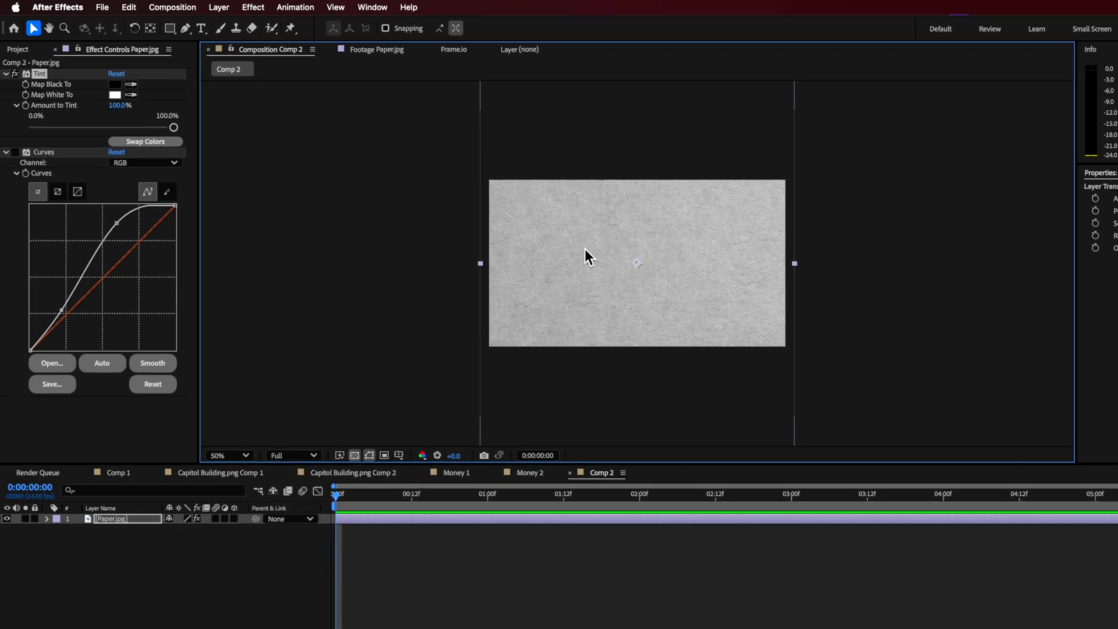
Rotate the Paper.jpg layer 90° and scale it to about 56.9% so it just covers the frame
{"action": "key", "text": "w"}
{"action": "left_click_drag", "start_coordinate": [638, 164], "coordinate": [700, 236]}
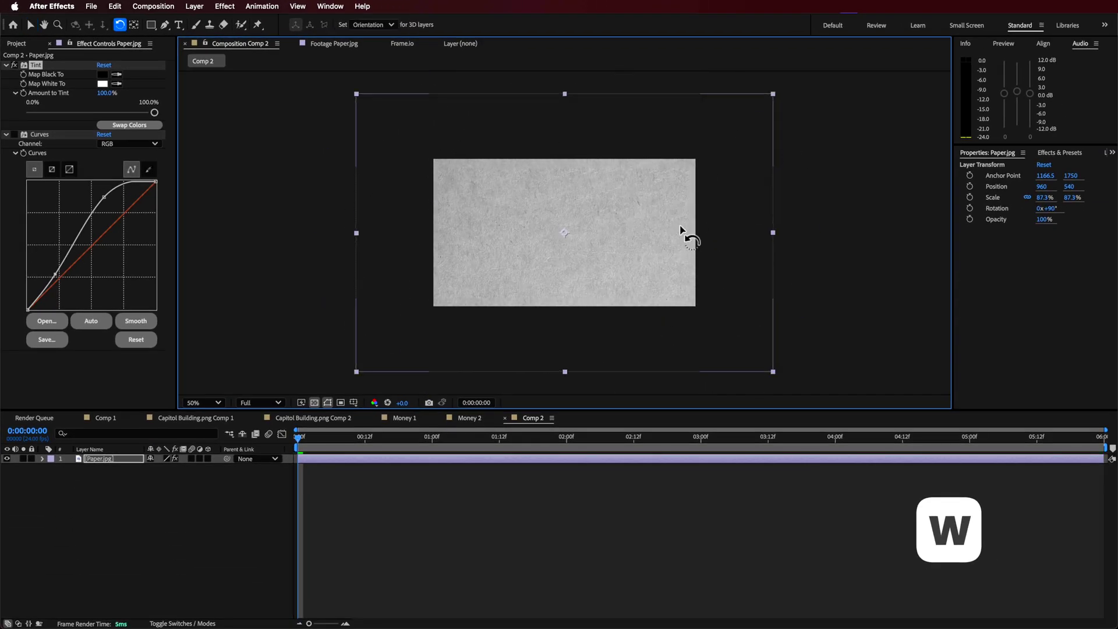
{"action": "key", "text": "v"}
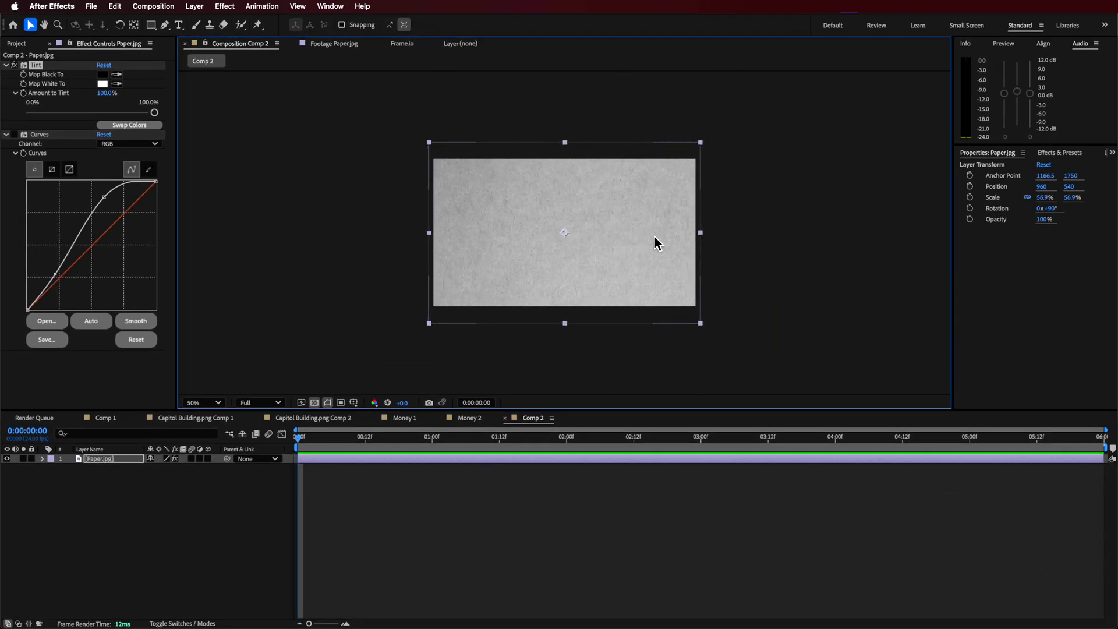
{"action": "key", "text": "slash"}
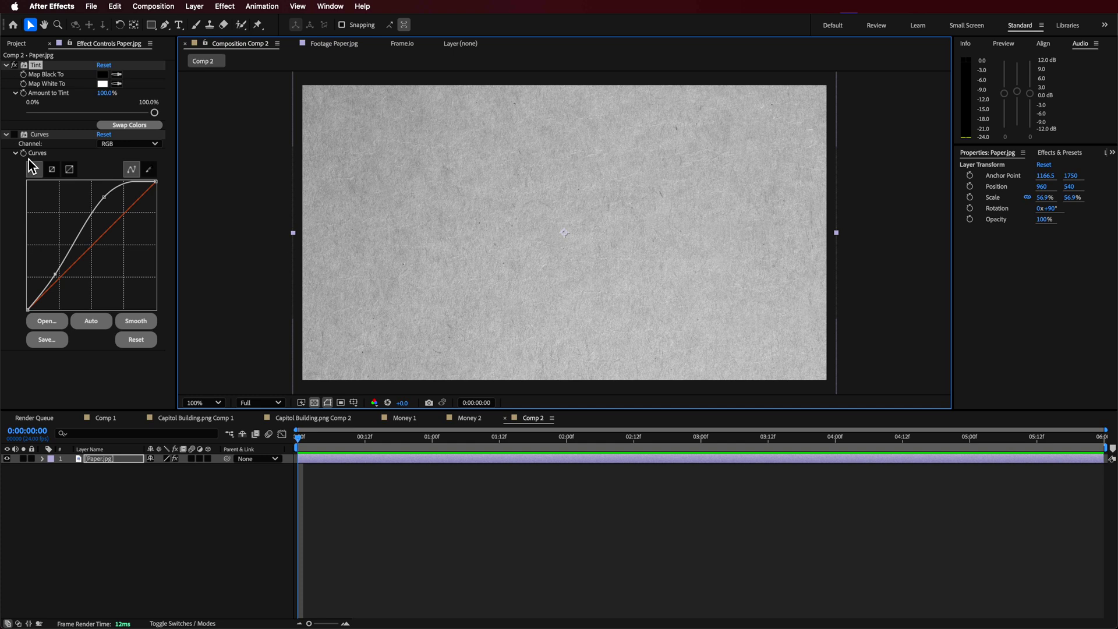
Turn Curves back on for the Paper.jpg layer and lower the curve's shadow point slightly to darken the paper texture
{"action": "left_click", "coordinate": [18, 137]}
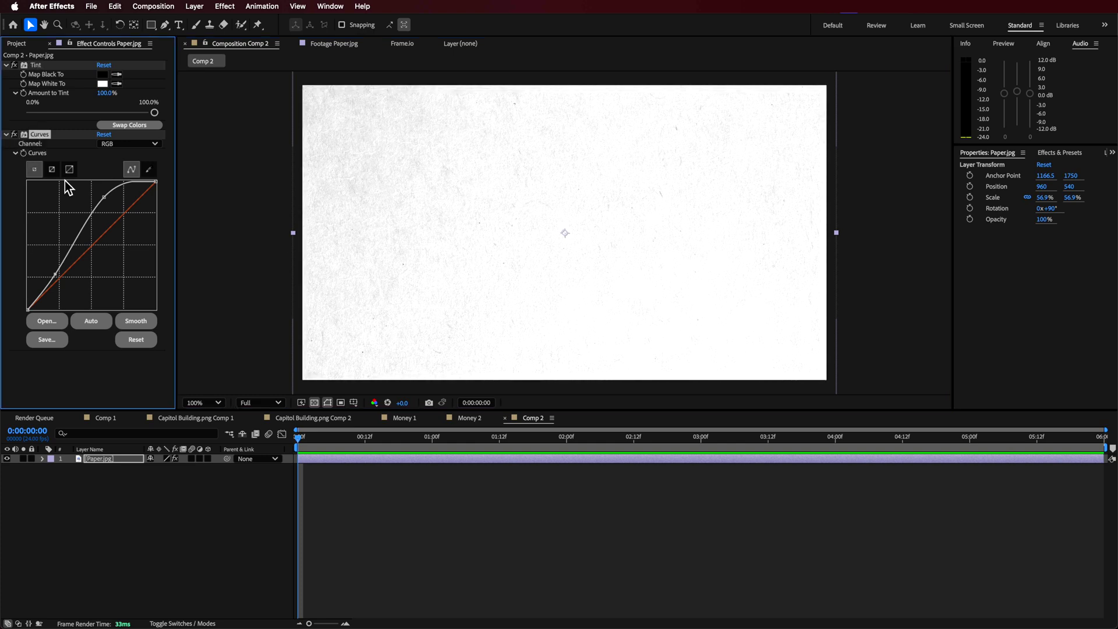
{"action": "left_click_drag", "start_coordinate": [58, 277], "coordinate": [62, 292]}
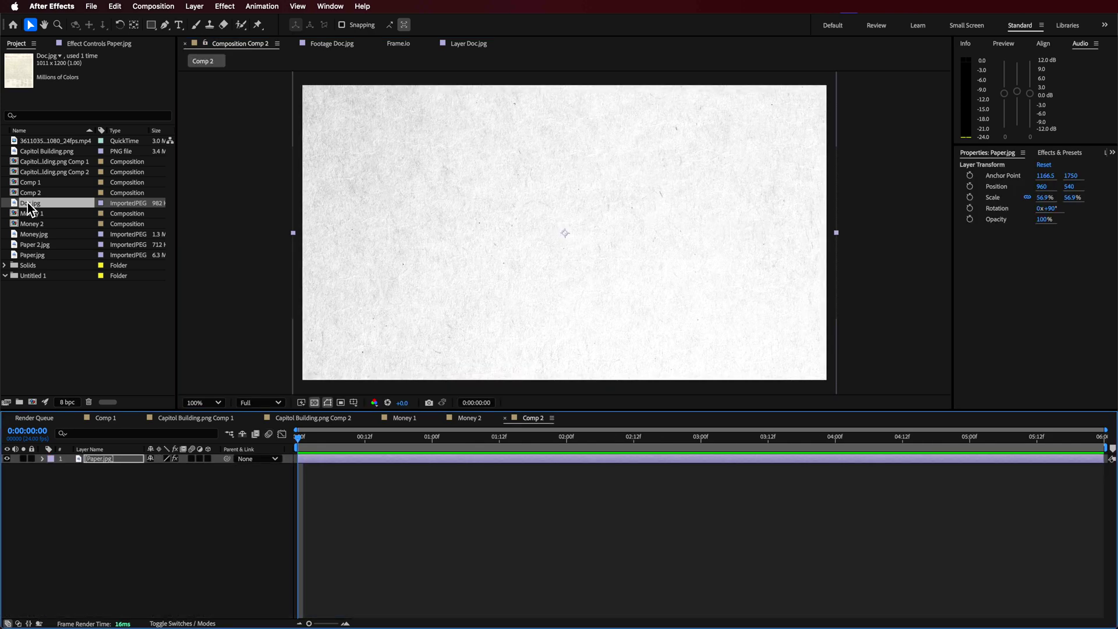
Add Doc.jpg above the paper layer, mask it to its body text with a rectangle, and shift it left to X position 834
{"action": "left_click_drag", "start_coordinate": [27, 202], "coordinate": [114, 466]}
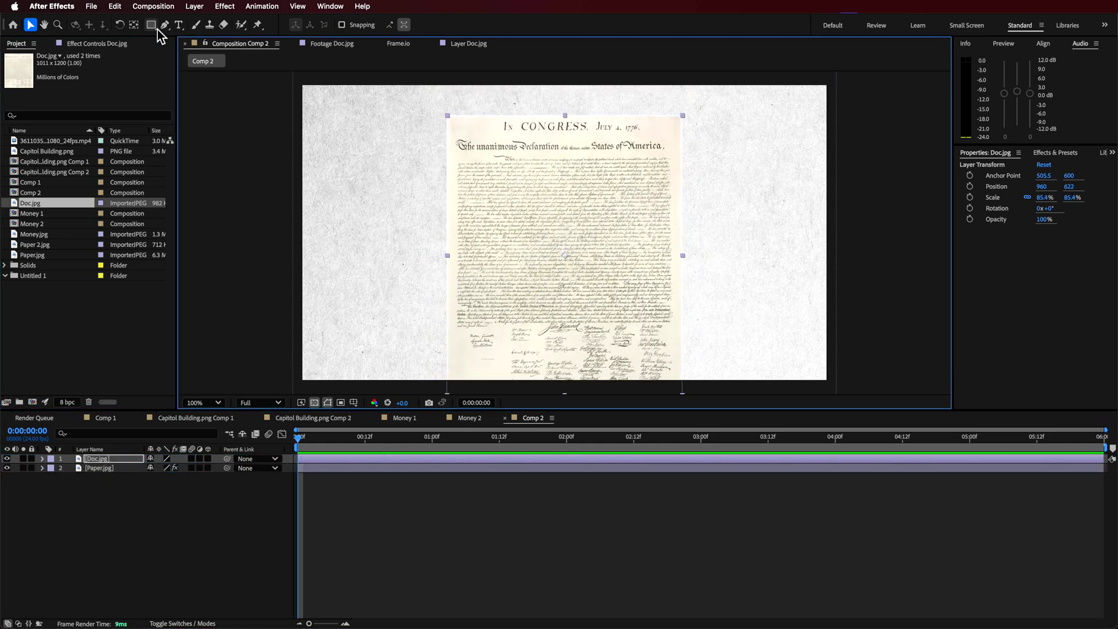
{"action": "left_click", "coordinate": [152, 25]}
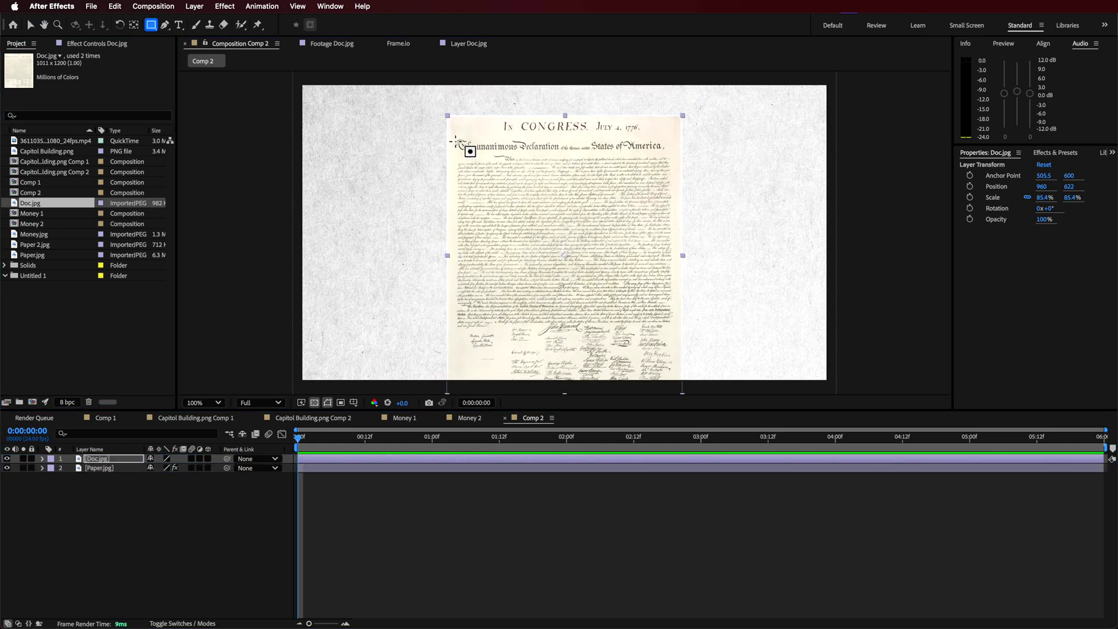
{"action": "mouse_move", "coordinate": [456, 153]}
{"action": "left_mouse_down"}
{"action": "mouse_move", "coordinate": [589, 314]}
{"action": "mouse_move", "coordinate": [815, 386]}
{"action": "mouse_move", "coordinate": [676, 324]}
{"action": "left_mouse_up"}
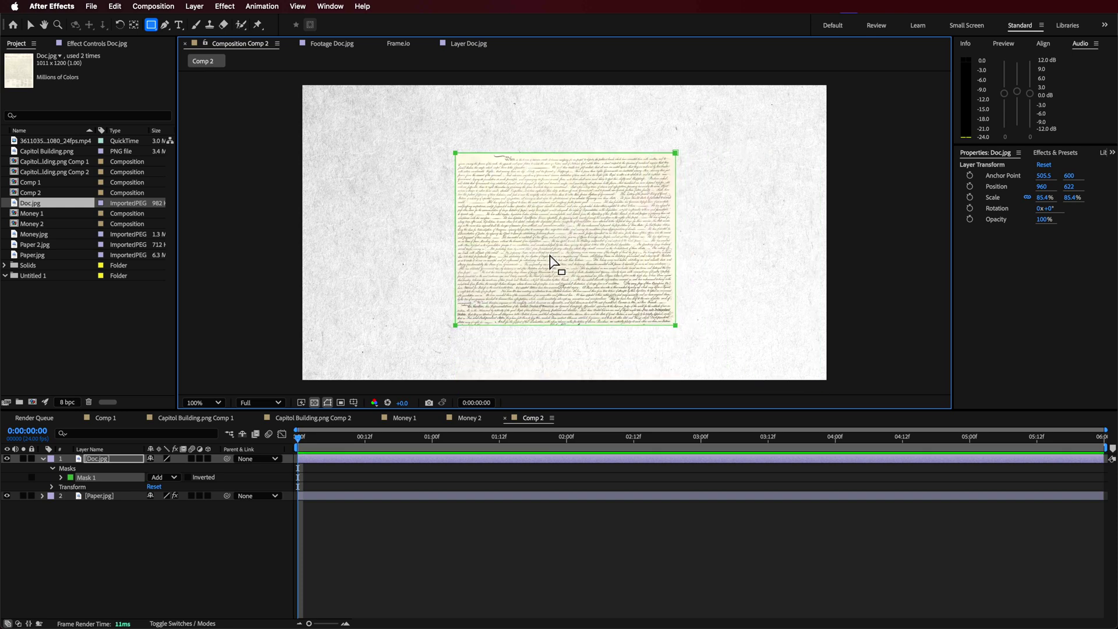
{"action": "key", "text": "v"}
{"action": "left_click_drag", "start_coordinate": [558, 232], "coordinate": [524, 233]}
Apply the Keying Extract effect to Doc.jpg and lower its White Point to 150 to key out the document's background
{"action": "key", "text": "period"}
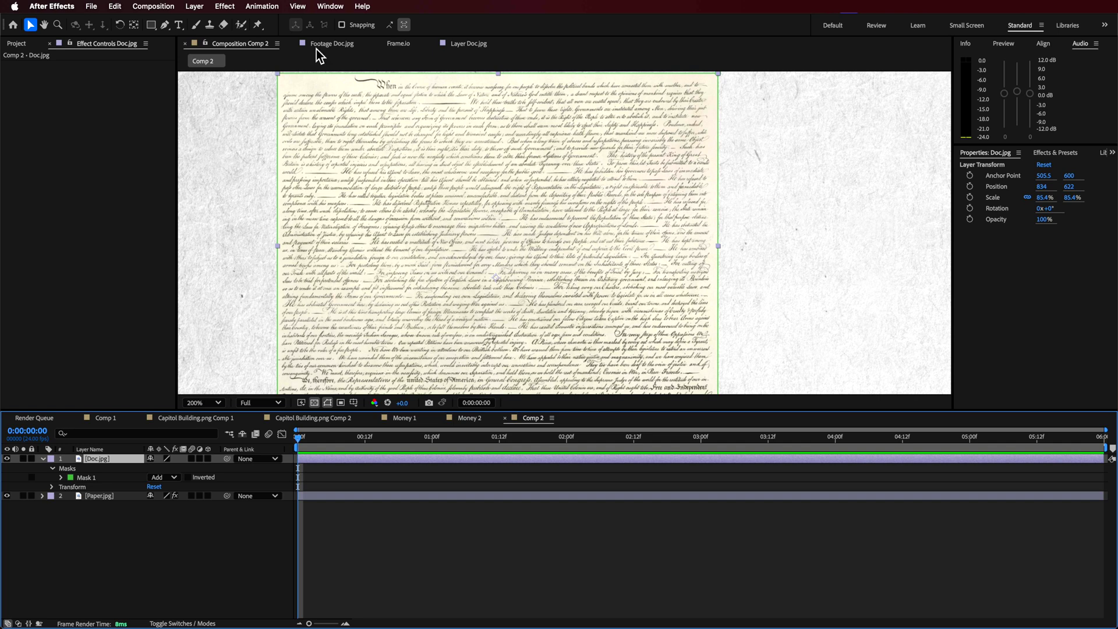
{"action": "left_click", "coordinate": [331, 6]}
{"action": "mouse_move", "coordinate": [363, 6]}
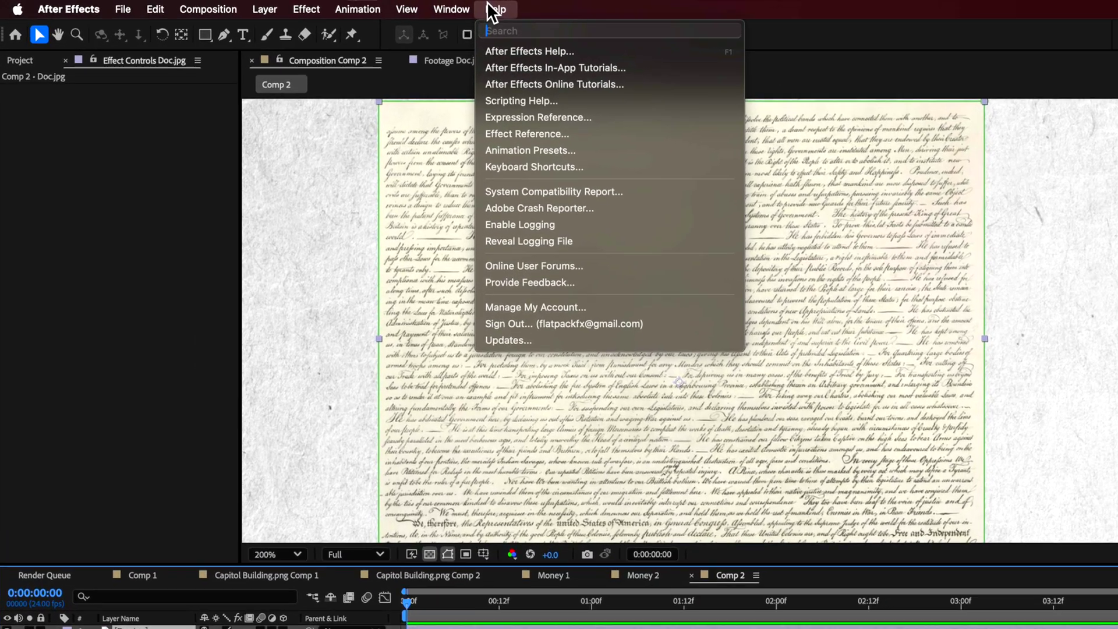
{"action": "type", "text": "extract"}
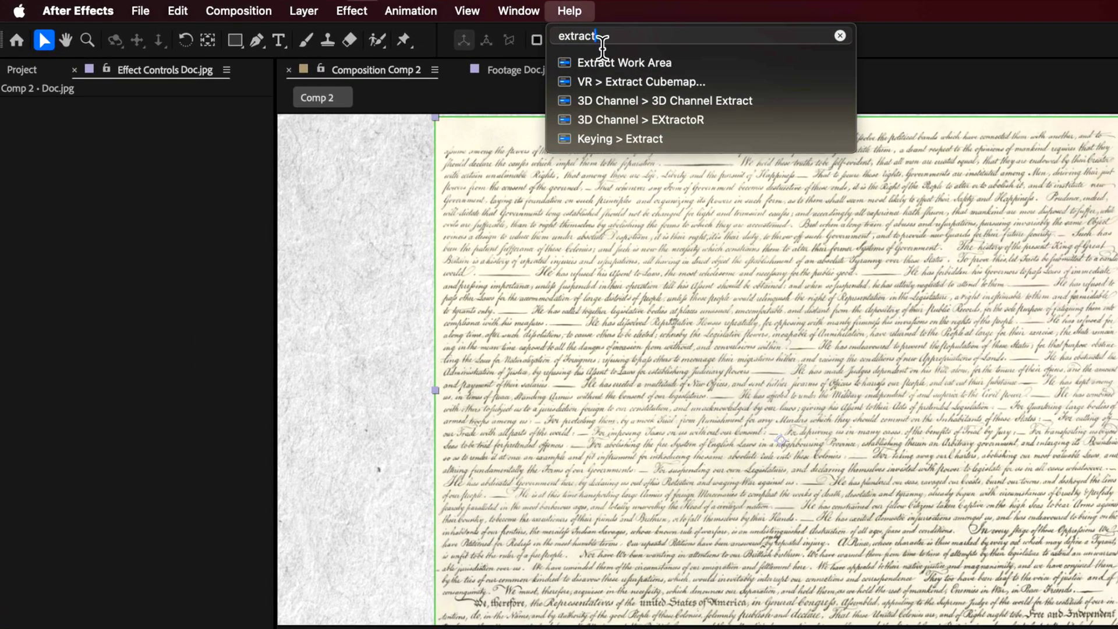
{"action": "left_click", "coordinate": [622, 138]}
{"action": "mouse_move", "coordinate": [280, 202]}
{"action": "left_mouse_down"}
{"action": "mouse_move", "coordinate": [326, 208]}
{"action": "mouse_move", "coordinate": [170, 205]}
{"action": "left_mouse_up"}
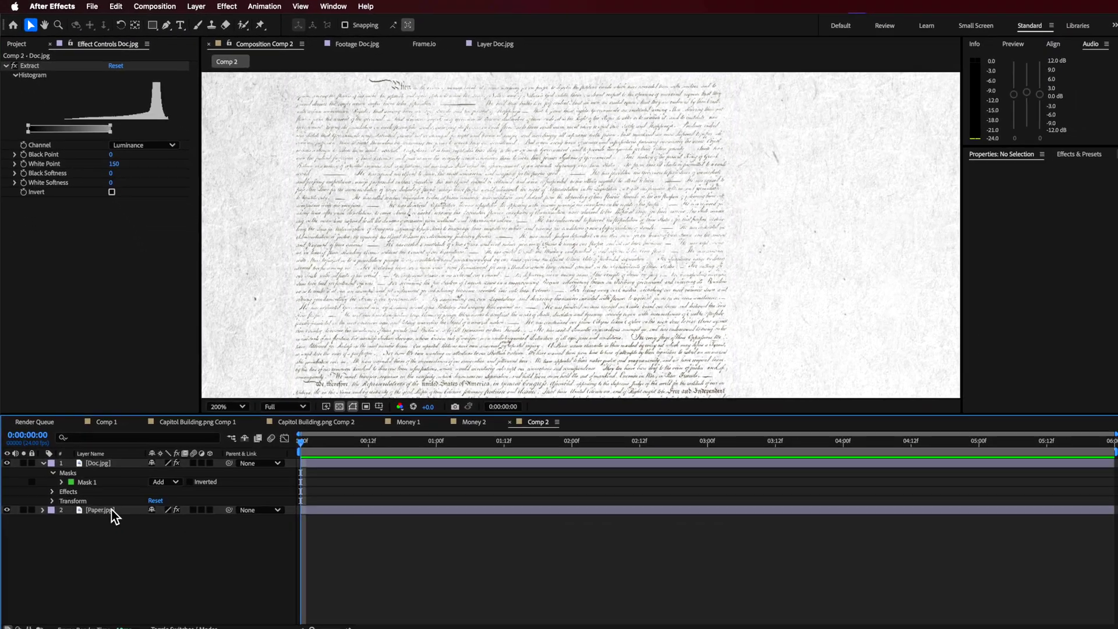
Collapse the Doc.jpg layer, show the blending mode options, and set its mode to Classic Color Dodge
{"action": "left_click", "coordinate": [94, 505]}
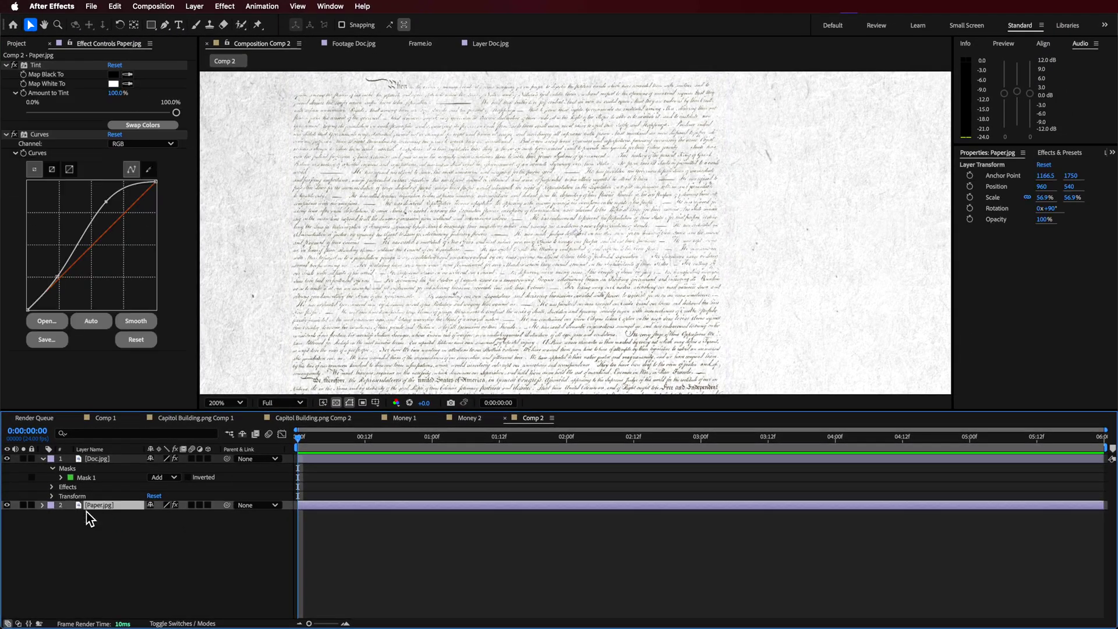
{"action": "left_click", "coordinate": [68, 469]}
{"action": "left_click", "coordinate": [43, 460]}
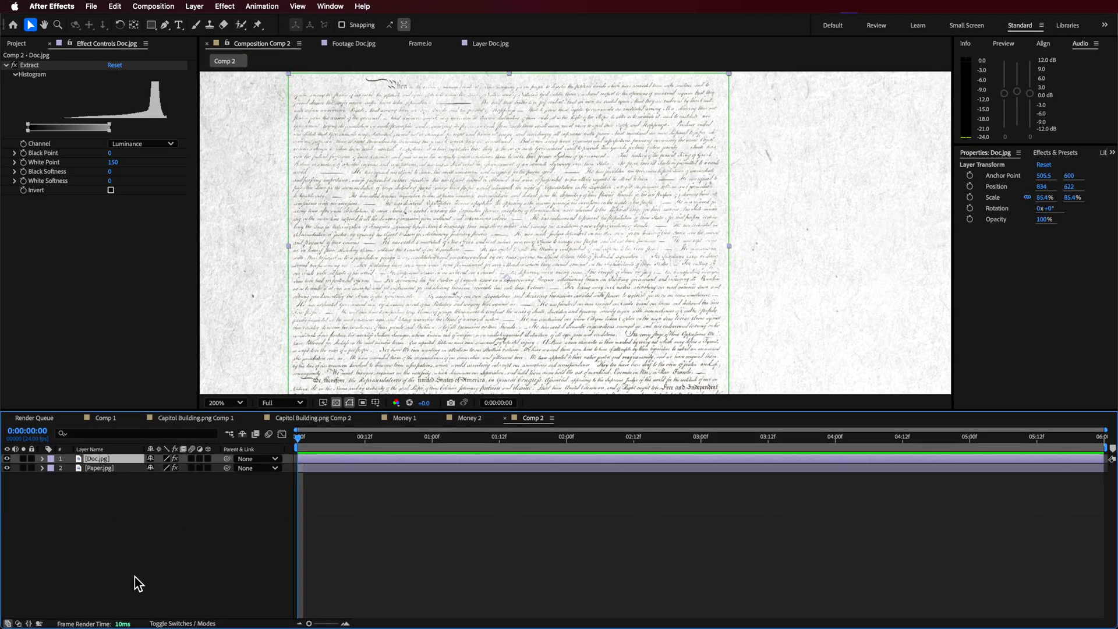
{"action": "left_click", "coordinate": [171, 623]}
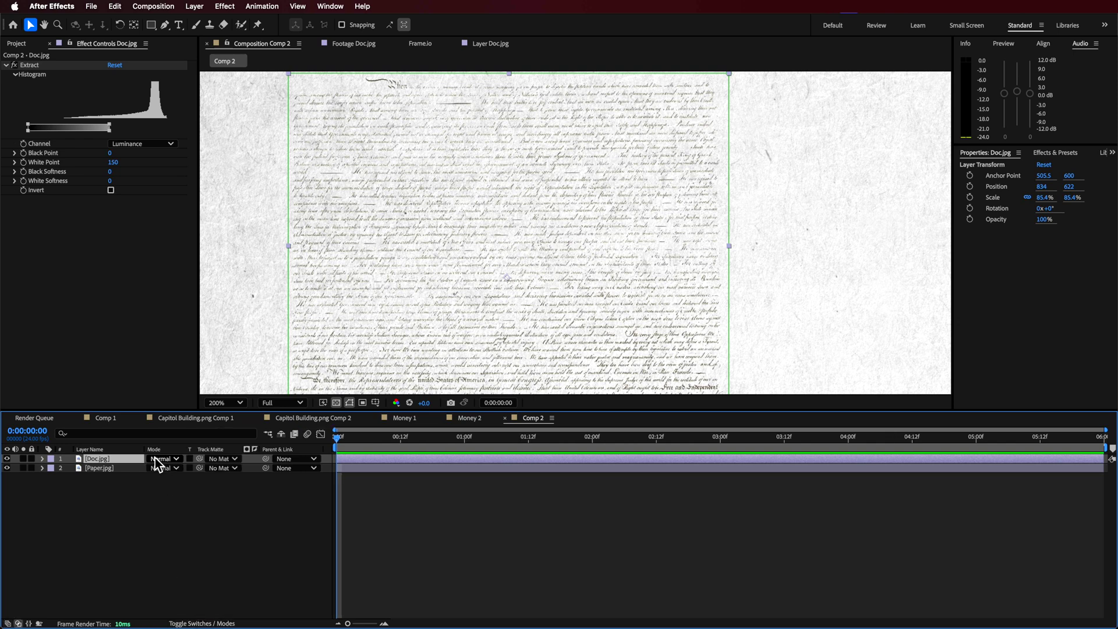
{"action": "left_click", "coordinate": [165, 459]}
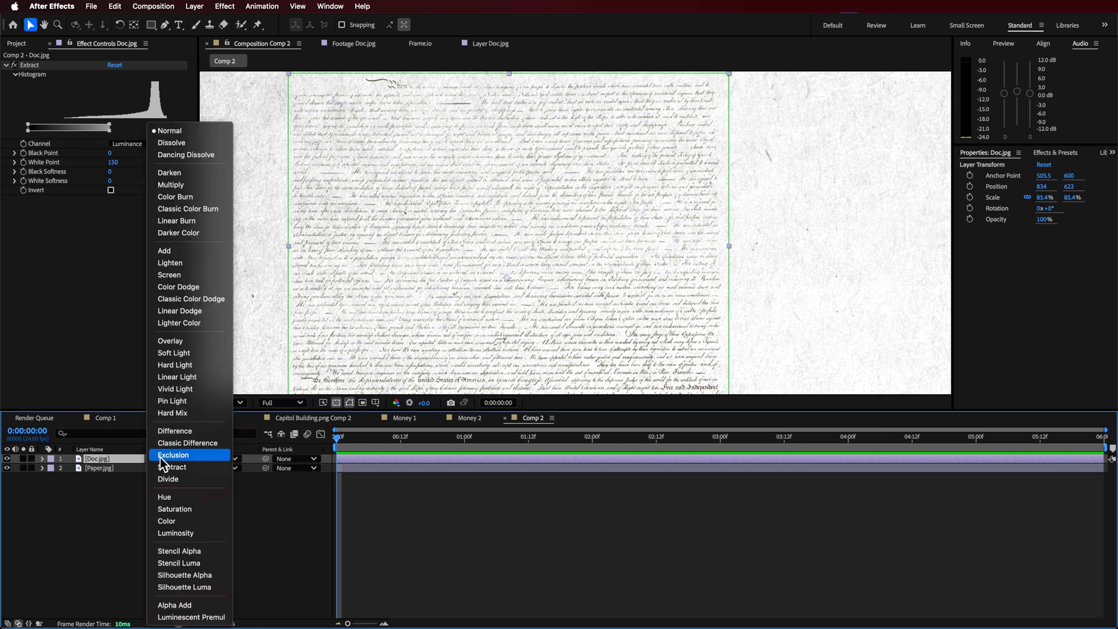
{"action": "left_click", "coordinate": [184, 299]}
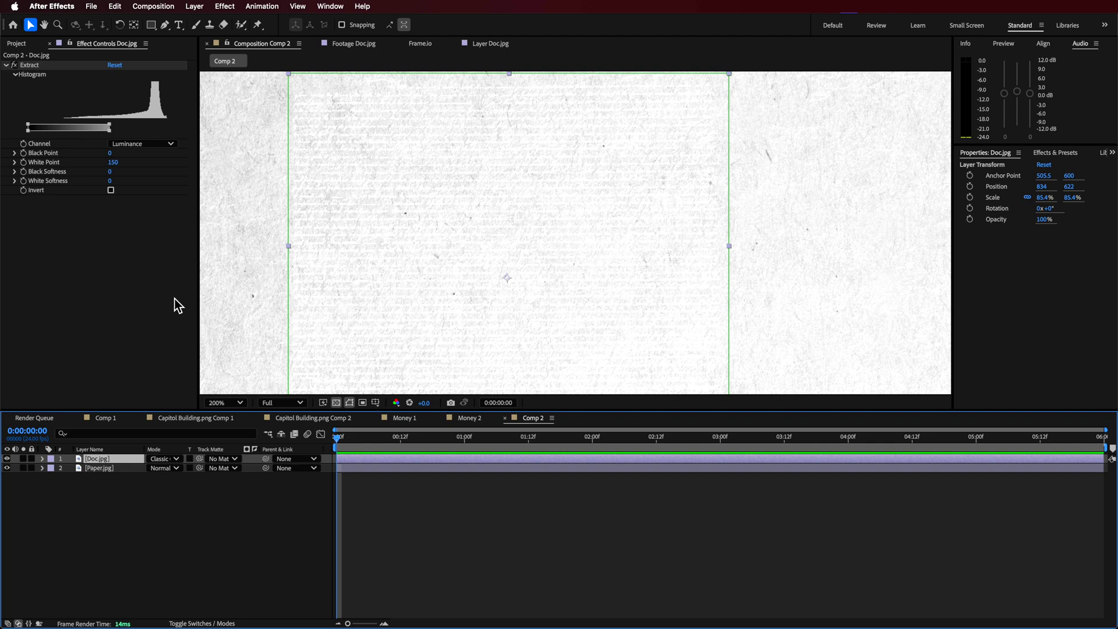
Reposition Doc.jpg to about 972, 604 and scale it up to about 191.6% so the handwriting spreads across the paper
{"action": "scroll", "coordinate": [374, 295], "scroll_direction": "down", "scroll_amount": 2}
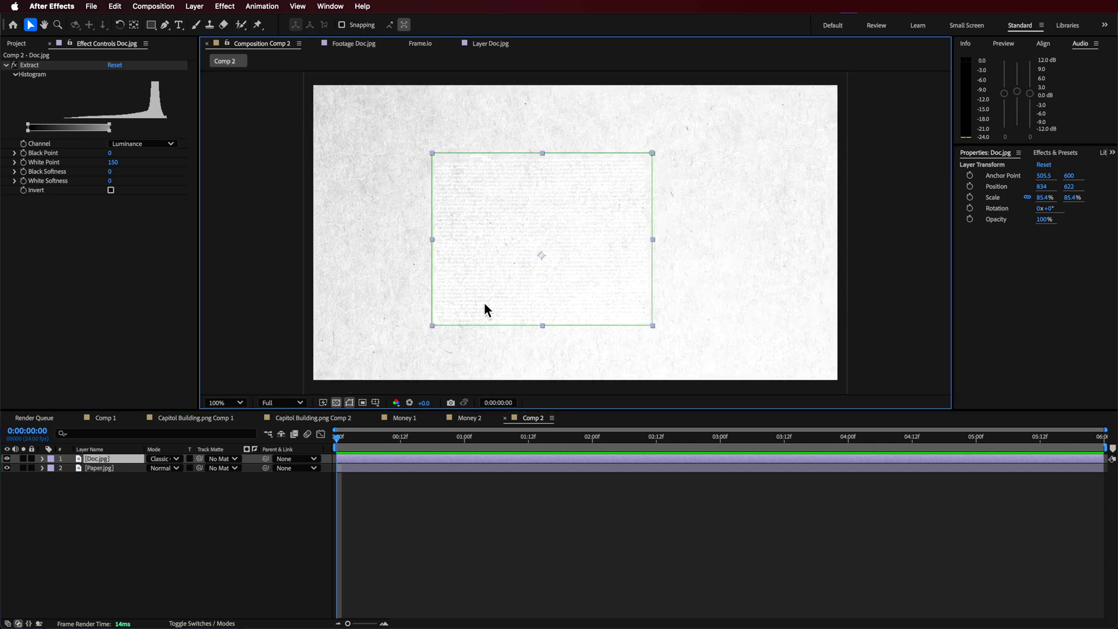
{"action": "left_click", "coordinate": [195, 518]}
{"action": "left_click", "coordinate": [99, 459]}
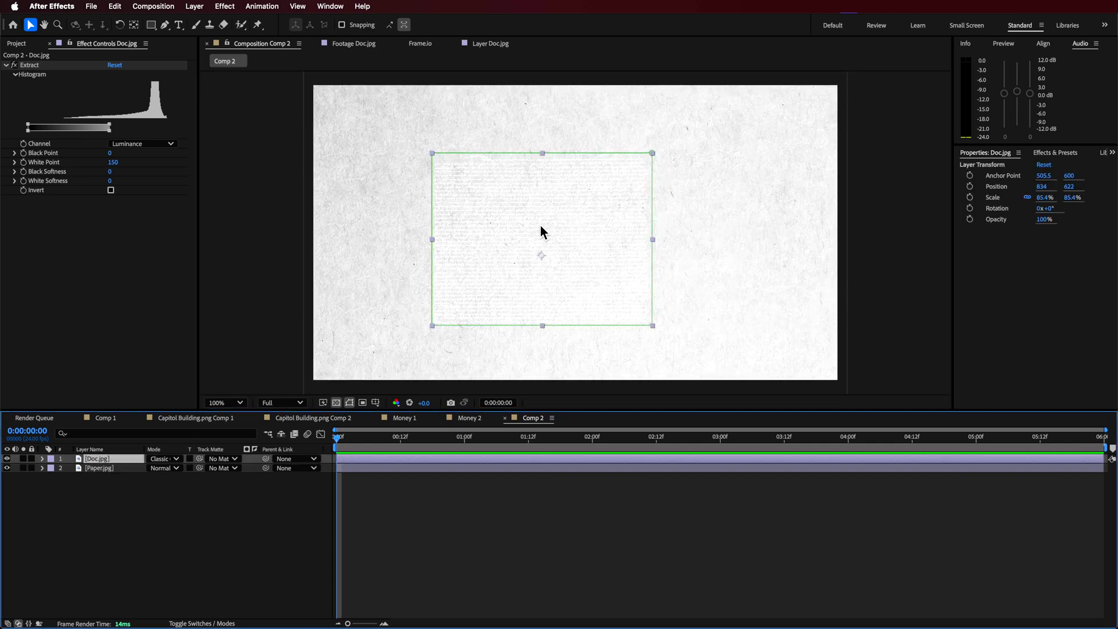
{"action": "left_click_drag", "start_coordinate": [609, 188], "coordinate": [625, 183]}
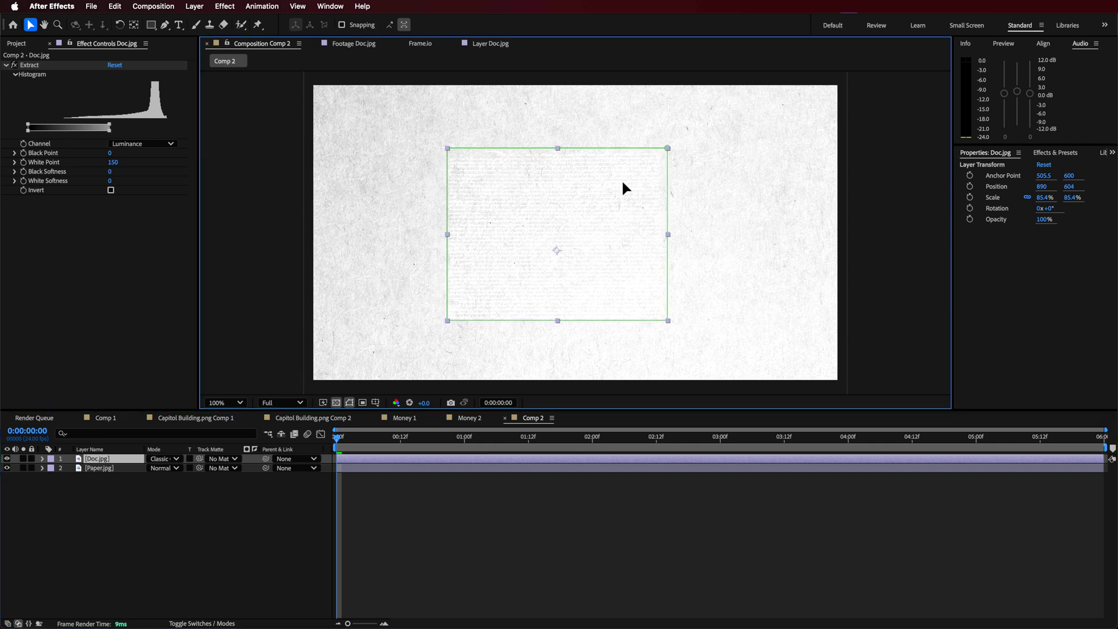
{"action": "left_click_drag", "start_coordinate": [451, 320], "coordinate": [336, 243]}
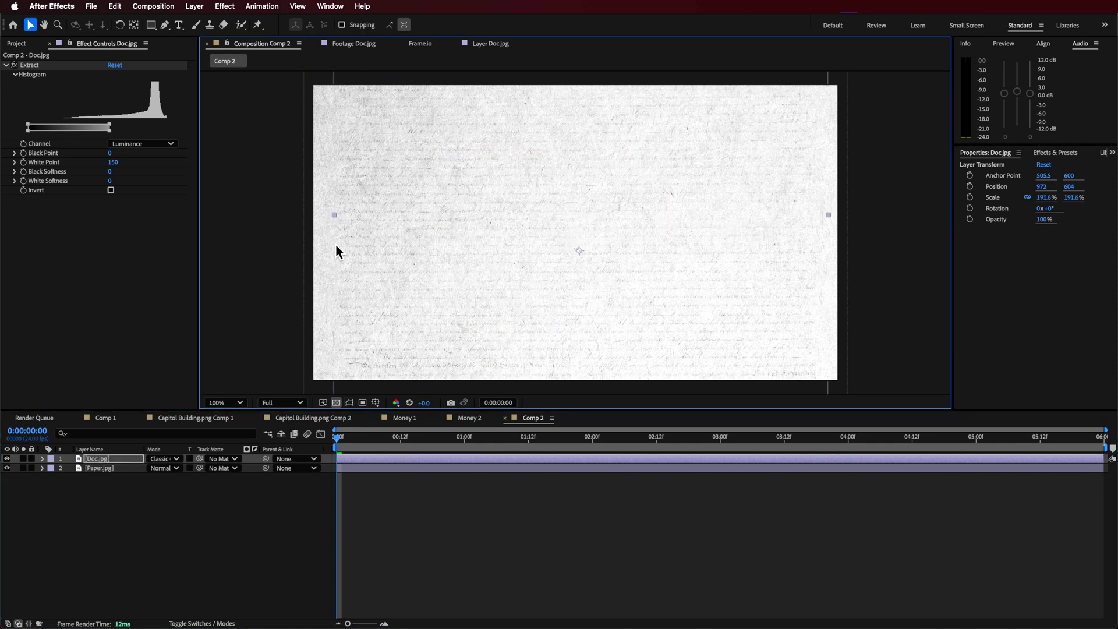
Try the Color Burn blending mode on Doc.jpg and settle on Classic Color Burn
{"action": "left_click", "coordinate": [157, 459]}
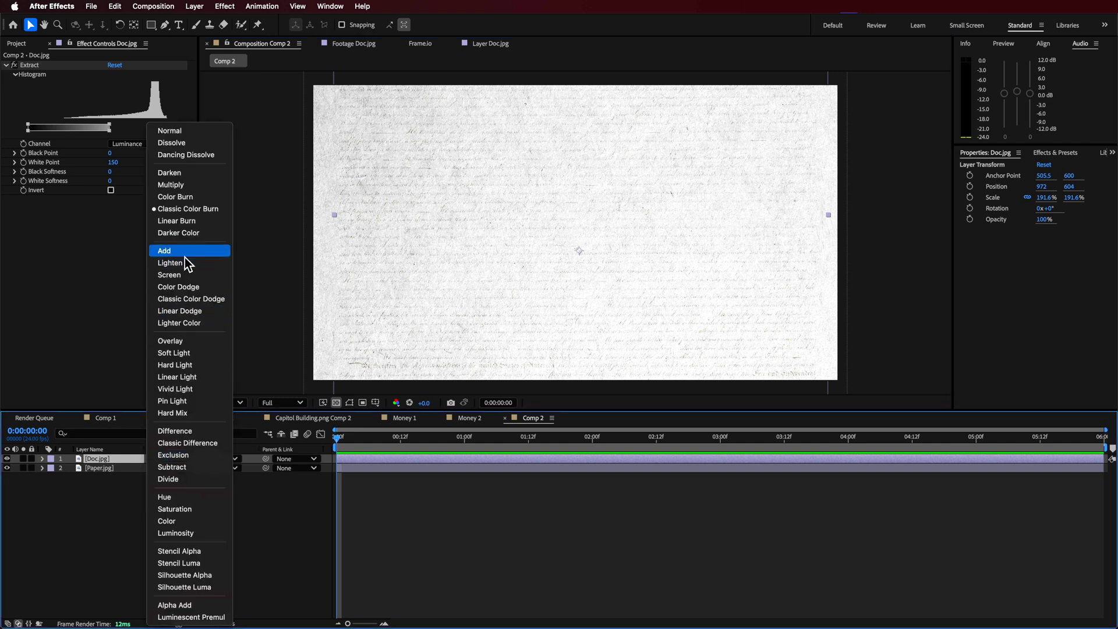
{"action": "left_click", "coordinate": [177, 197]}
{"action": "left_click", "coordinate": [172, 459]}
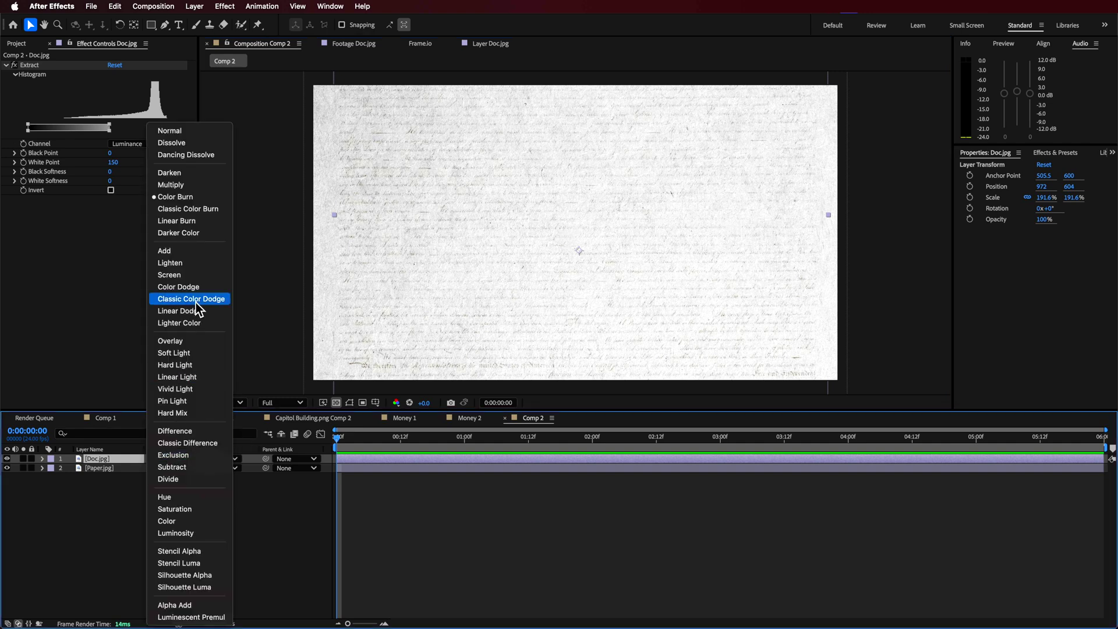
{"action": "left_click", "coordinate": [178, 199]}
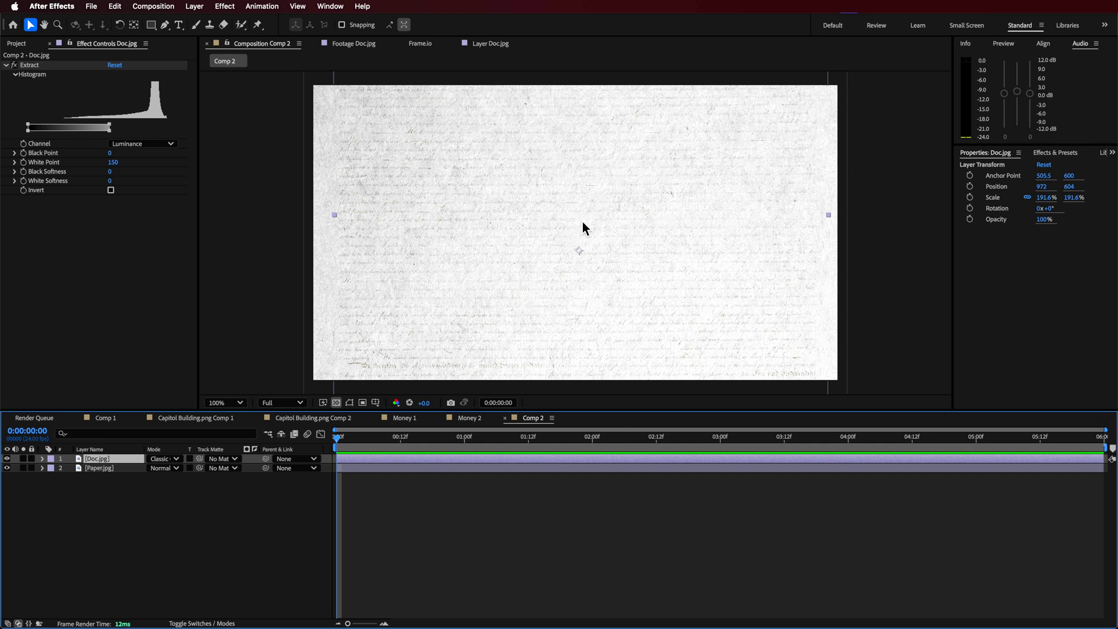
{"action": "left_click", "coordinate": [110, 512]}
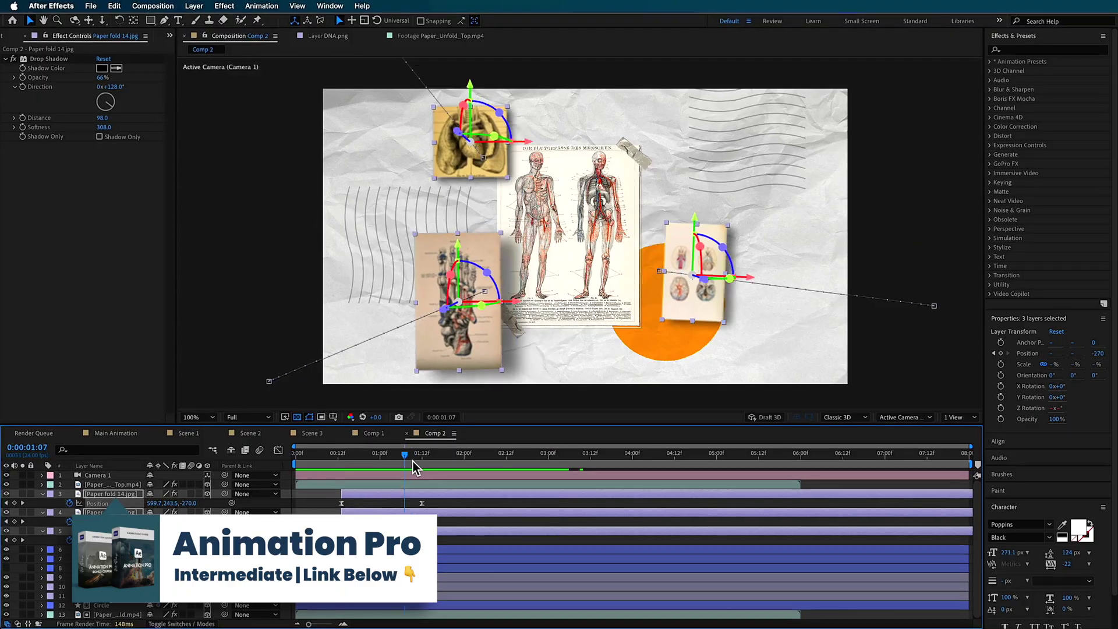
{"action": "left_click_drag", "start_coordinate": [414, 462], "coordinate": [294, 466]}
{"action": "key", "text": "space"}
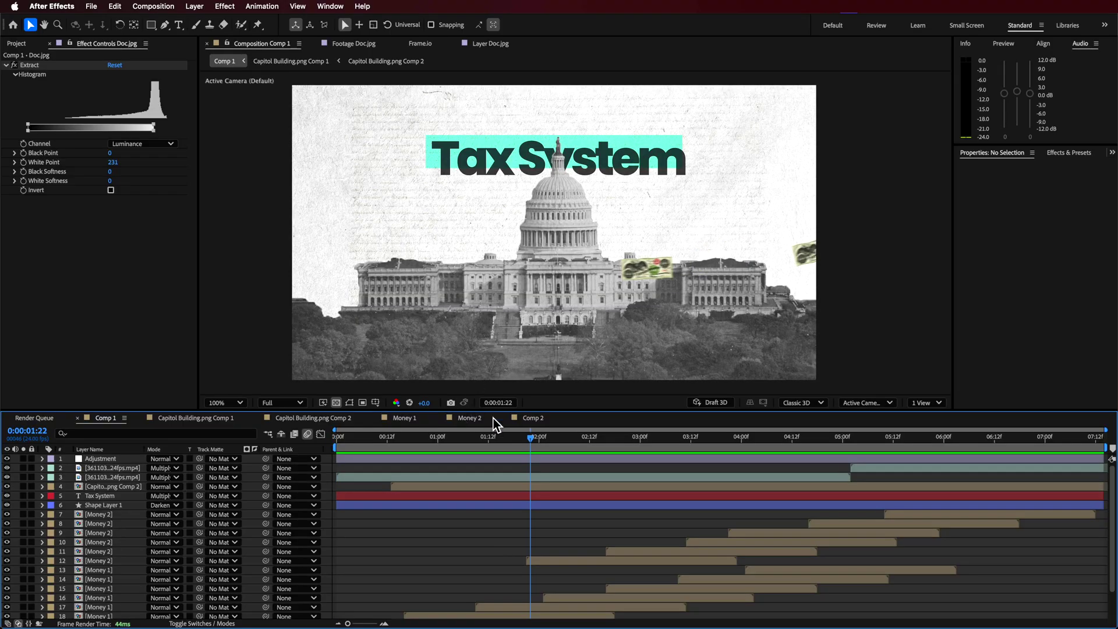
Return to Comp 2 and add the Capitol Building.png footage as its top layer, above Doc.jpg
{"action": "left_click", "coordinate": [531, 418]}
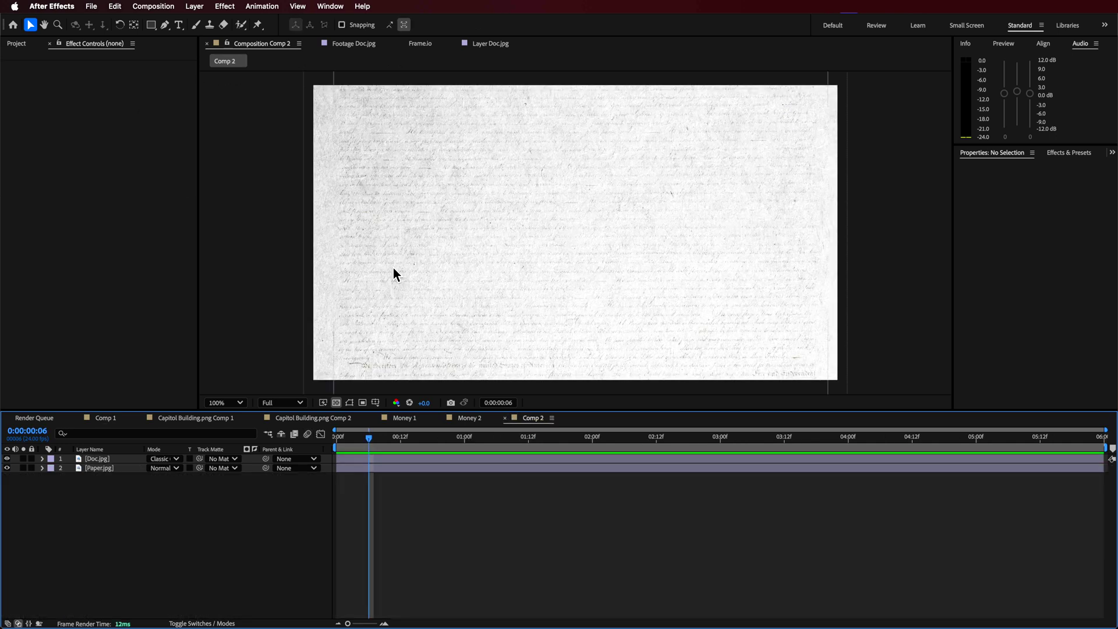
{"action": "left_click", "coordinate": [17, 44]}
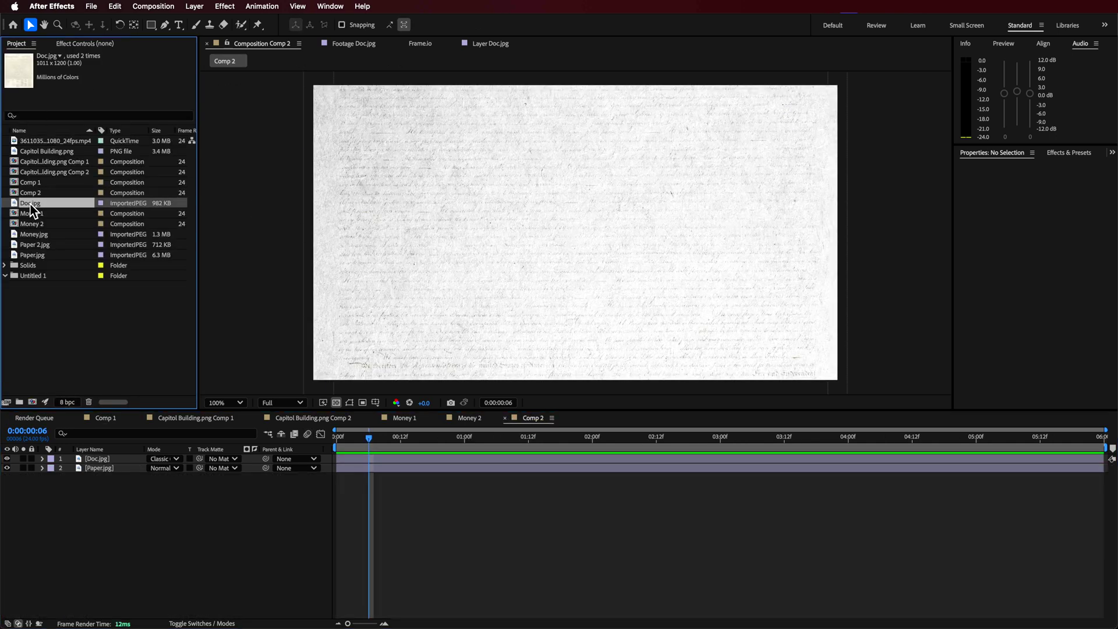
{"action": "left_click", "coordinate": [35, 233]}
{"action": "left_click", "coordinate": [36, 244]}
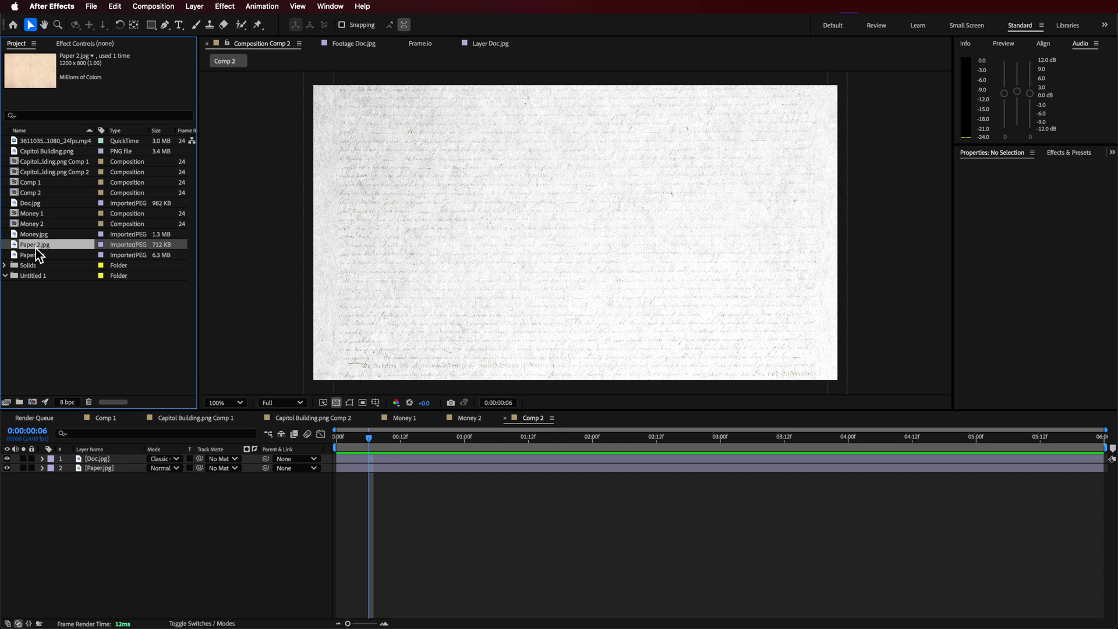
{"action": "left_click", "coordinate": [36, 254]}
{"action": "left_click_drag", "start_coordinate": [39, 152], "coordinate": [91, 461]}
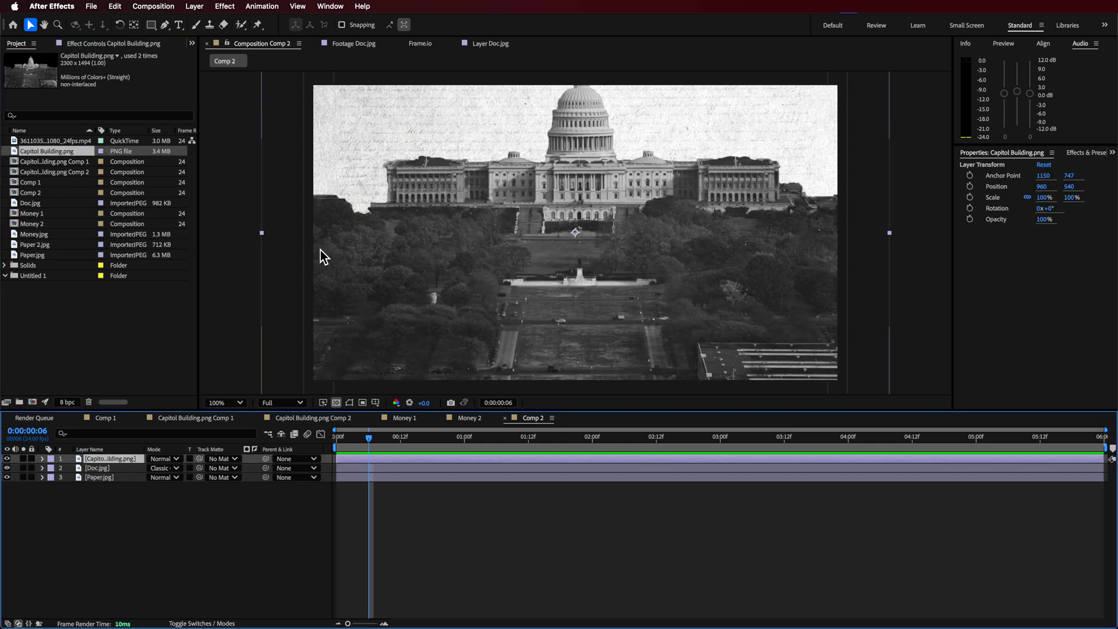
Scale Capitol Building.png to about 84.3% to span the composition's width and position it at about 960, 764
{"action": "left_click_drag", "start_coordinate": [263, 233], "coordinate": [348, 237]}
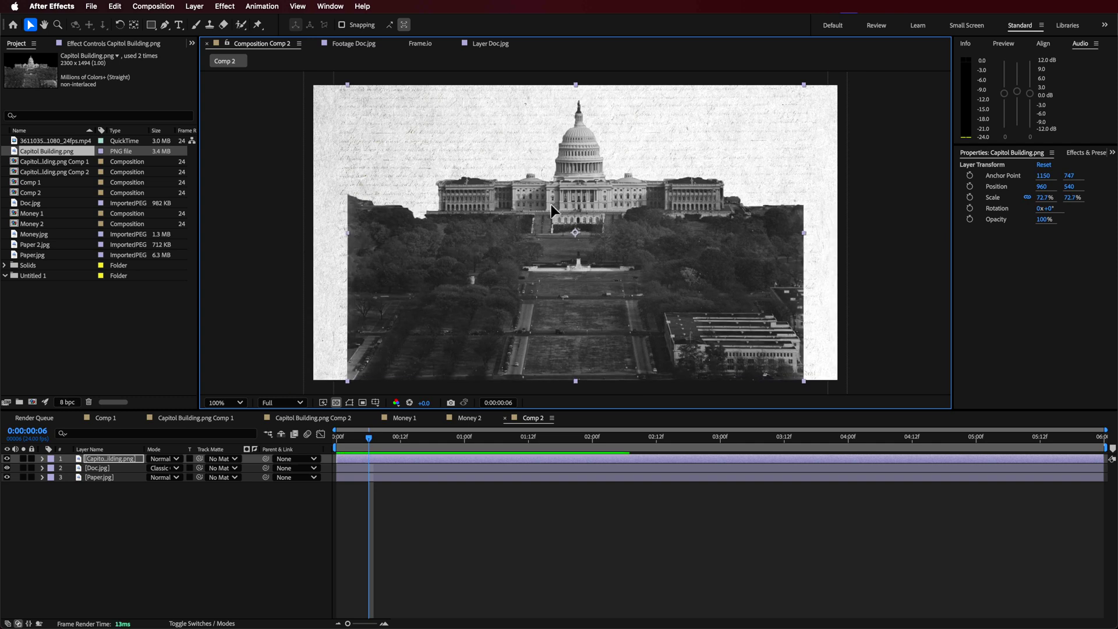
{"action": "left_click_drag", "start_coordinate": [551, 205], "coordinate": [545, 266]}
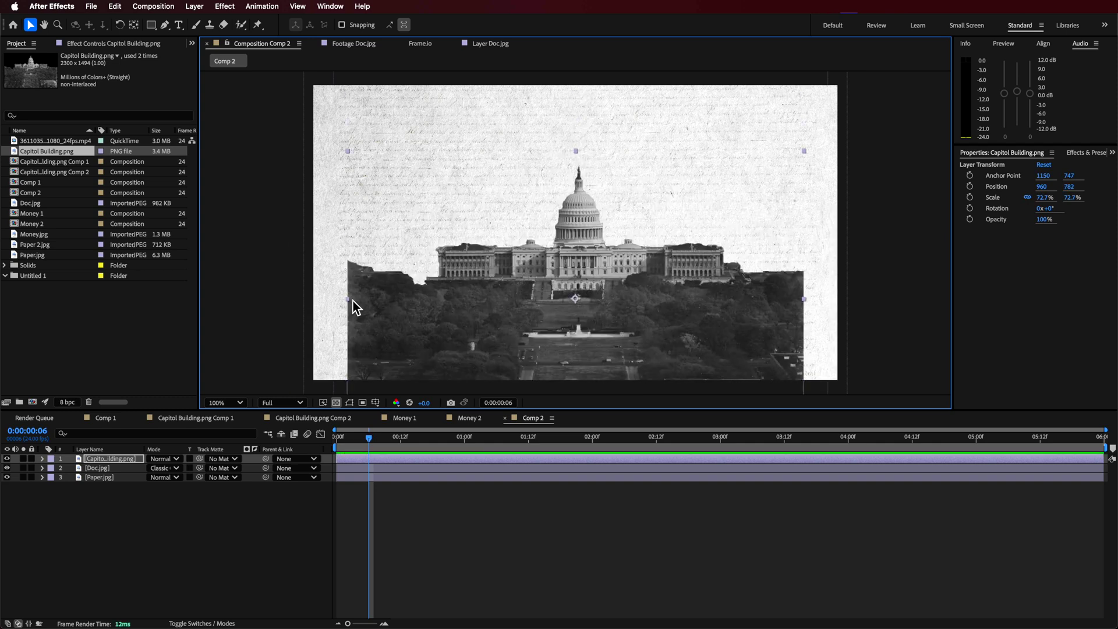
{"action": "left_click_drag", "start_coordinate": [346, 300], "coordinate": [313, 306]}
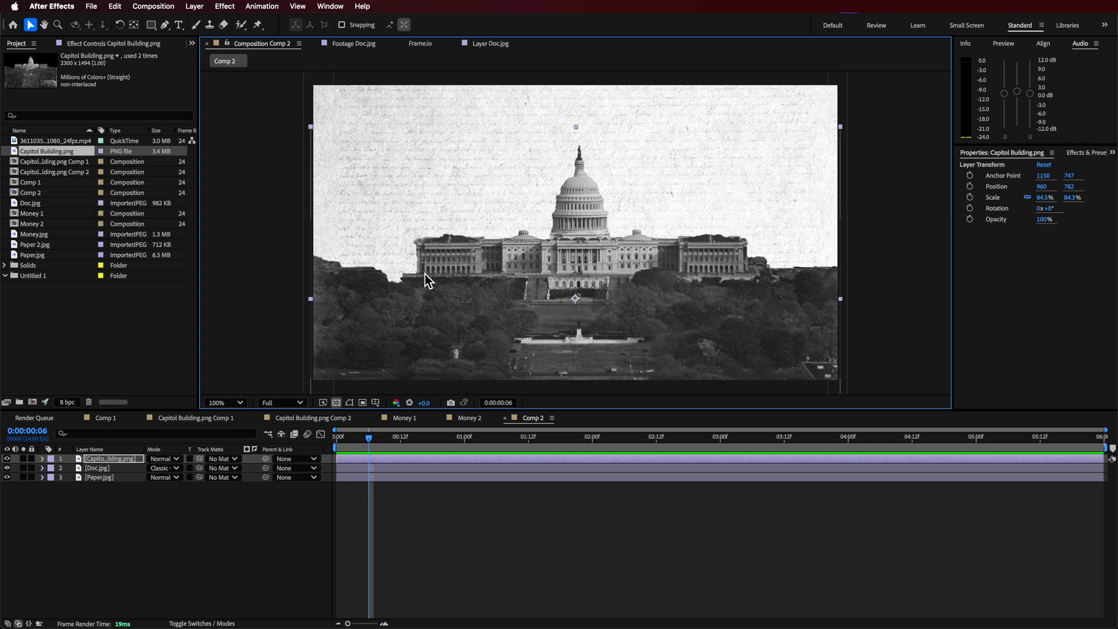
{"action": "key", "text": "shift+Down"}
{"action": "key", "text": "Down"}
{"action": "key", "text": "Down"}
{"action": "key", "text": "Down"}
{"action": "left_click", "coordinate": [128, 458]}
{"action": "scroll", "coordinate": [604, 292], "scroll_direction": "down", "scroll_amount": 2}
{"action": "left_click_drag", "start_coordinate": [600, 290], "coordinate": [595, 276]}
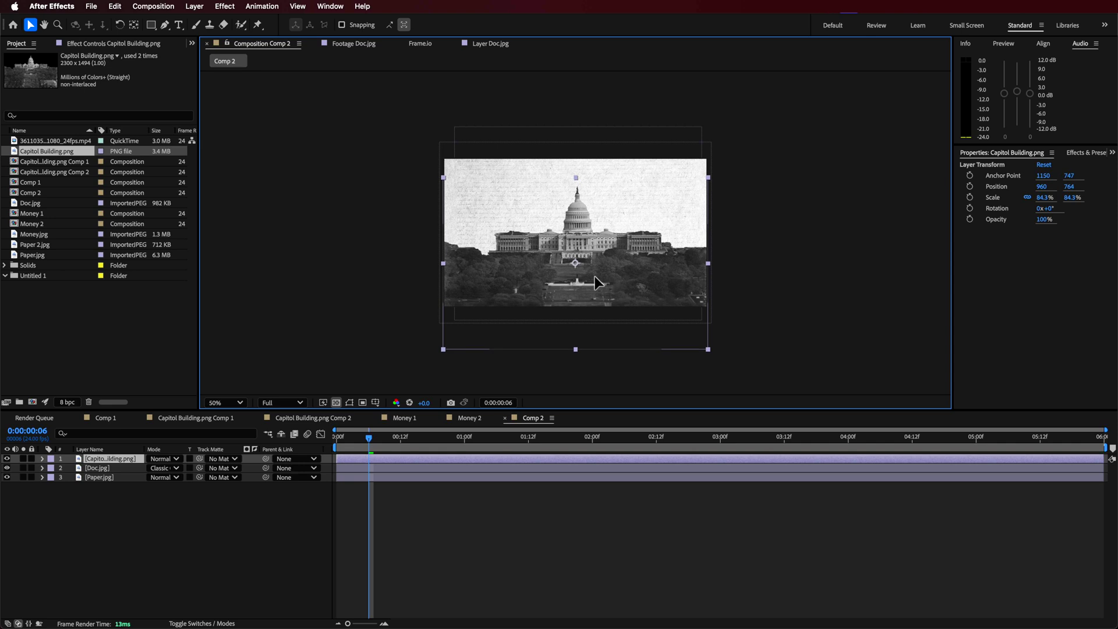
Preview Paper 2.jpg, add it above the Capitol layer, scale it to about 164% and move it to about 960, 720
{"action": "double_click", "coordinate": [40, 245]}
{"action": "key", "text": "slash"}
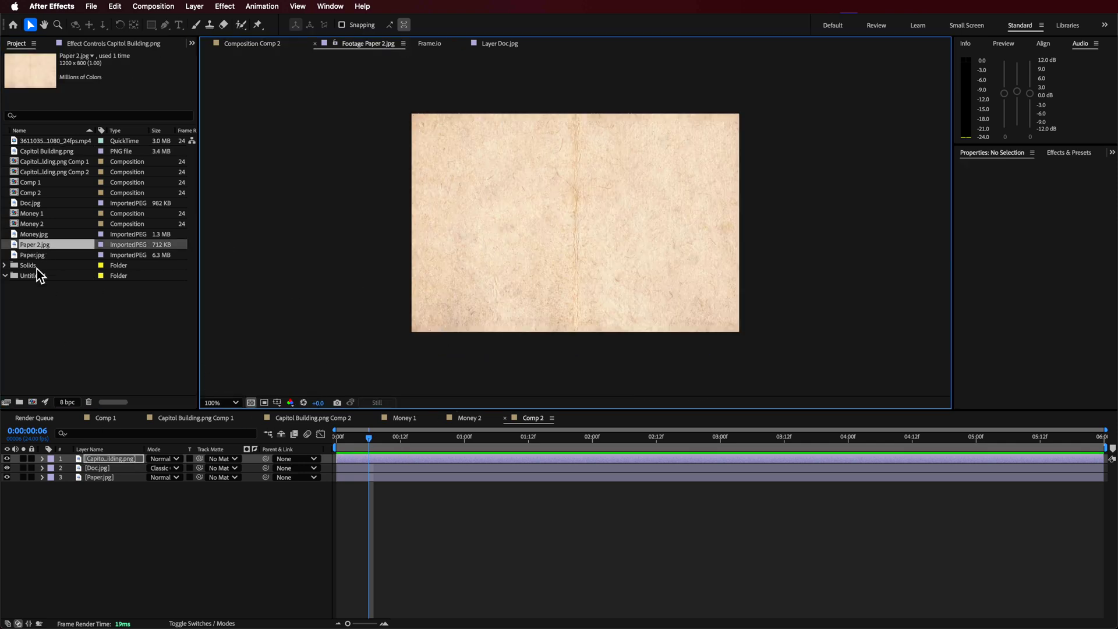
{"action": "left_click_drag", "start_coordinate": [36, 247], "coordinate": [117, 456]}
{"action": "left_click_drag", "start_coordinate": [408, 238], "coordinate": [309, 291]}
{"action": "left_click_drag", "start_coordinate": [524, 175], "coordinate": [569, 204]}
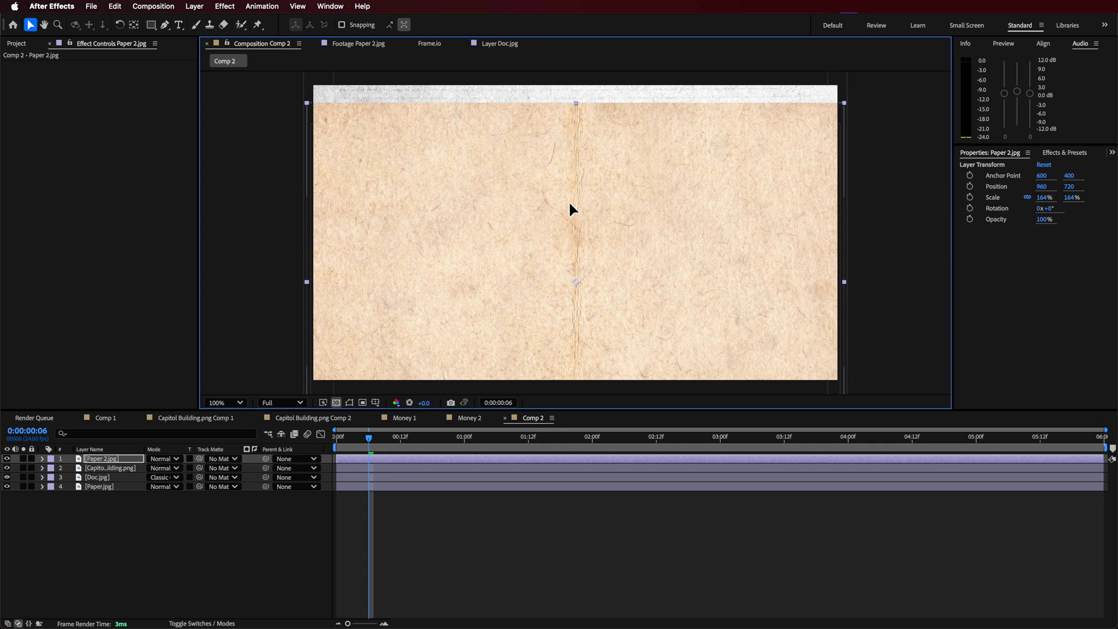
Apply the Tint effect to Paper 2.jpg to turn the paper texture black and white
{"action": "key", "text": "space"}
{"action": "left_click_drag", "start_coordinate": [499, 309], "coordinate": [502, 255]}
{"action": "left_click", "coordinate": [93, 169]}
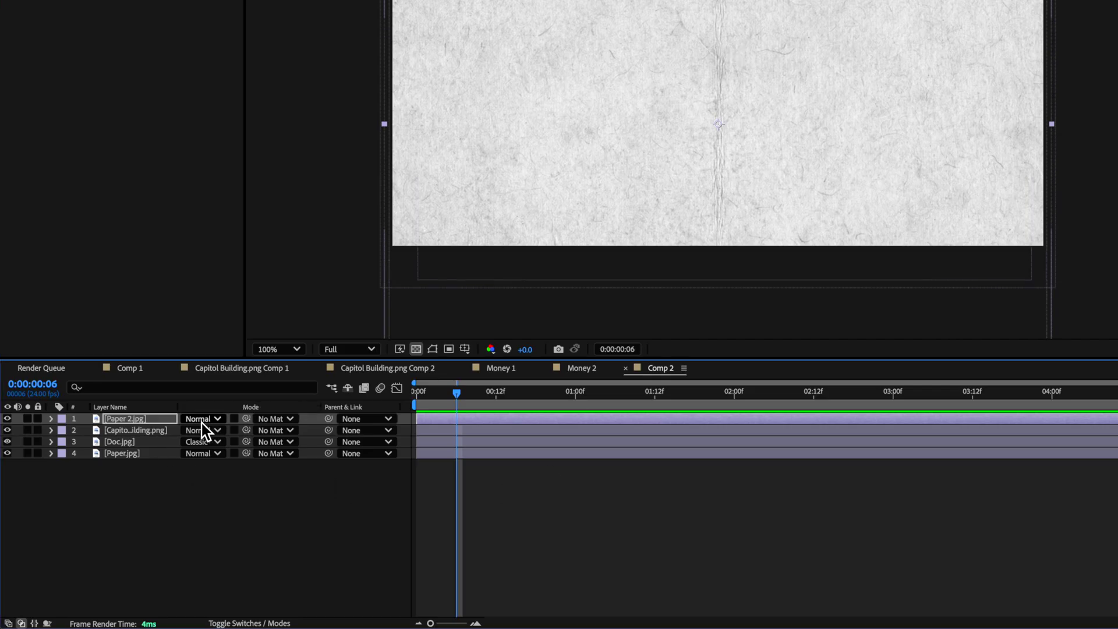
Set Paper 2.jpg's blending mode to Multiply and toggle the layer's visibility to compare its texture on the building
{"action": "left_click", "coordinate": [202, 423]}
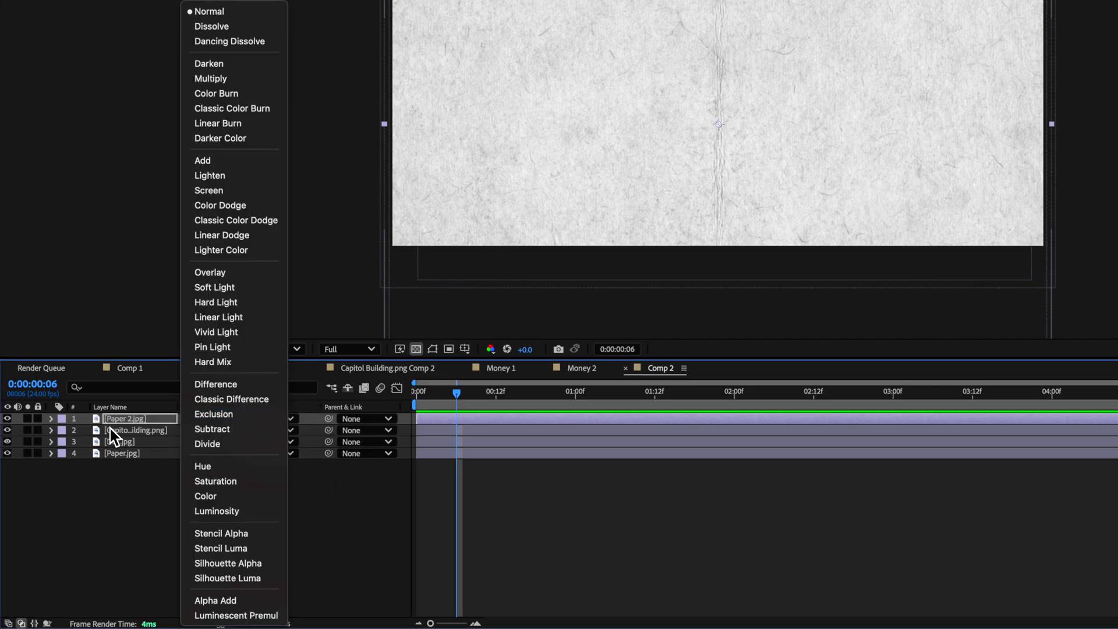
{"action": "left_click", "coordinate": [125, 422]}
{"action": "left_click", "coordinate": [214, 420]}
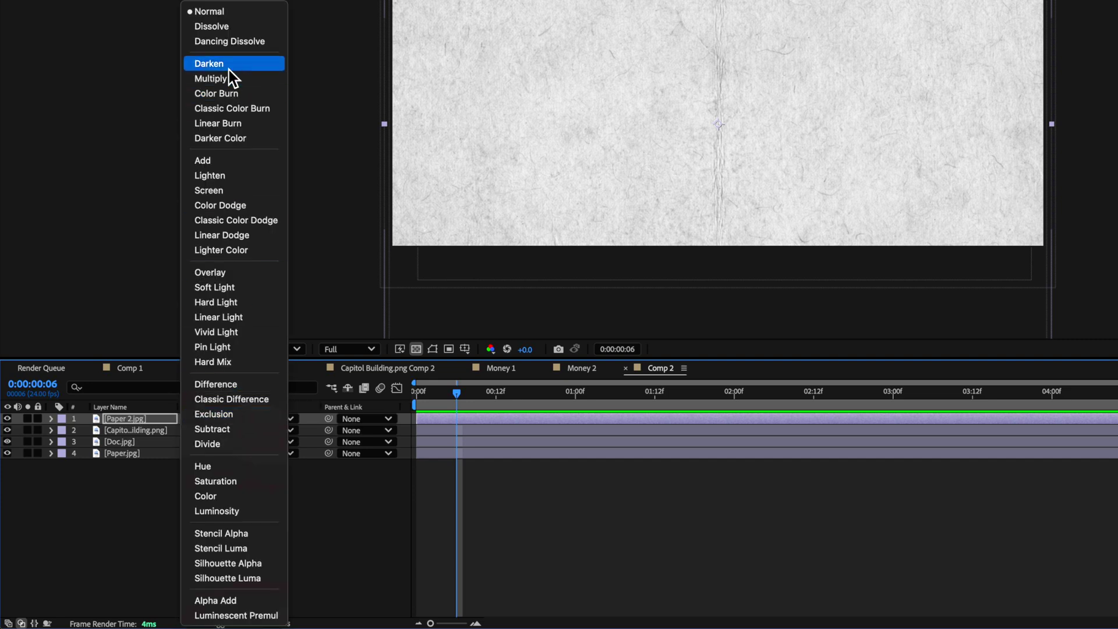
{"action": "left_click", "coordinate": [219, 82]}
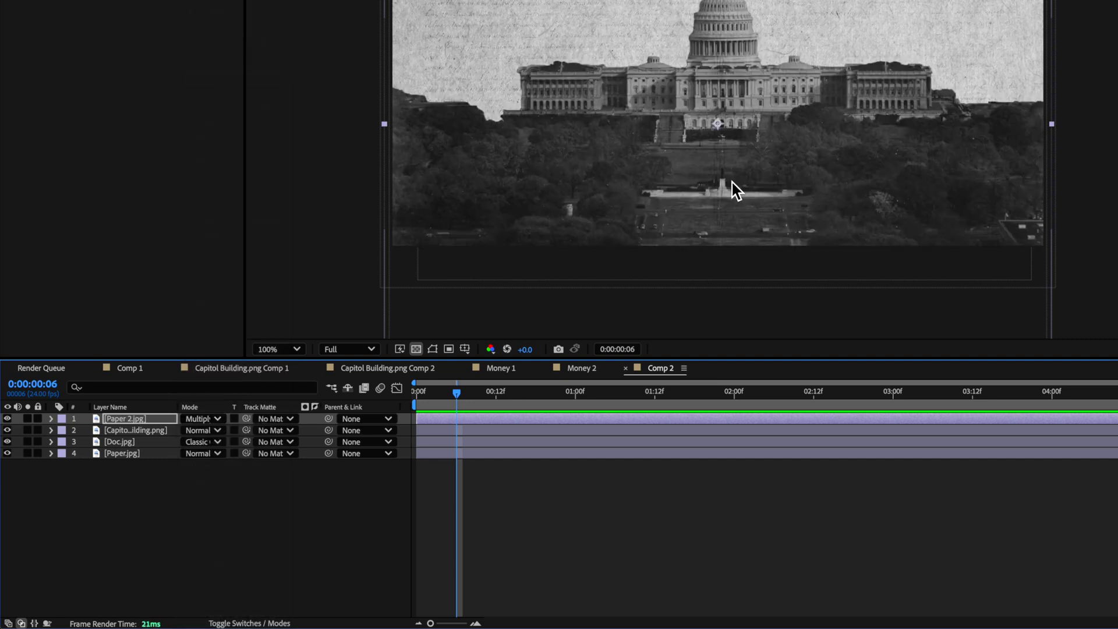
{"action": "scroll", "coordinate": [716, 138], "scroll_direction": "up", "scroll_amount": 1}
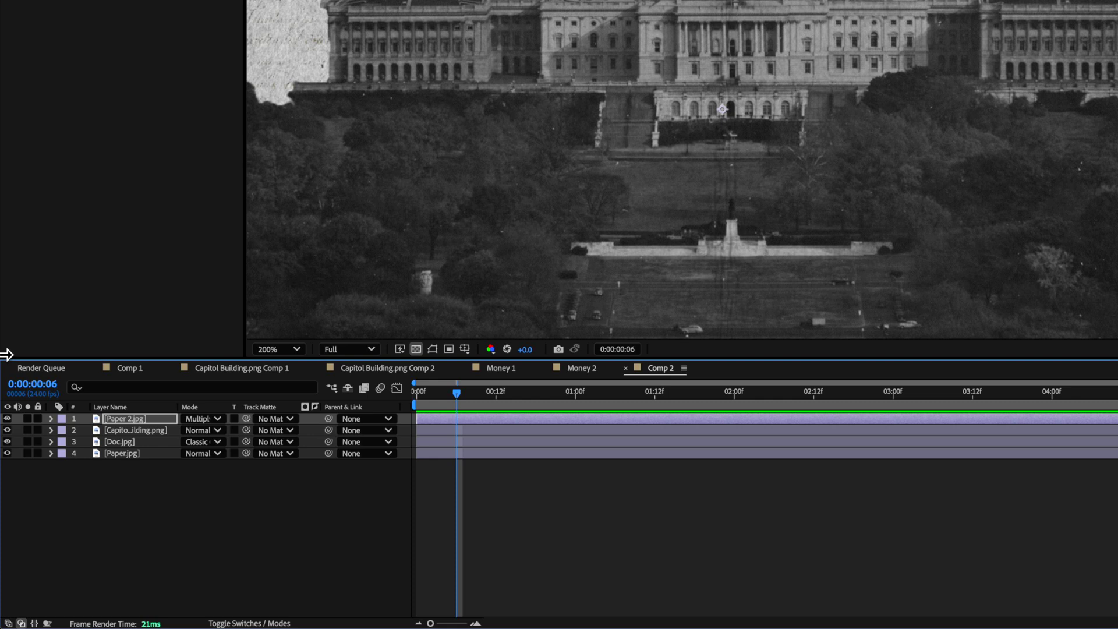
{"action": "left_click", "coordinate": [8, 418]}
{"action": "left_click", "coordinate": [7, 419]}
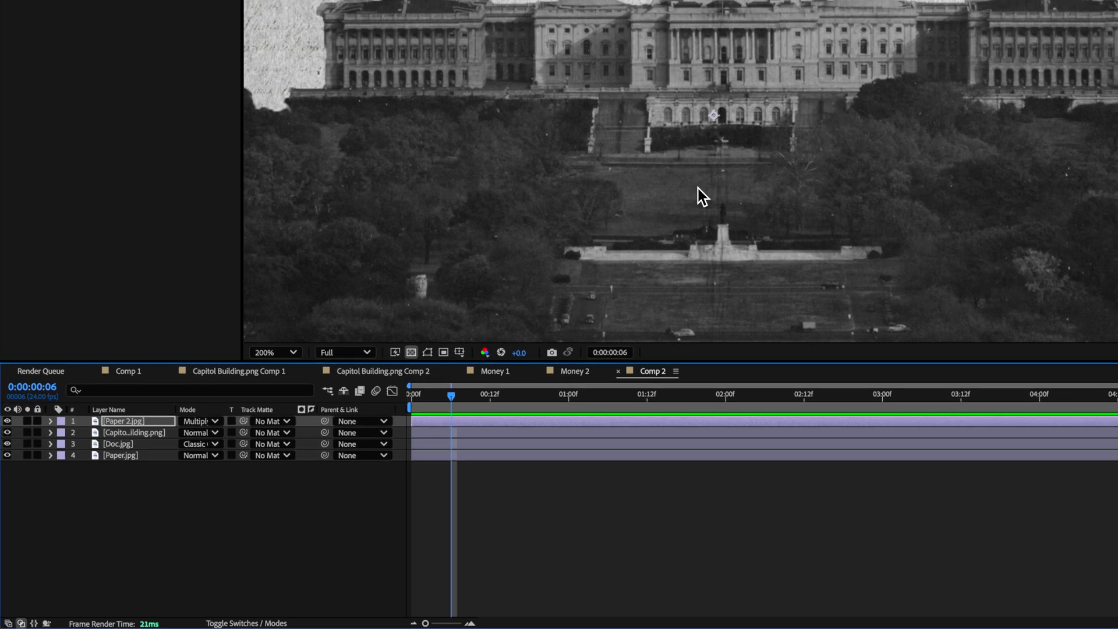
{"action": "scroll", "coordinate": [700, 187], "scroll_direction": "down", "scroll_amount": 1}
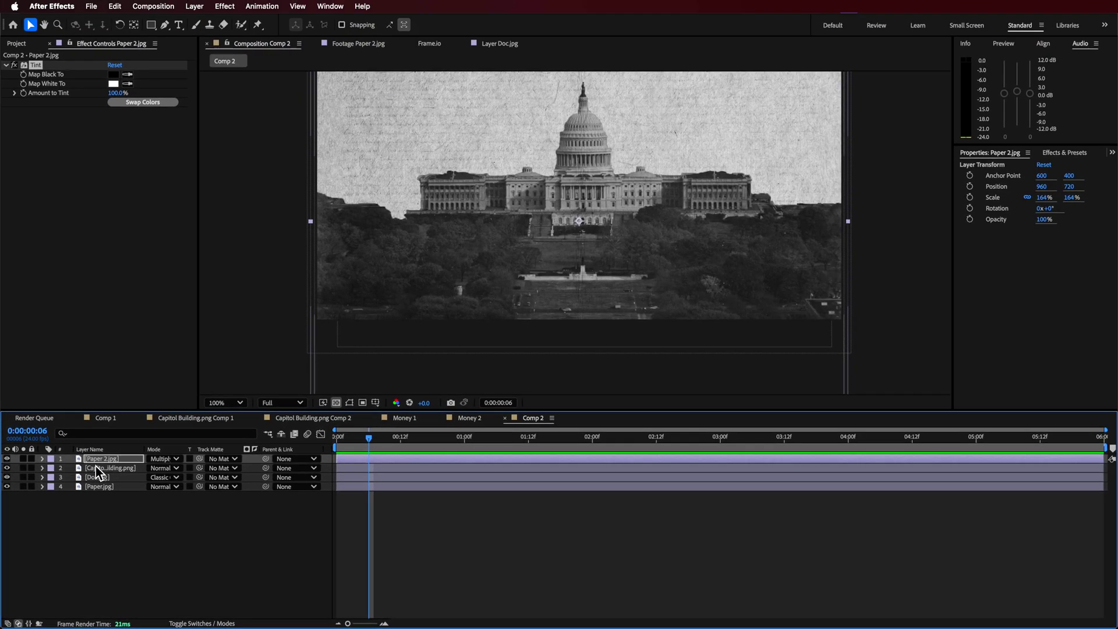
Pre-compose the Paper 2.jpg and Capitol Building.png layers together as Holder
{"action": "left_click", "coordinate": [108, 455], "text": "shift"}
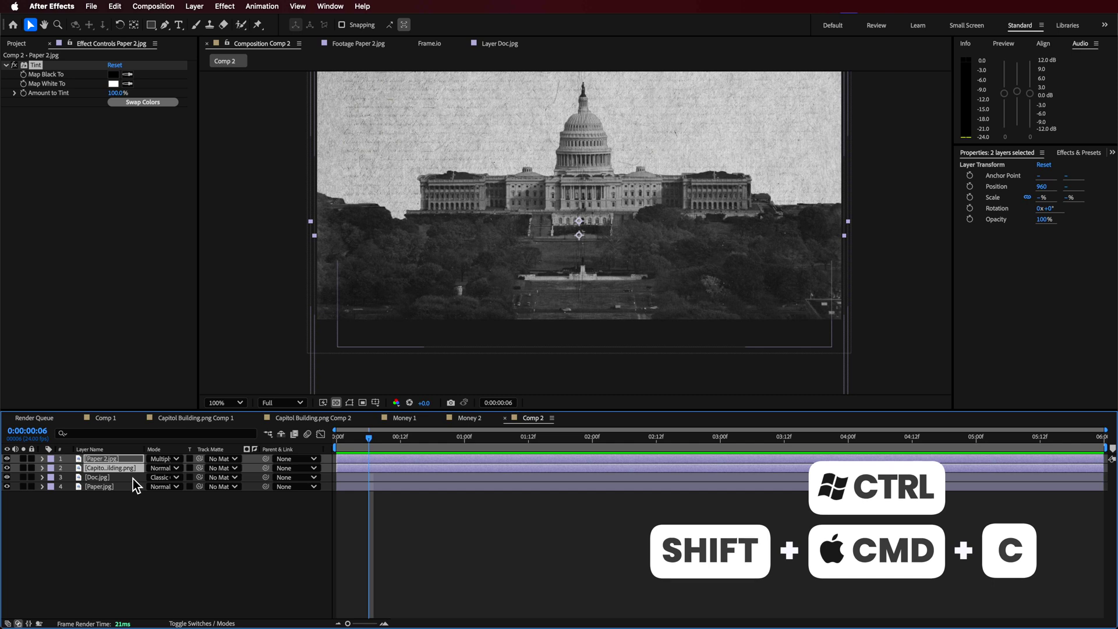
{"action": "key", "text": "super+shift+c"}
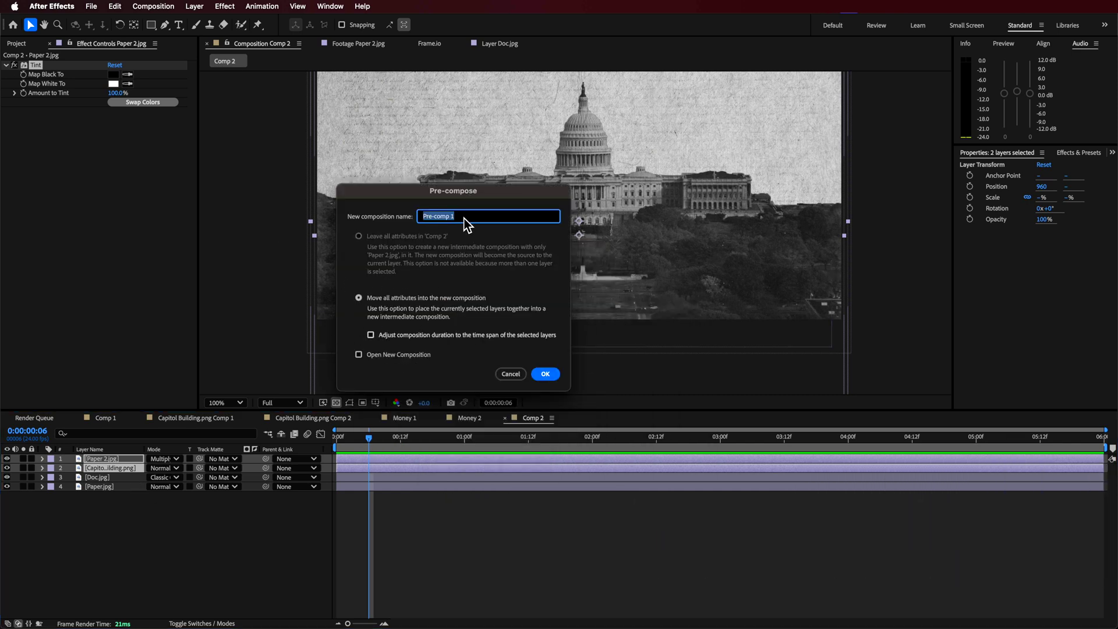
{"action": "type", "text": "Holder"}
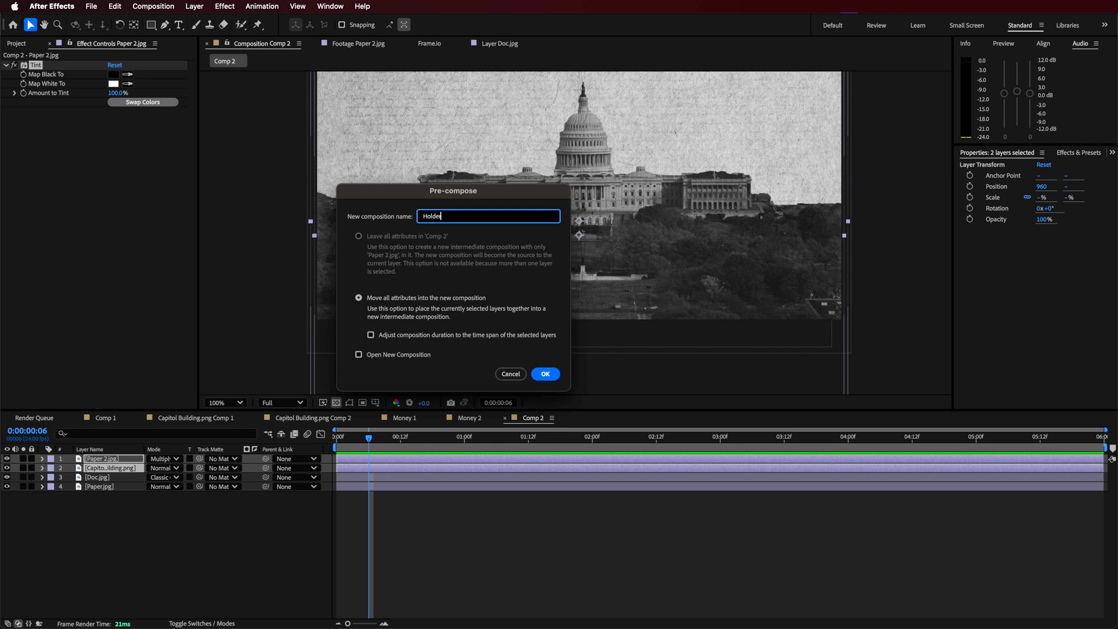
{"action": "key", "text": "Return"}
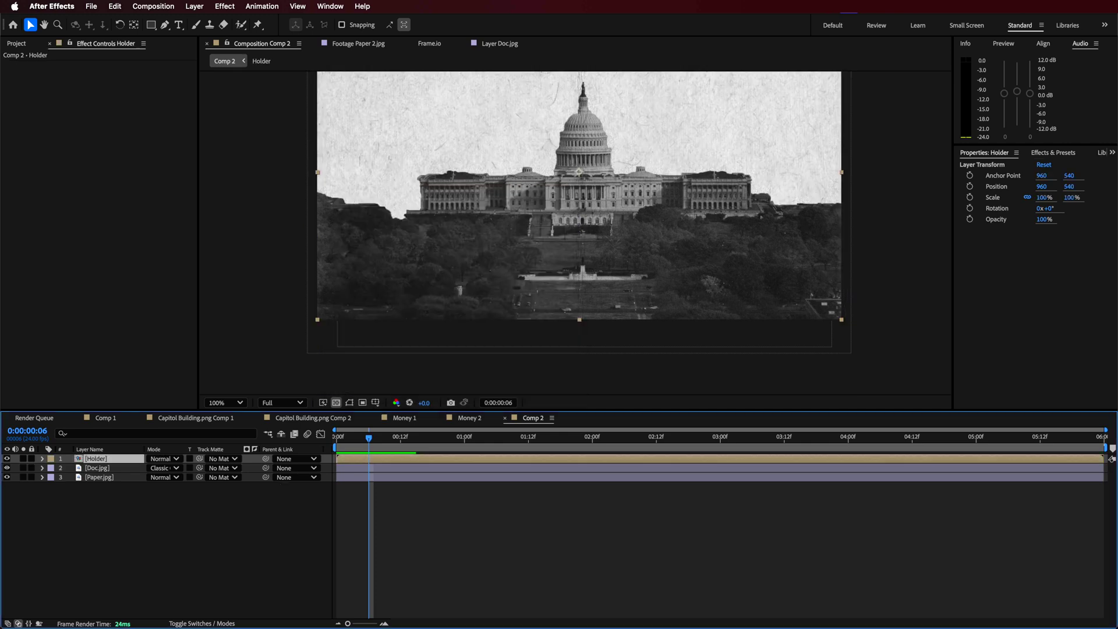
Open the Holder composition and move both layers up together about 76 px so the paper covers the top edge
{"action": "double_click", "coordinate": [99, 459]}
{"action": "key", "text": "comma"}
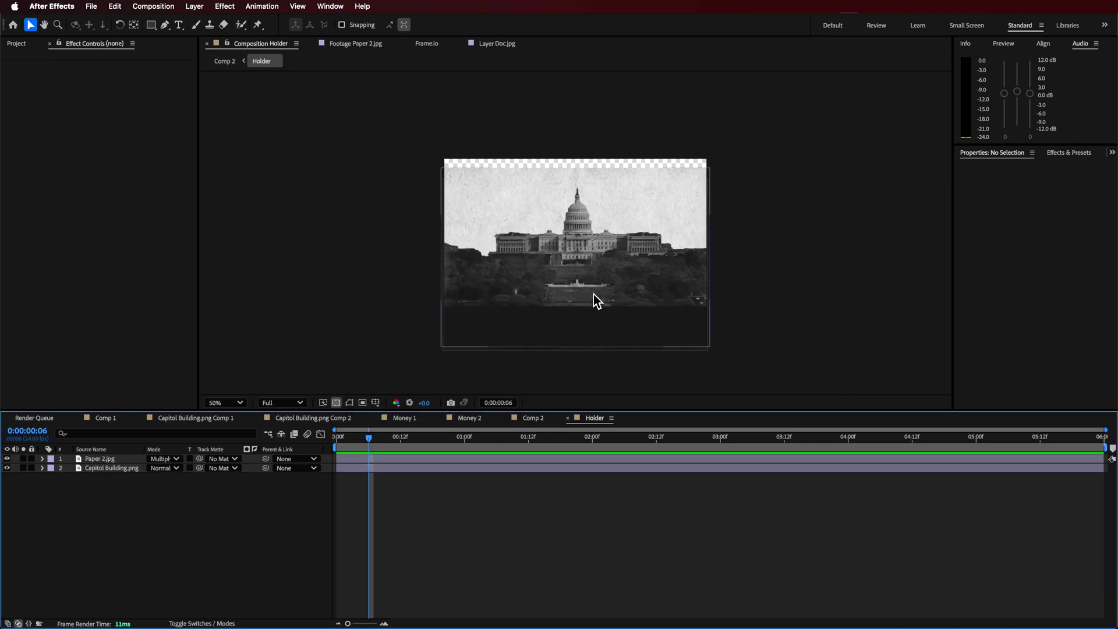
{"action": "left_click", "coordinate": [102, 460]}
{"action": "left_click", "coordinate": [102, 470], "text": "shift"}
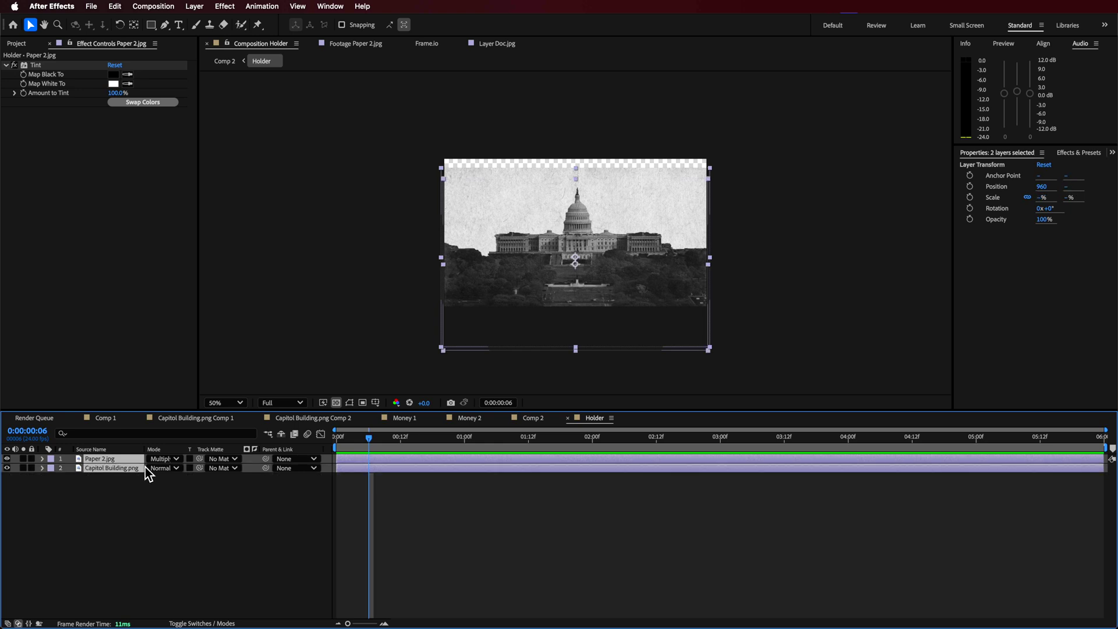
{"action": "left_click_drag", "start_coordinate": [568, 265], "coordinate": [569, 255]}
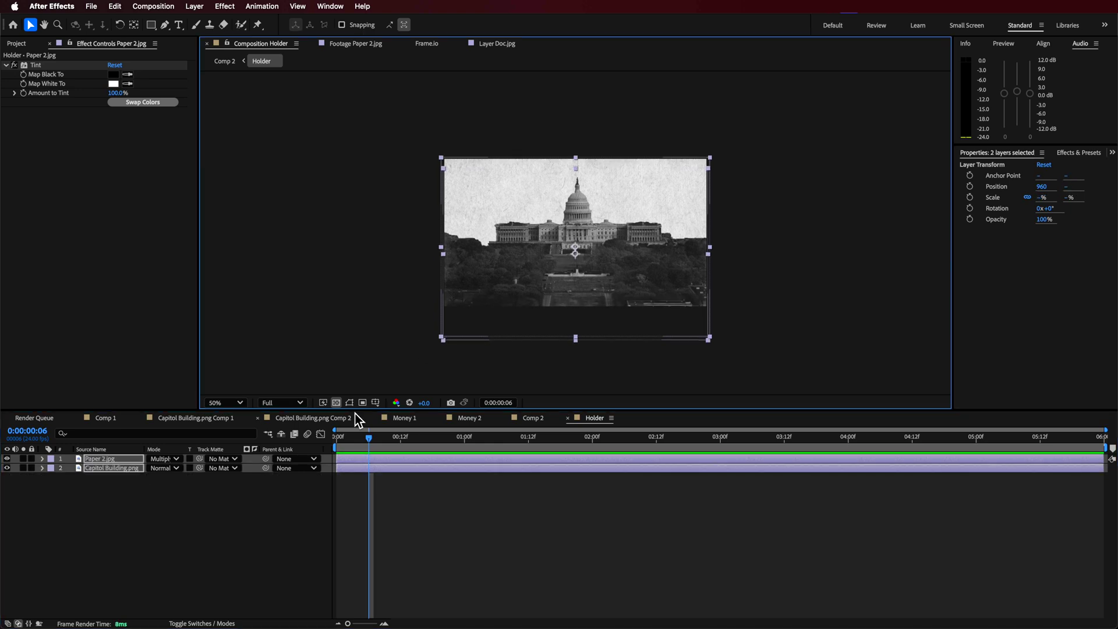
{"action": "left_click", "coordinate": [91, 565]}
Set Capitol Building.png as the track matte for Paper 2.jpg so the texture stays inside the building cutout
{"action": "left_click", "coordinate": [98, 467]}
{"action": "left_click", "coordinate": [98, 458]}
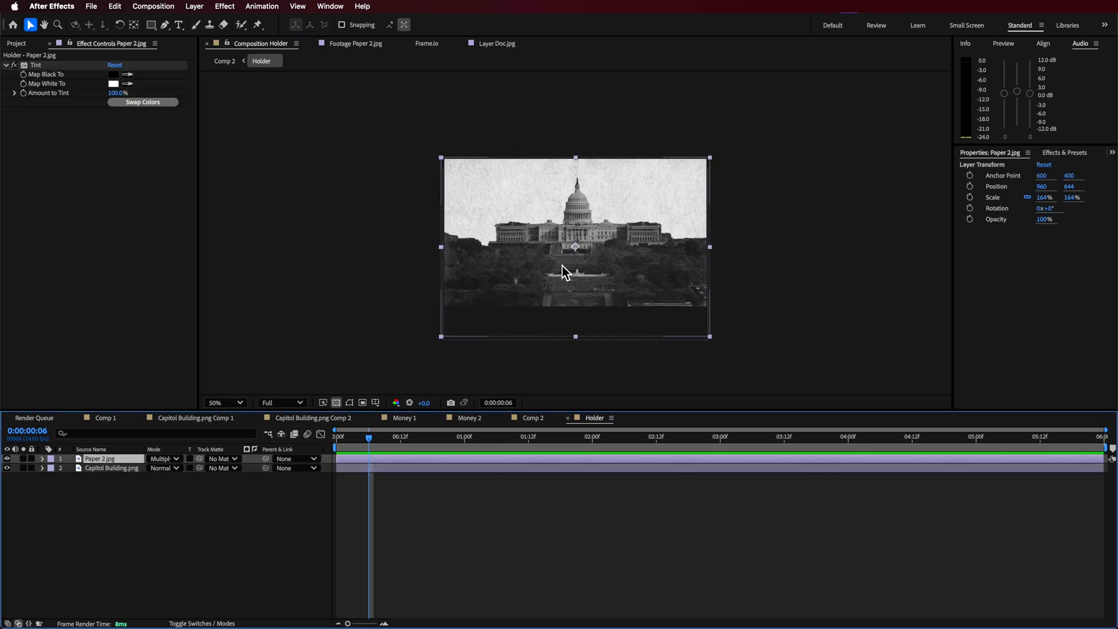
{"action": "key", "text": "period"}
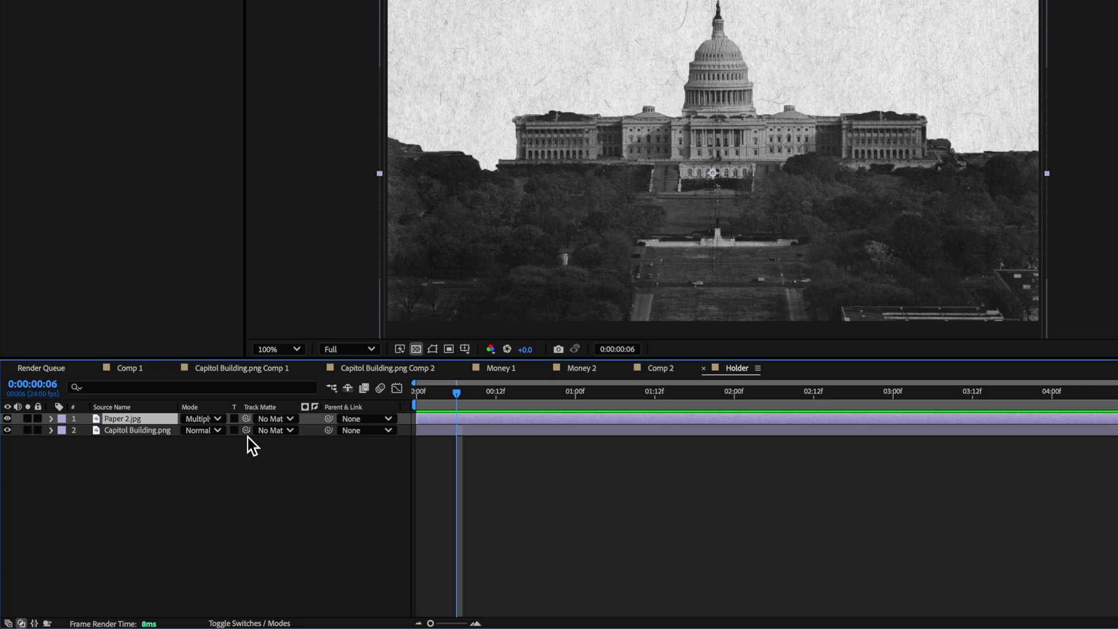
{"action": "left_click", "coordinate": [278, 419]}
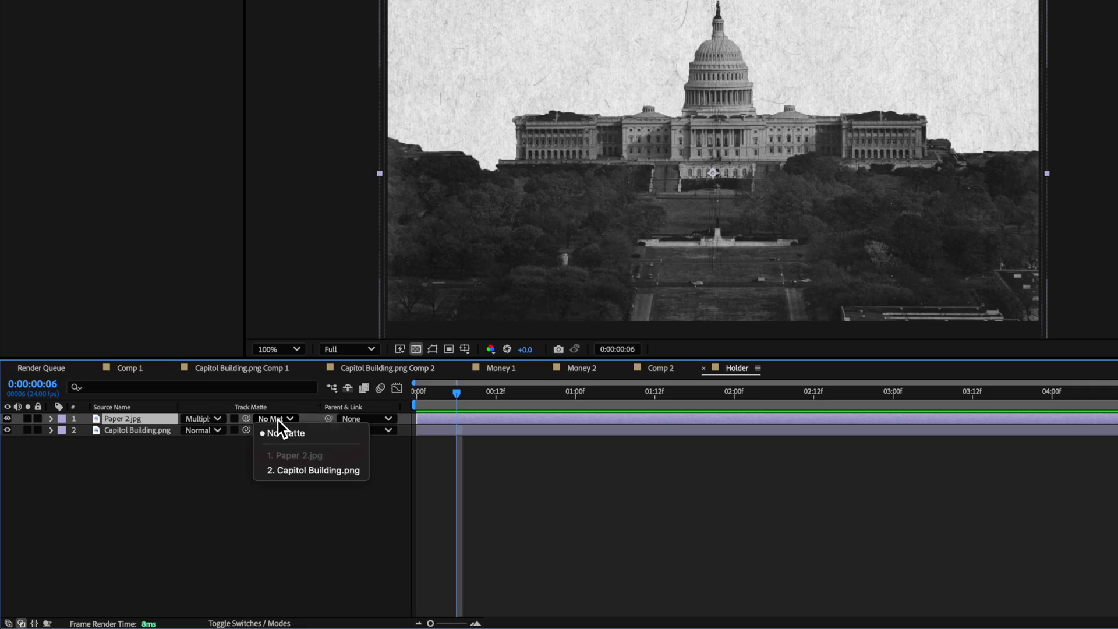
{"action": "left_click", "coordinate": [295, 472]}
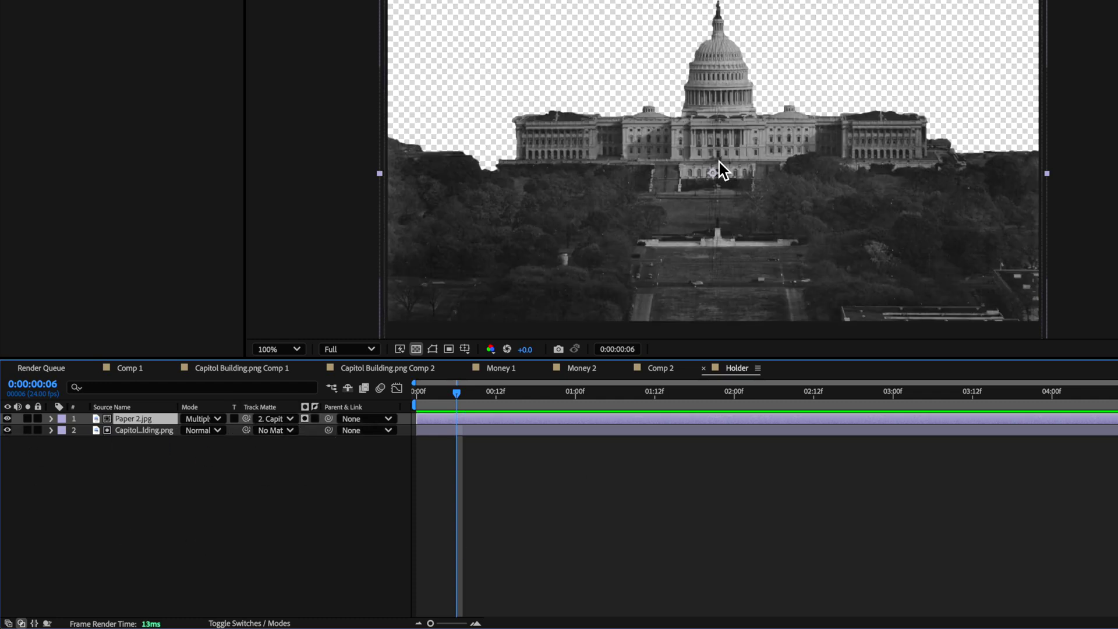
{"action": "left_click", "coordinate": [355, 452]}
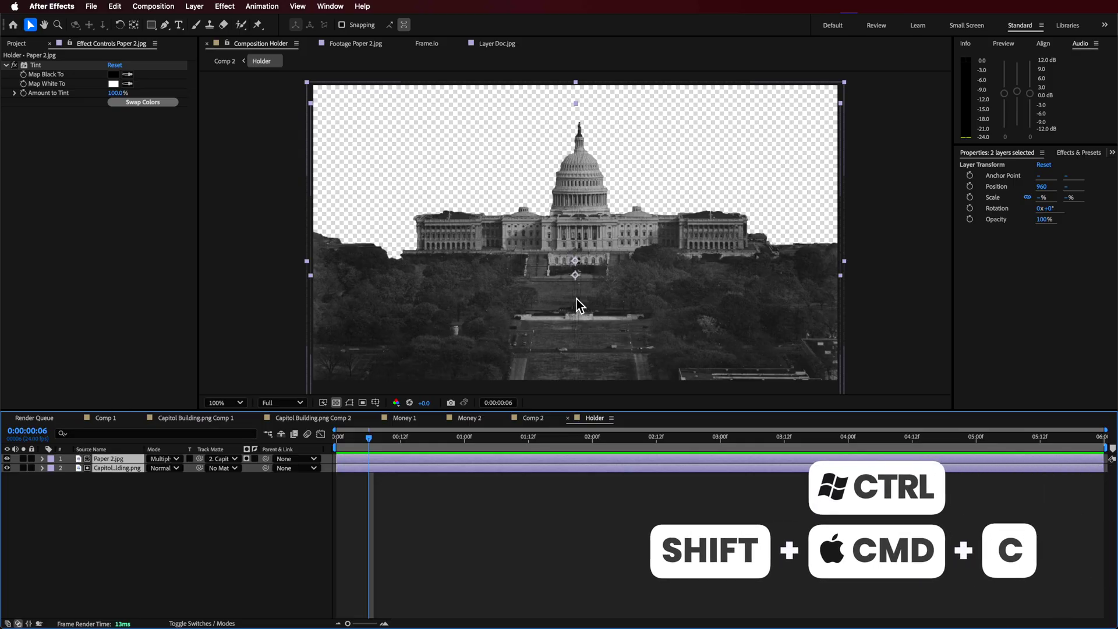
Pre-compose the matted Paper 2.jpg and Capitol Building.png layers inside Holder as Holder 2
{"action": "key", "text": "super+shift+c"}
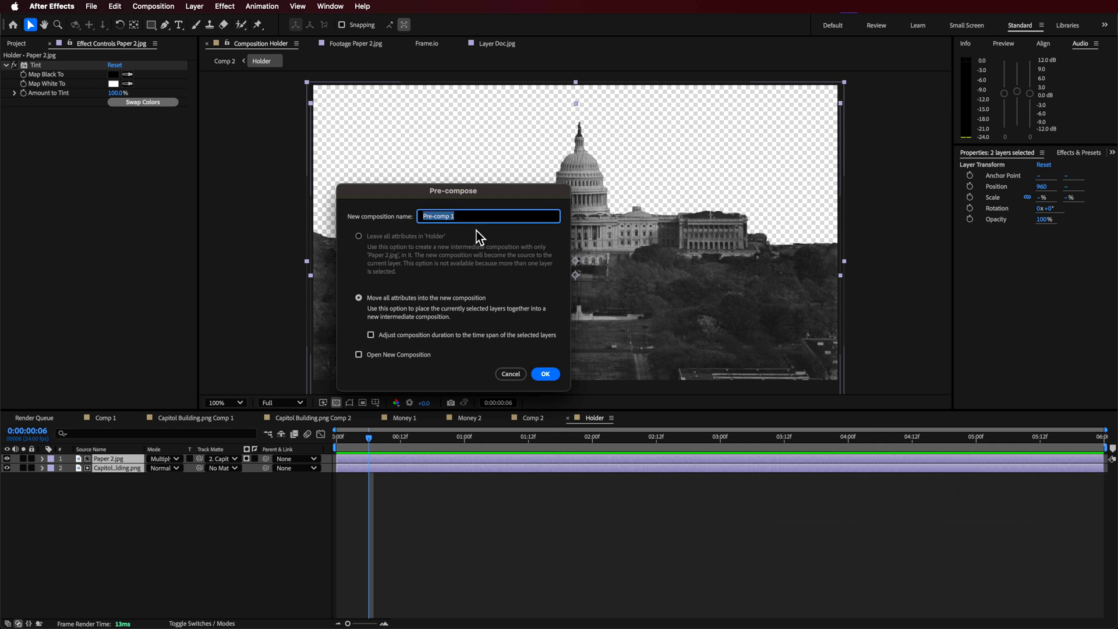
{"action": "type", "text": "Holder"}
{"action": "key", "text": "Return"}
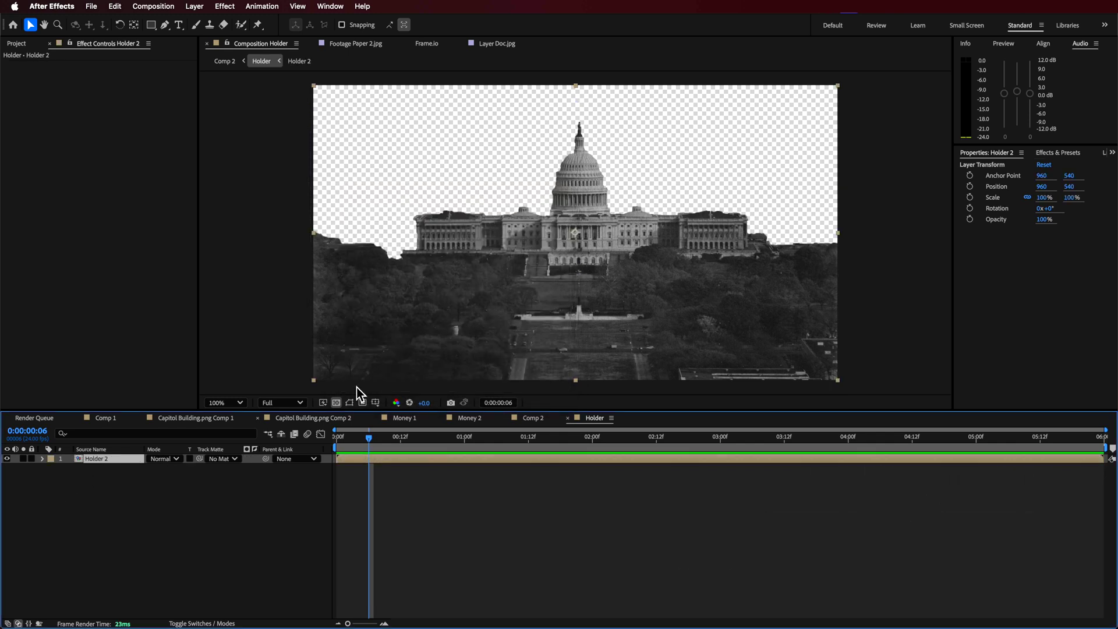
Draw a closed Pen mask on Holder 2 around the Capitol's central dome and the building block beneath it
{"action": "scroll", "coordinate": [452, 324], "scroll_direction": "up", "scroll_amount": 3}
{"action": "key", "text": "g"}
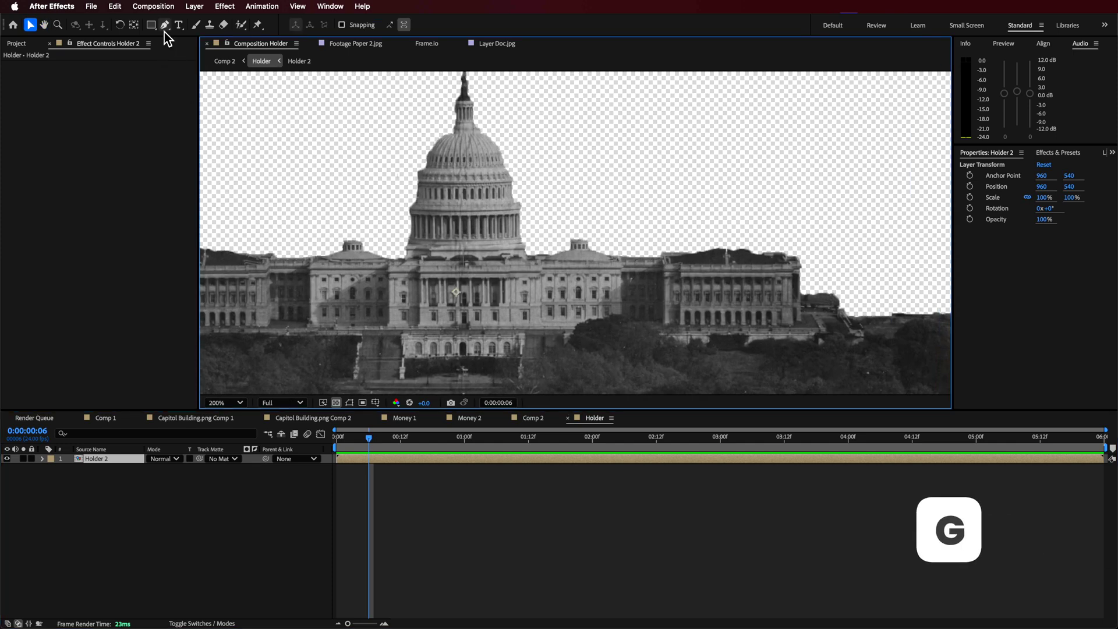
{"action": "left_click", "coordinate": [373, 146]}
{"action": "left_click", "coordinate": [389, 244]}
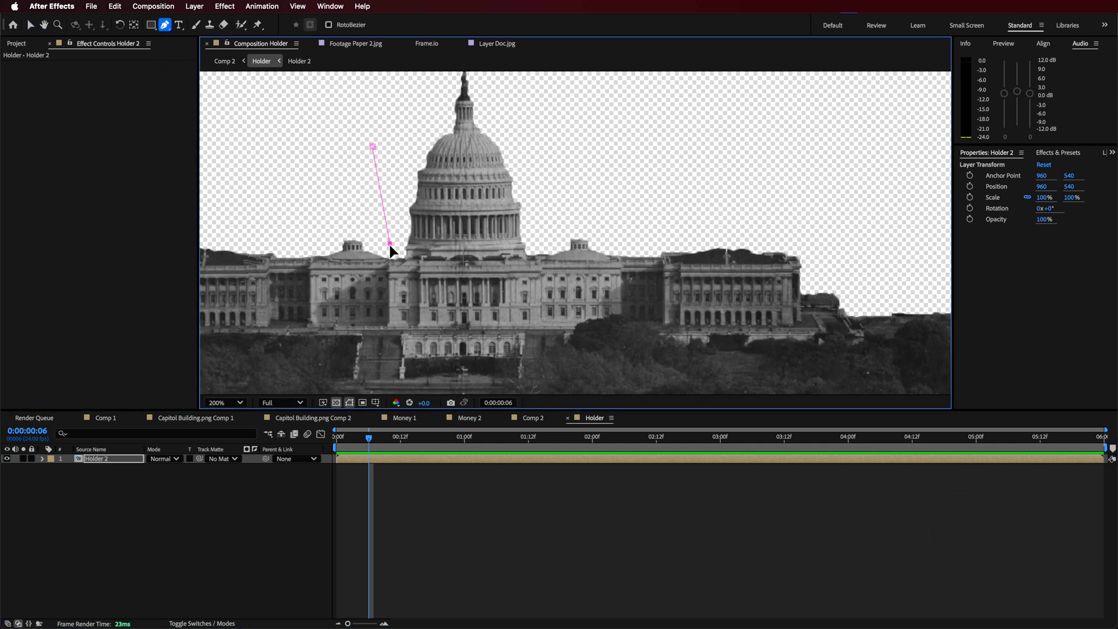
{"action": "left_click", "coordinate": [388, 326]}
{"action": "left_click_drag", "start_coordinate": [509, 99], "coordinate": [425, 168]}
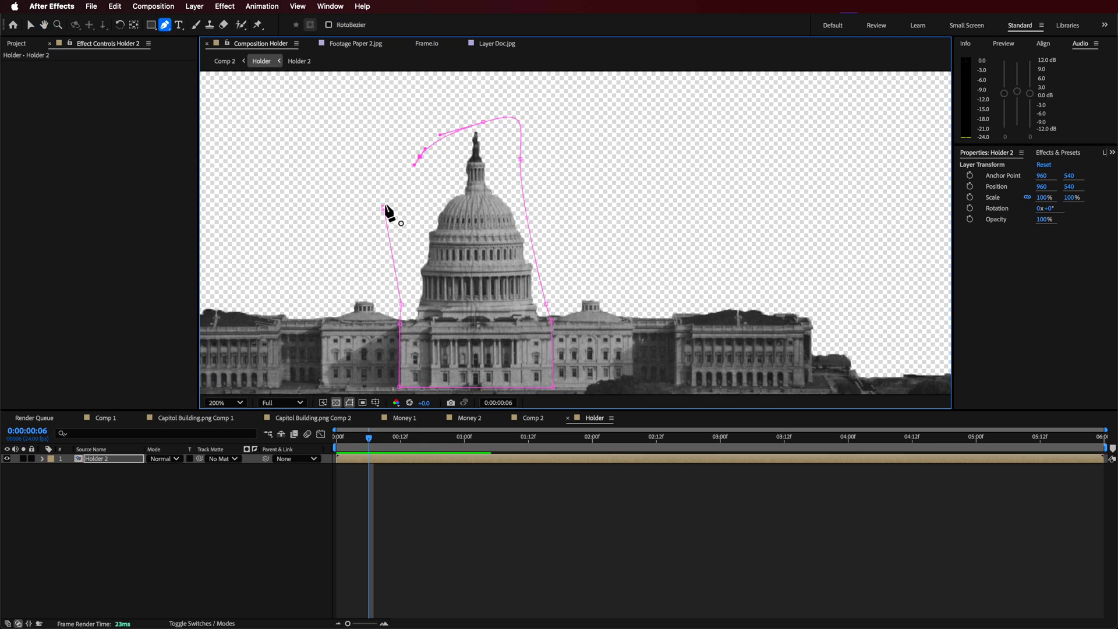
{"action": "left_click_drag", "start_coordinate": [386, 208], "coordinate": [405, 222]}
{"action": "left_click_drag", "start_coordinate": [469, 332], "coordinate": [499, 250]}
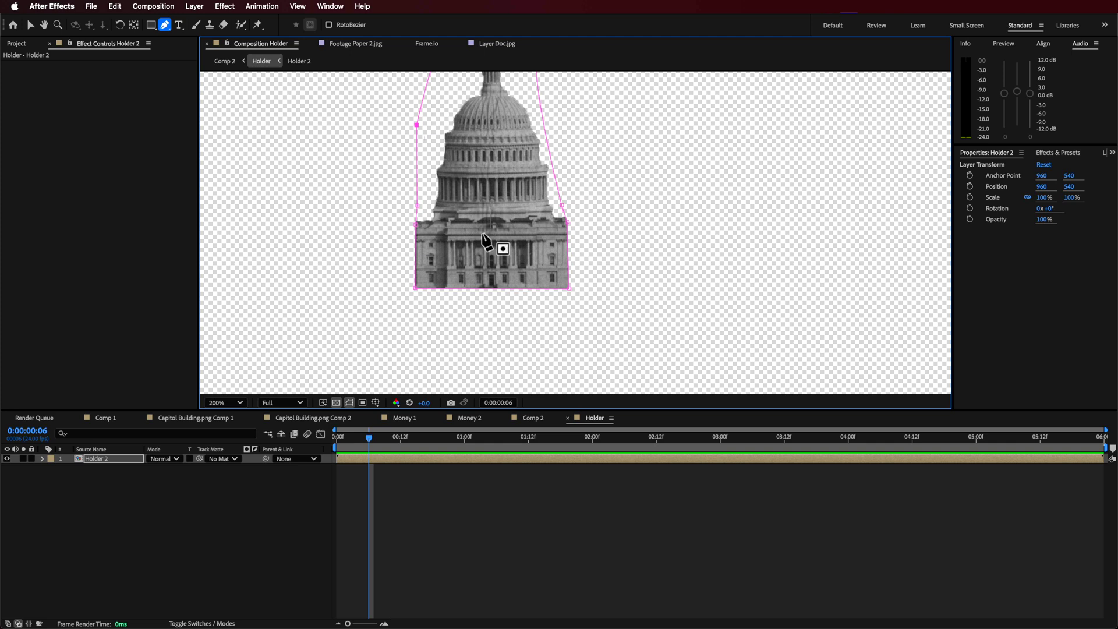
Set the dome mask's mode on Holder 2 to Subtract so the central section is cut out
{"action": "left_click", "coordinate": [108, 466]}
{"action": "left_click", "coordinate": [109, 460]}
{"action": "left_click", "coordinate": [111, 490]}
{"action": "left_click", "coordinate": [103, 461]}
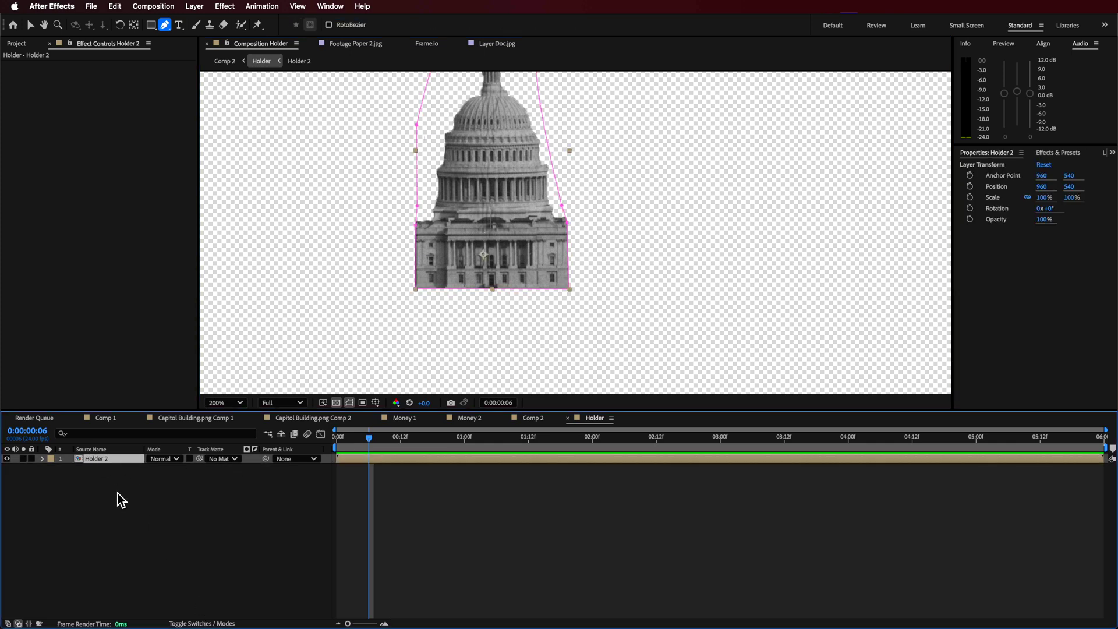
{"action": "left_click", "coordinate": [42, 459]}
{"action": "left_click", "coordinate": [51, 469]}
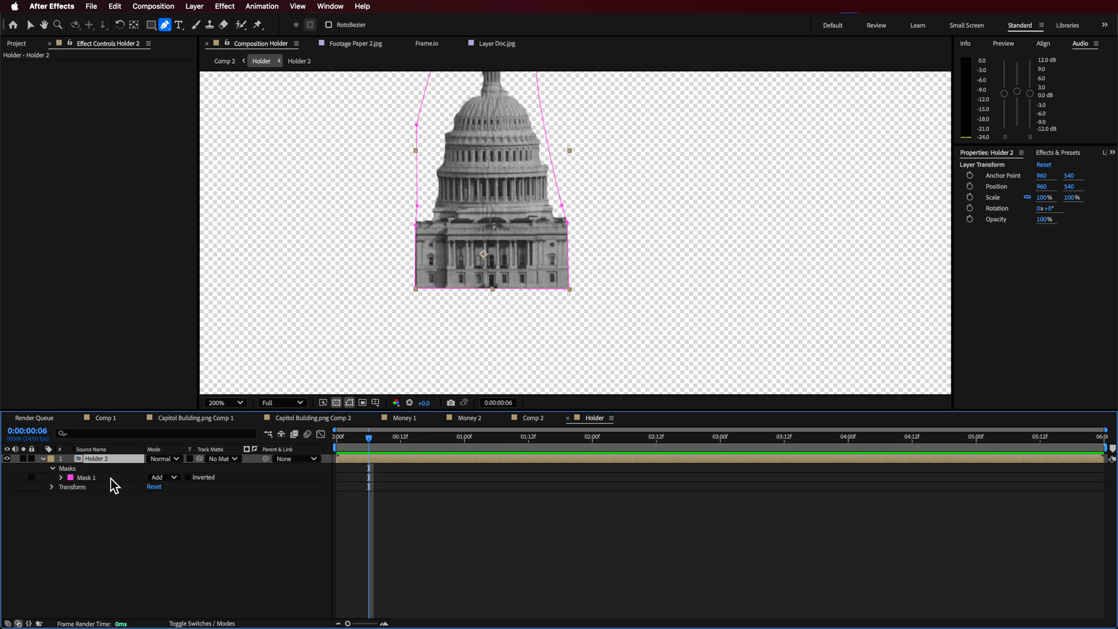
{"action": "left_click", "coordinate": [164, 477]}
{"action": "left_click", "coordinate": [152, 514]}
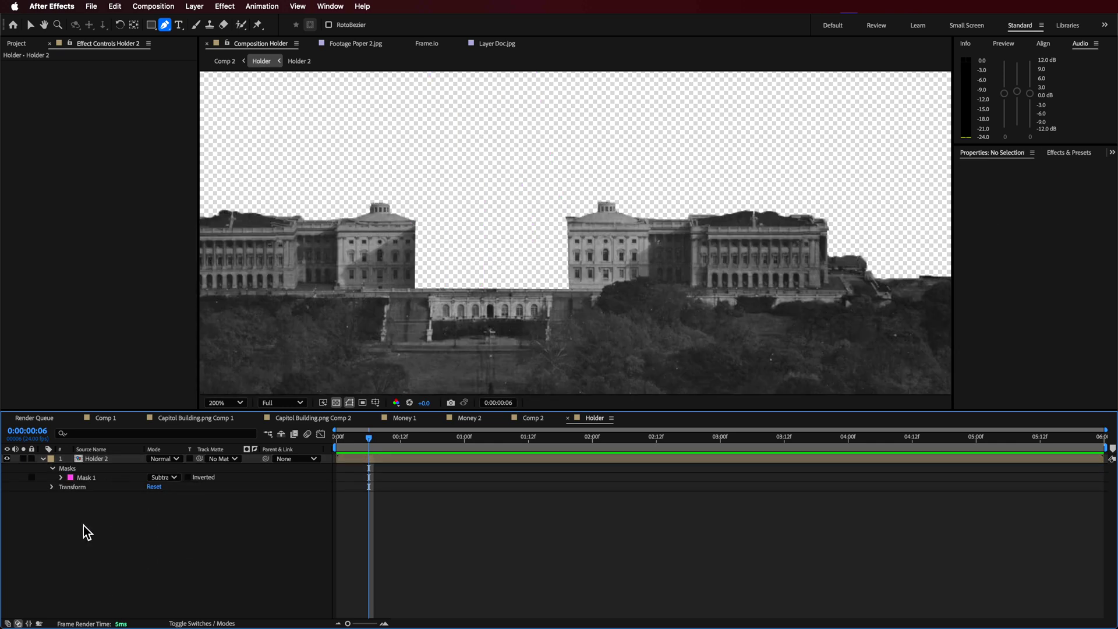
{"action": "key", "text": "v"}
{"action": "scroll", "coordinate": [495, 274], "scroll_direction": "down", "scroll_amount": 1}
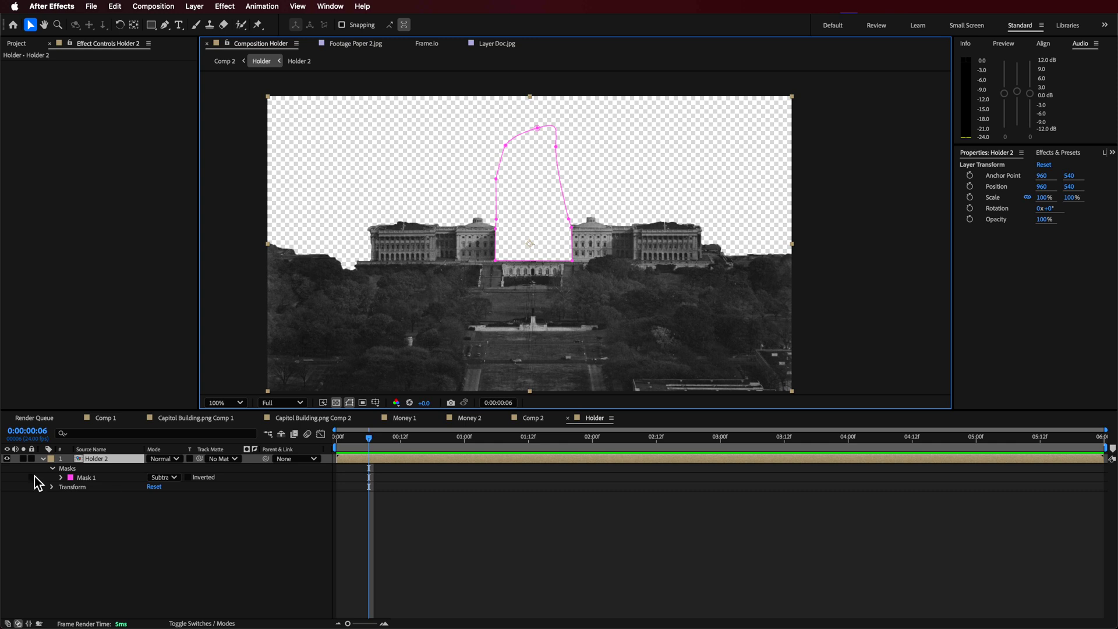
{"action": "left_click", "coordinate": [43, 459]}
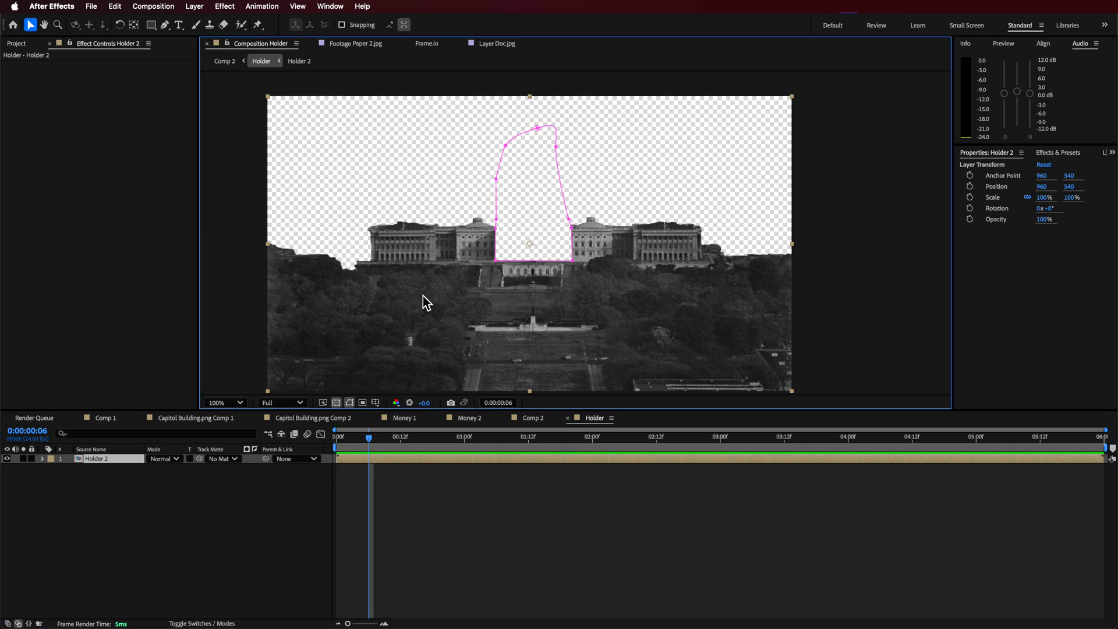
{"action": "left_click", "coordinate": [249, 509]}
Draw a rectangular mask on Holder 2 covering the left half of the building and grounds, ending at the vertical centre line
{"action": "left_click", "coordinate": [96, 460]}
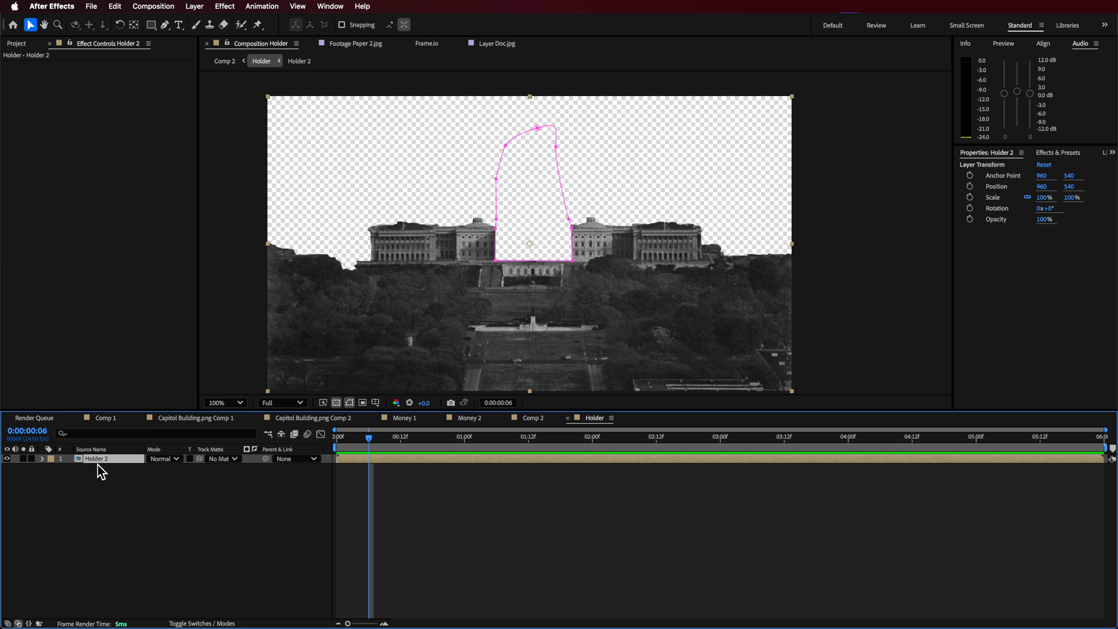
{"action": "left_click", "coordinate": [98, 466]}
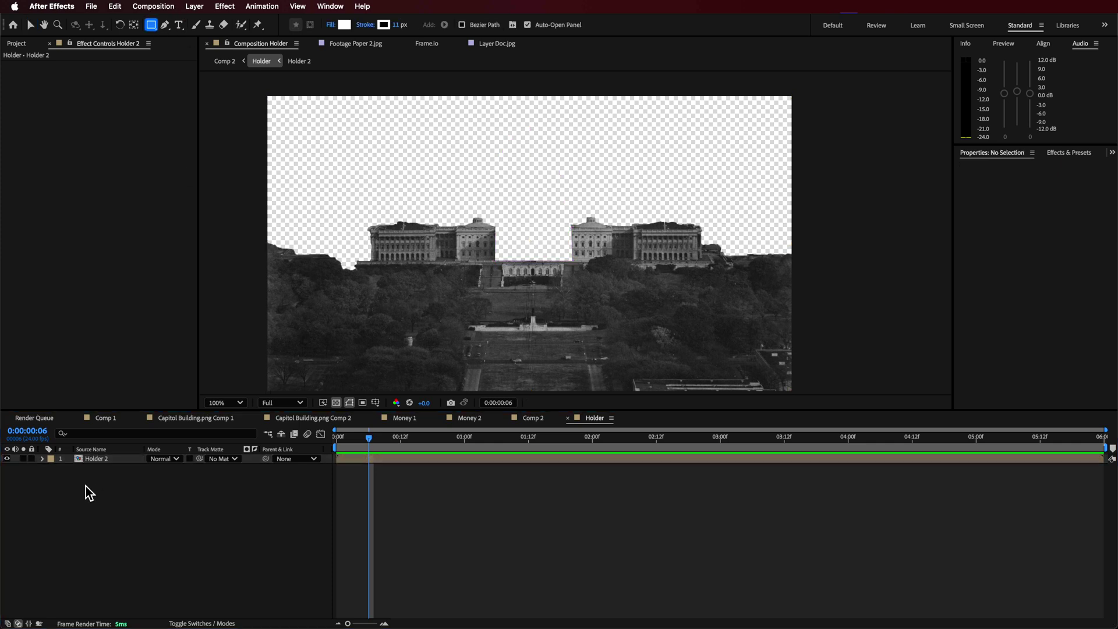
{"action": "left_click", "coordinate": [97, 460]}
{"action": "key", "text": "h"}
{"action": "left_click_drag", "start_coordinate": [530, 271], "coordinate": [530, 247]}
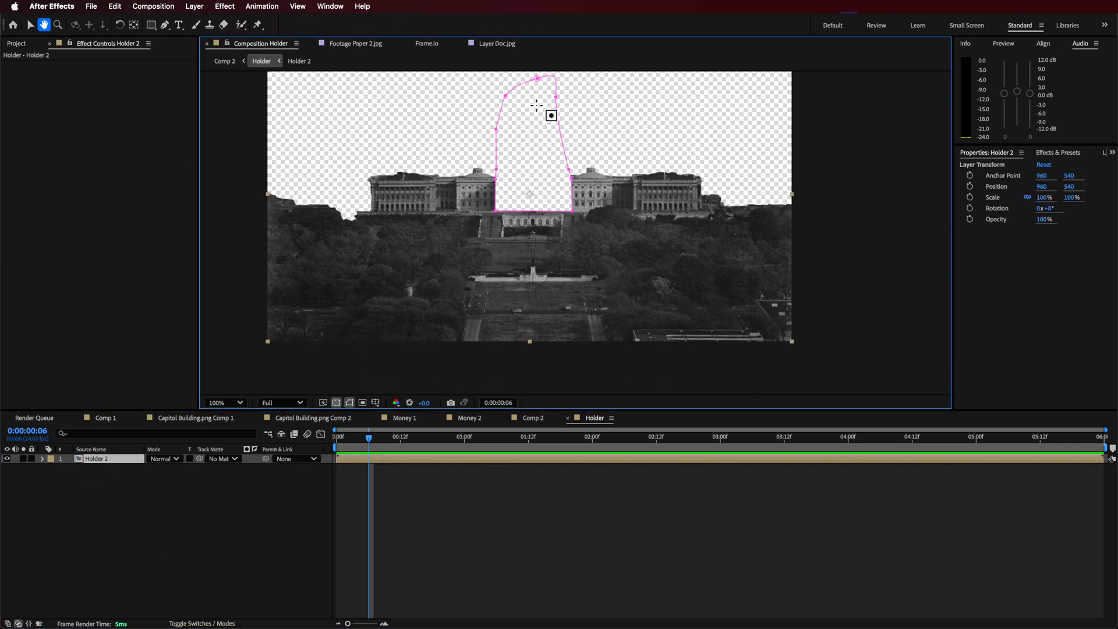
{"action": "key", "text": "q"}
{"action": "mouse_move", "coordinate": [527, 134]}
{"action": "left_mouse_down"}
{"action": "mouse_move", "coordinate": [506, 195]}
{"action": "mouse_move", "coordinate": [179, 417]}
{"action": "mouse_move", "coordinate": [265, 345]}
{"action": "mouse_move", "coordinate": [261, 353]}
{"action": "left_mouse_up"}
{"action": "key", "text": "v"}
{"action": "left_click_drag", "start_coordinate": [527, 353], "coordinate": [532, 356]}
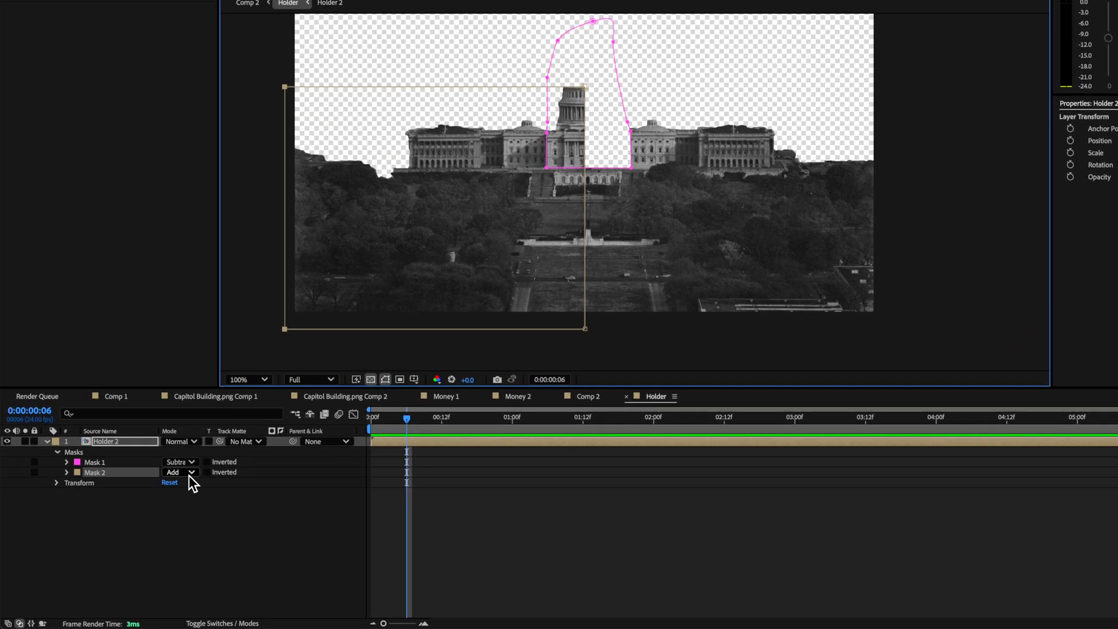
Set the rectangular Mask 2's mode to Intersect so only the left half without the dome is kept
{"action": "left_click", "coordinate": [165, 486]}
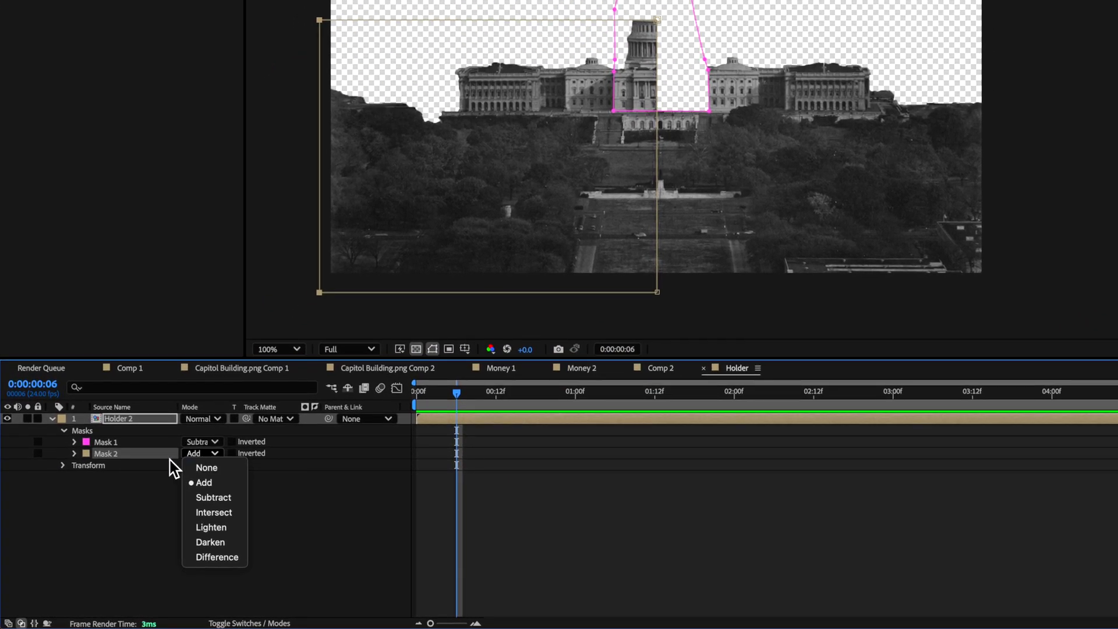
{"action": "left_click", "coordinate": [212, 515]}
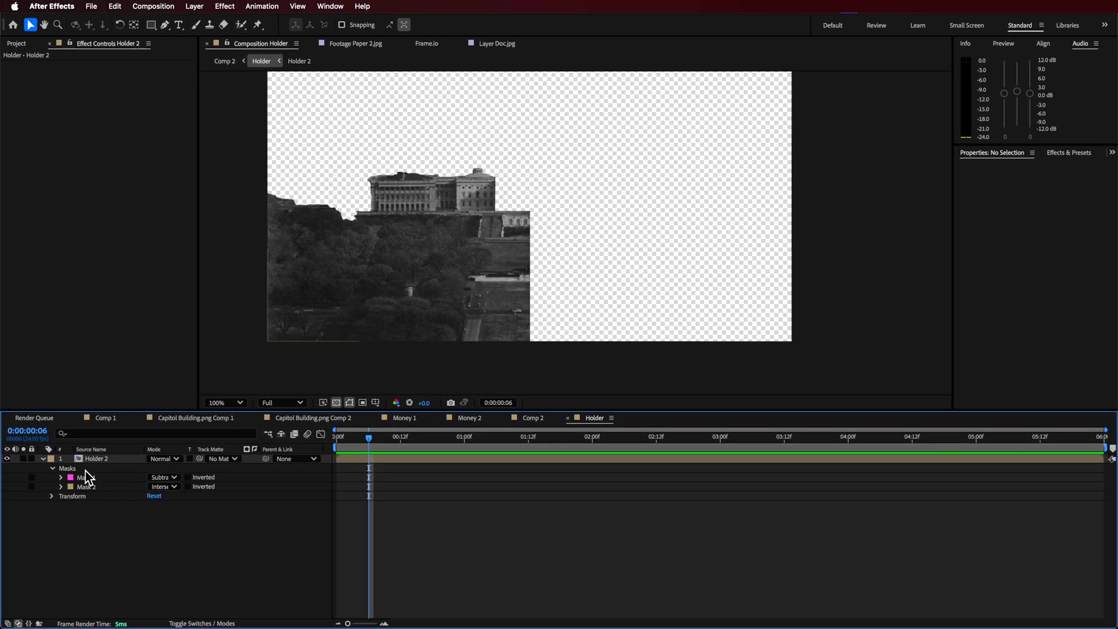
{"action": "left_click", "coordinate": [94, 459]}
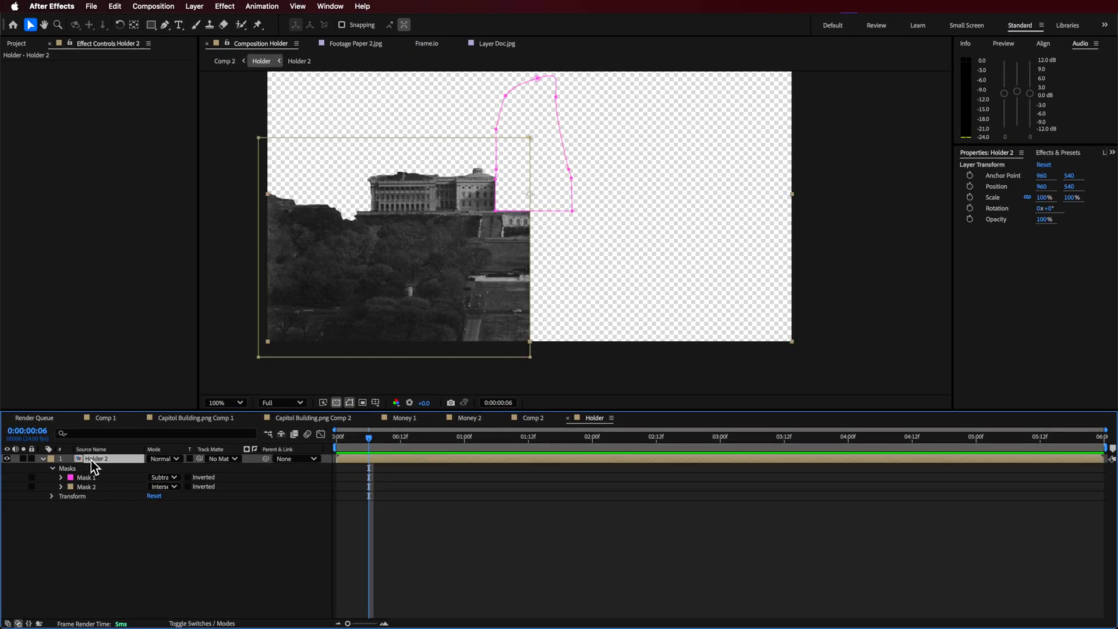
{"action": "left_click", "coordinate": [73, 583]}
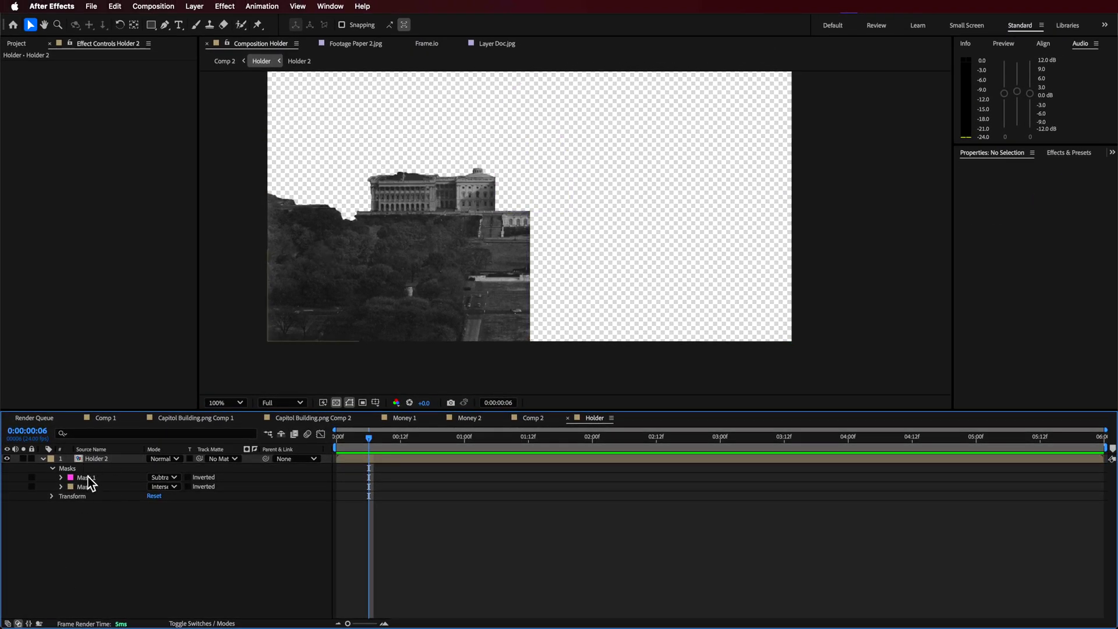
{"action": "left_click", "coordinate": [97, 460]}
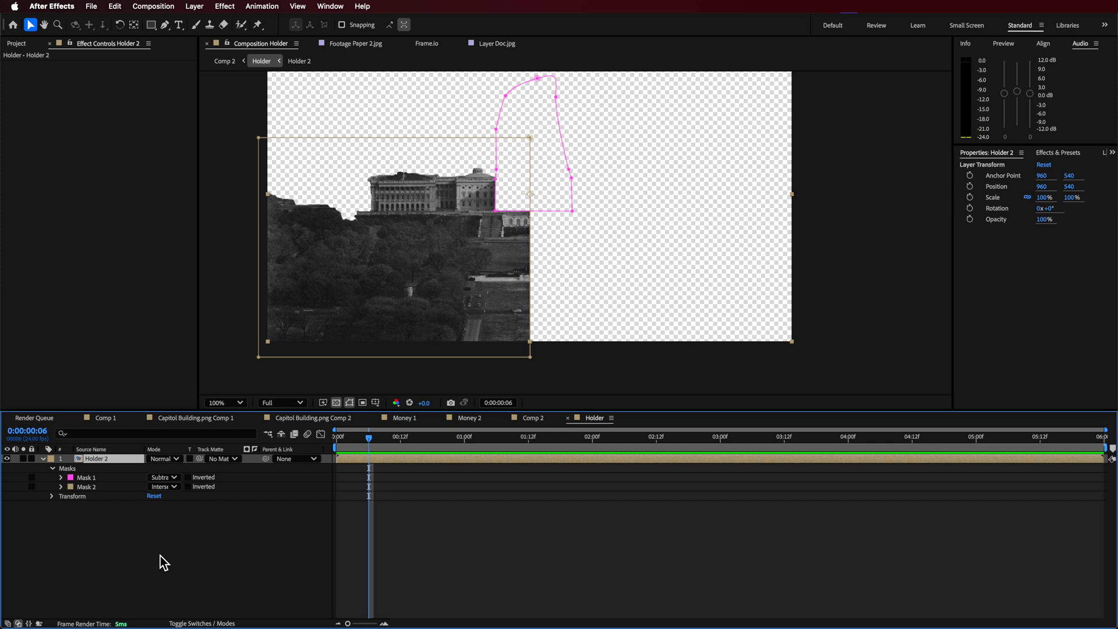
{"action": "left_click", "coordinate": [160, 556]}
At 0:00:00:00, make Holder 2 a 3D layer and lower its anchor point along the centre line to about 960, 790
{"action": "left_click_drag", "start_coordinate": [368, 438], "coordinate": [309, 449]}
{"action": "left_click", "coordinate": [97, 460]}
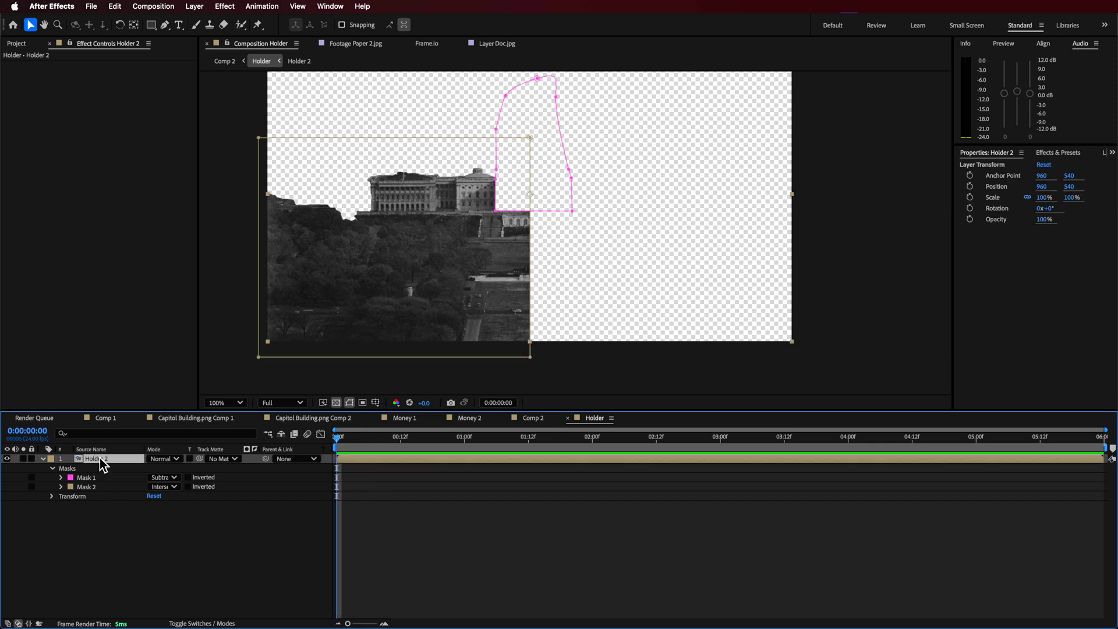
{"action": "left_click", "coordinate": [207, 624]}
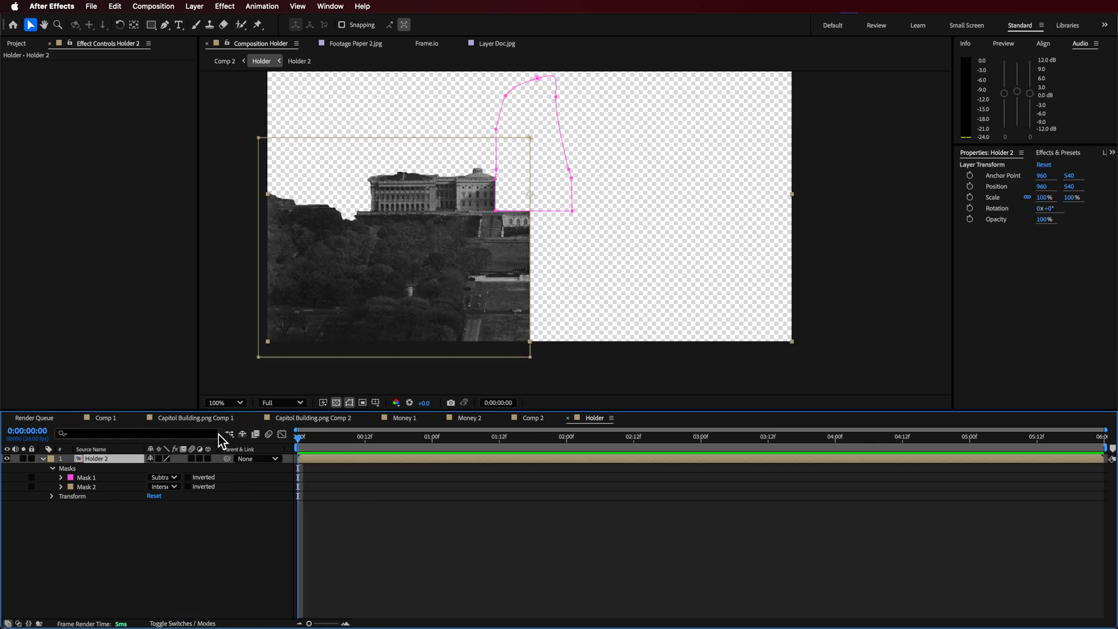
{"action": "left_click", "coordinate": [208, 459]}
{"action": "key", "text": "y"}
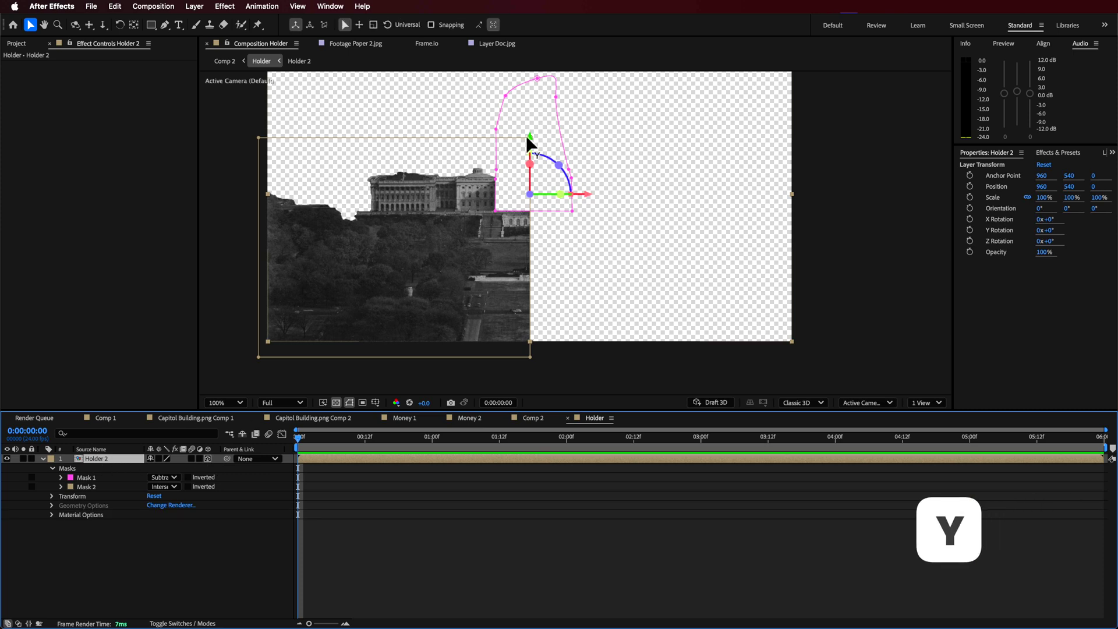
{"action": "left_click_drag", "start_coordinate": [529, 137], "coordinate": [530, 278]}
{"action": "left_click_drag", "start_coordinate": [533, 225], "coordinate": [532, 217]}
Enable motion blur for the Holder 2 layer and for the composition
{"action": "left_click", "coordinate": [203, 494]}
{"action": "left_click", "coordinate": [268, 434]}
{"action": "left_click", "coordinate": [95, 460]}
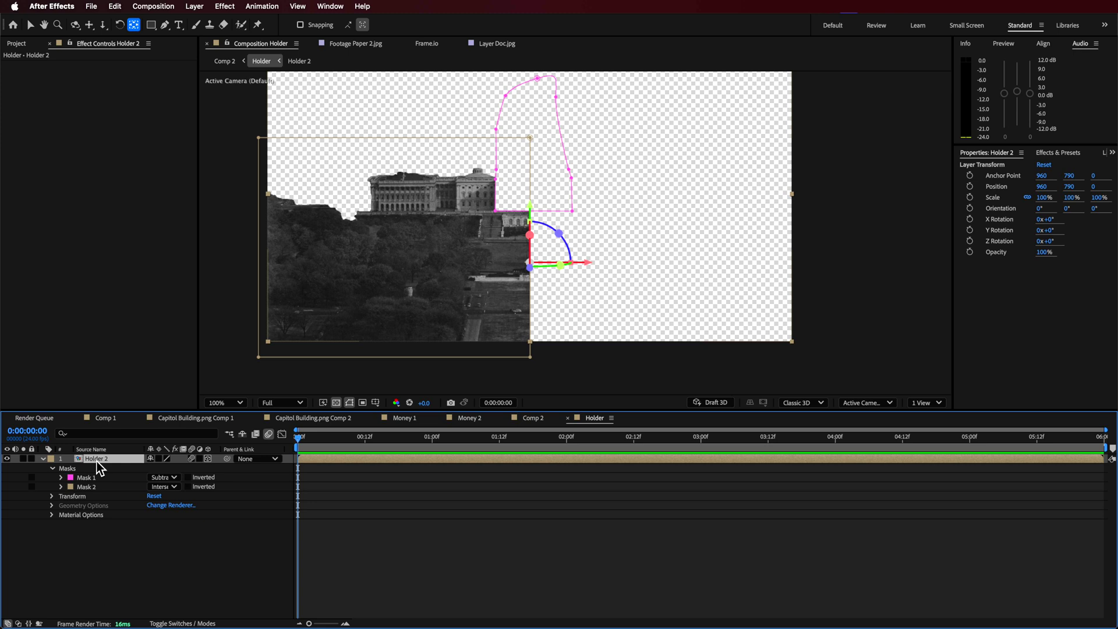
Add a Y Rotation keyframe of 0° to Holder 2 at 0:00:01:00
{"action": "left_click_drag", "start_coordinate": [303, 447], "coordinate": [432, 447]}
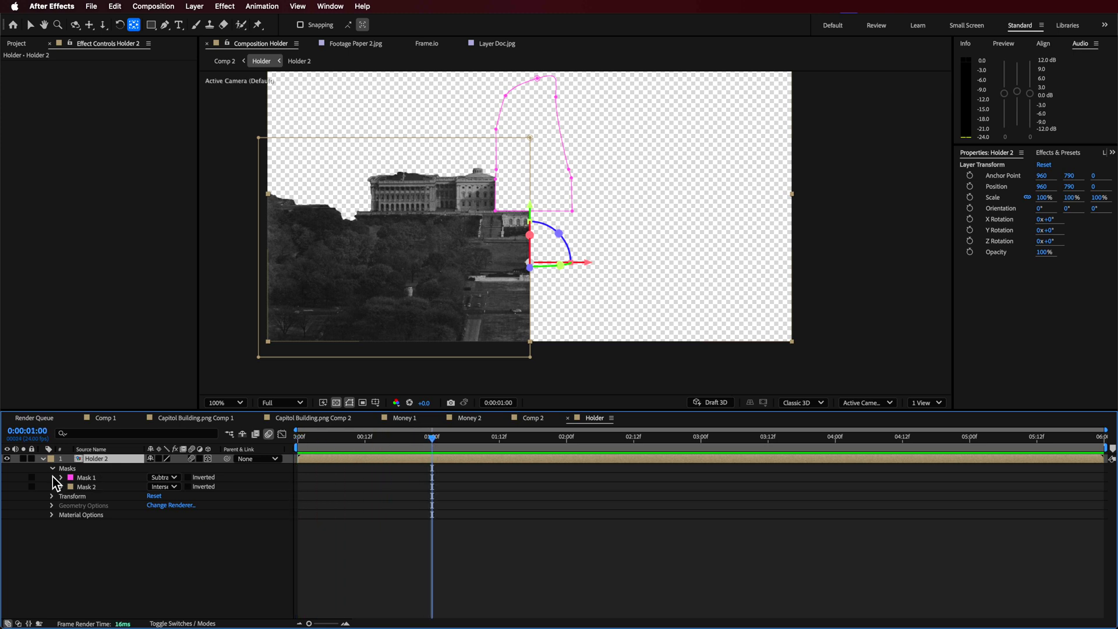
{"action": "key", "text": "p"}
{"action": "left_click", "coordinate": [44, 459]}
{"action": "left_click", "coordinate": [43, 459]}
{"action": "left_click", "coordinate": [52, 477]}
{"action": "left_click", "coordinate": [53, 478]}
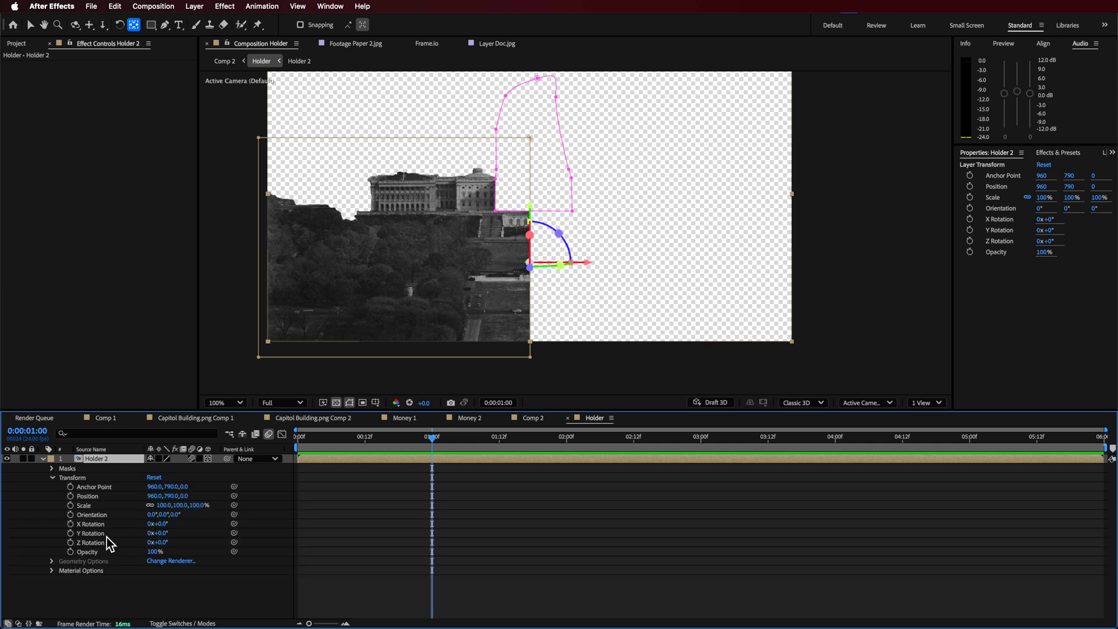
{"action": "left_click_drag", "start_coordinate": [163, 533], "coordinate": [181, 537]}
{"action": "key", "text": "super+z"}
{"action": "left_click", "coordinate": [70, 533]}
Set Holder 2's Y Rotation to -89.9° at 0:00:00:00 so the left half starts edge-on
{"action": "left_click_drag", "start_coordinate": [437, 444], "coordinate": [302, 449]}
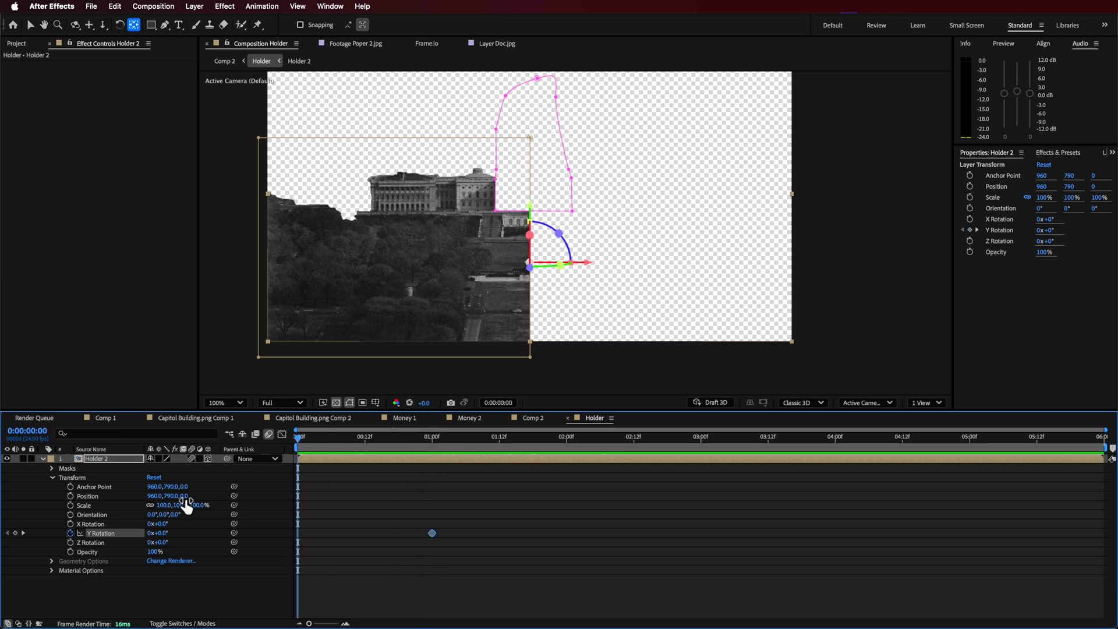
{"action": "left_click_drag", "start_coordinate": [160, 533], "coordinate": [122, 538]}
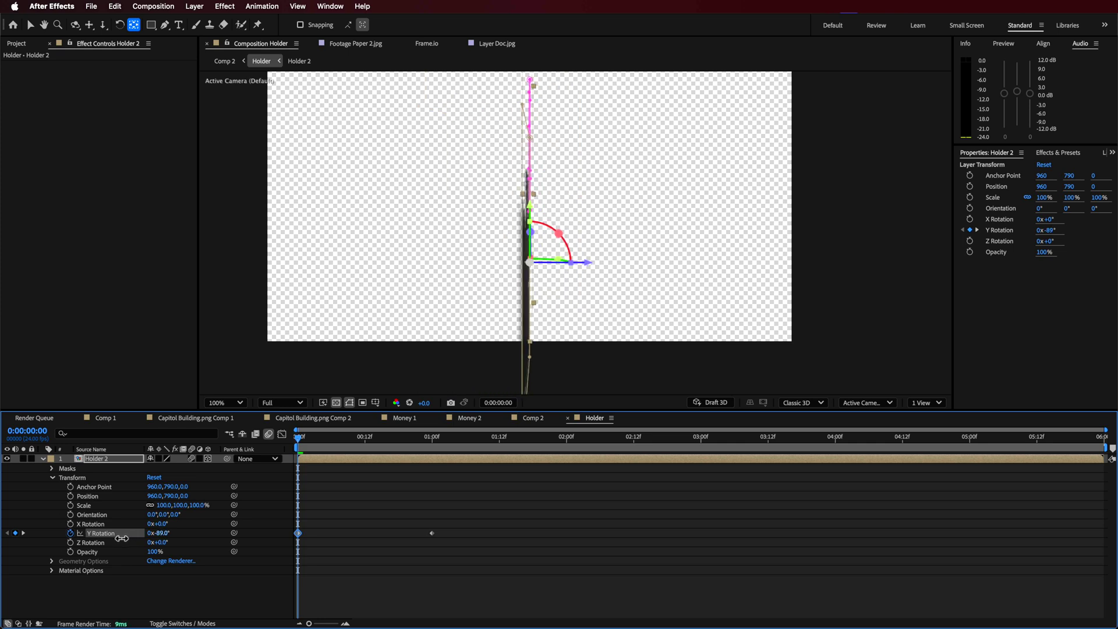
{"action": "left_click", "coordinate": [165, 533]}
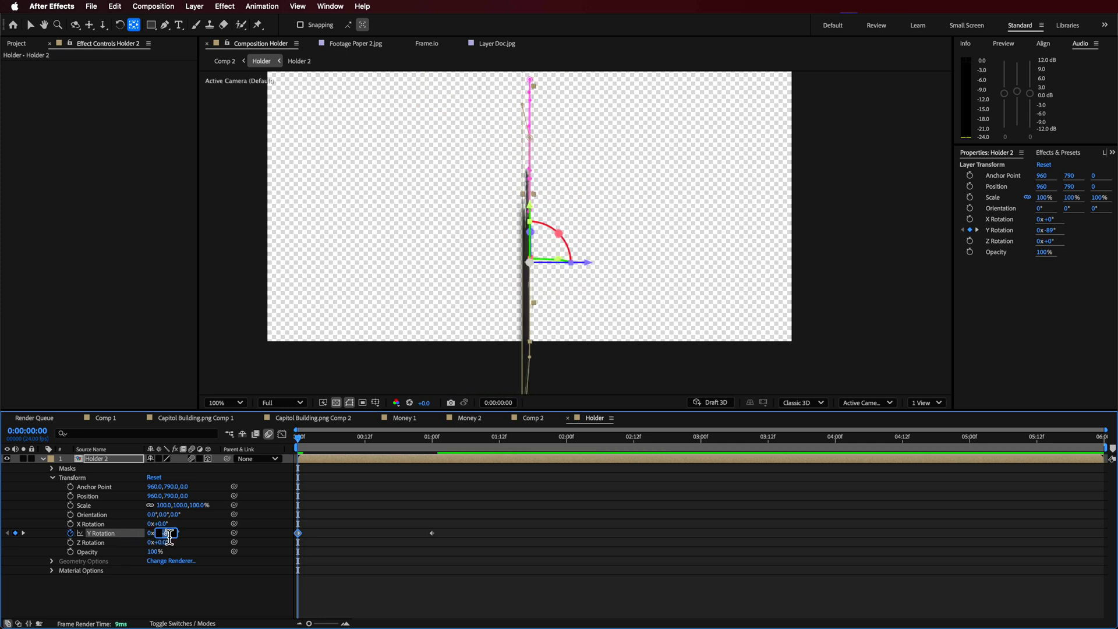
{"action": "type", "text": ".5"}
{"action": "key", "text": "Return"}
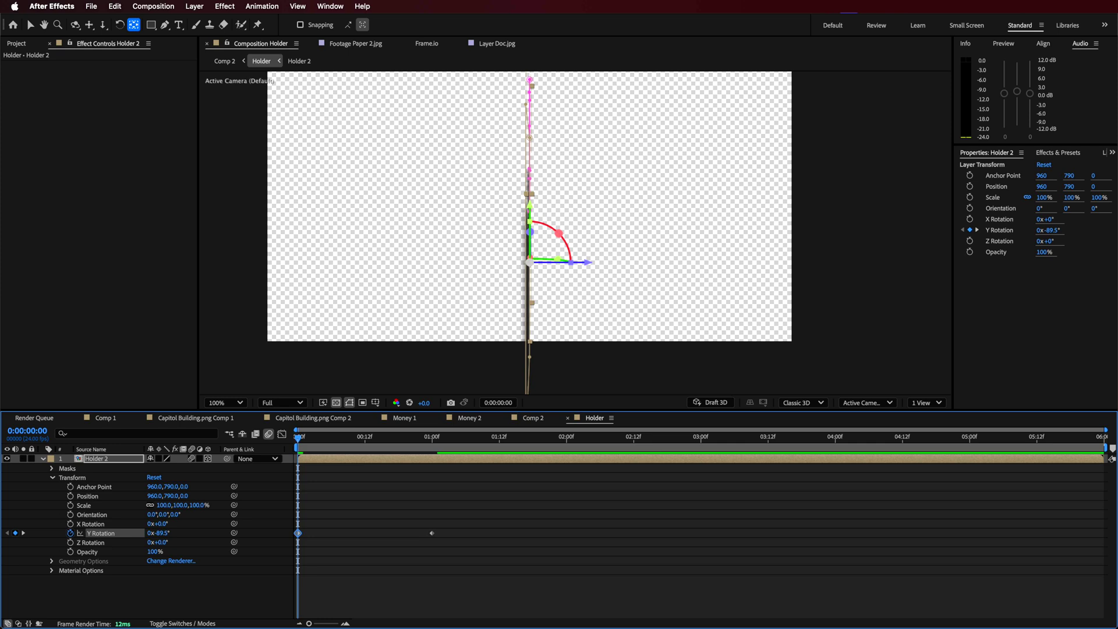
{"action": "left_click", "coordinate": [168, 533]}
{"action": "type", "text": "-89"}
{"action": "key", "text": "Return"}
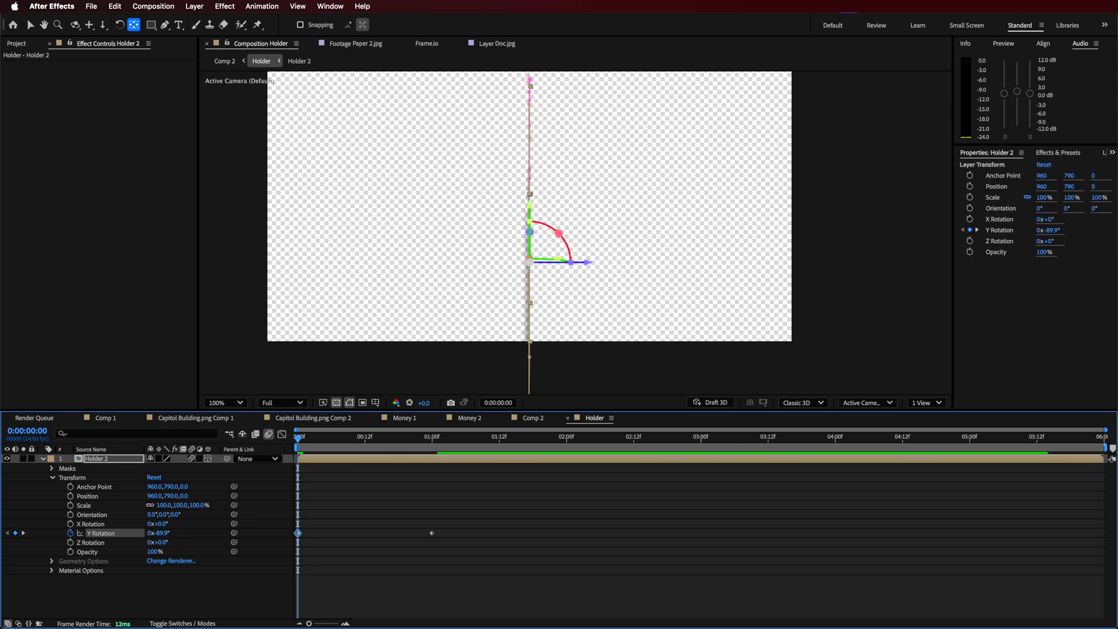
Apply Easy Ease to both Y Rotation keyframes and preview the rotation from the start
{"action": "left_click", "coordinate": [303, 554]}
{"action": "left_click_drag", "start_coordinate": [301, 447], "coordinate": [299, 537]}
{"action": "right_click", "coordinate": [301, 535]}
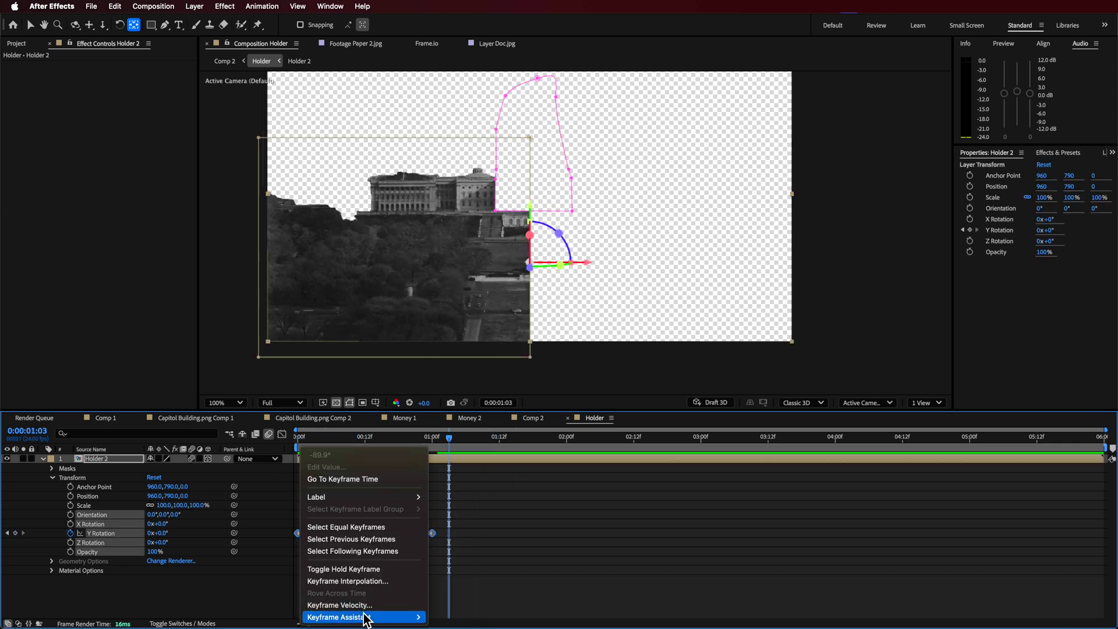
{"action": "mouse_move", "coordinate": [408, 617]}
{"action": "left_click", "coordinate": [468, 546]}
{"action": "left_click_drag", "start_coordinate": [320, 434], "coordinate": [298, 437]}
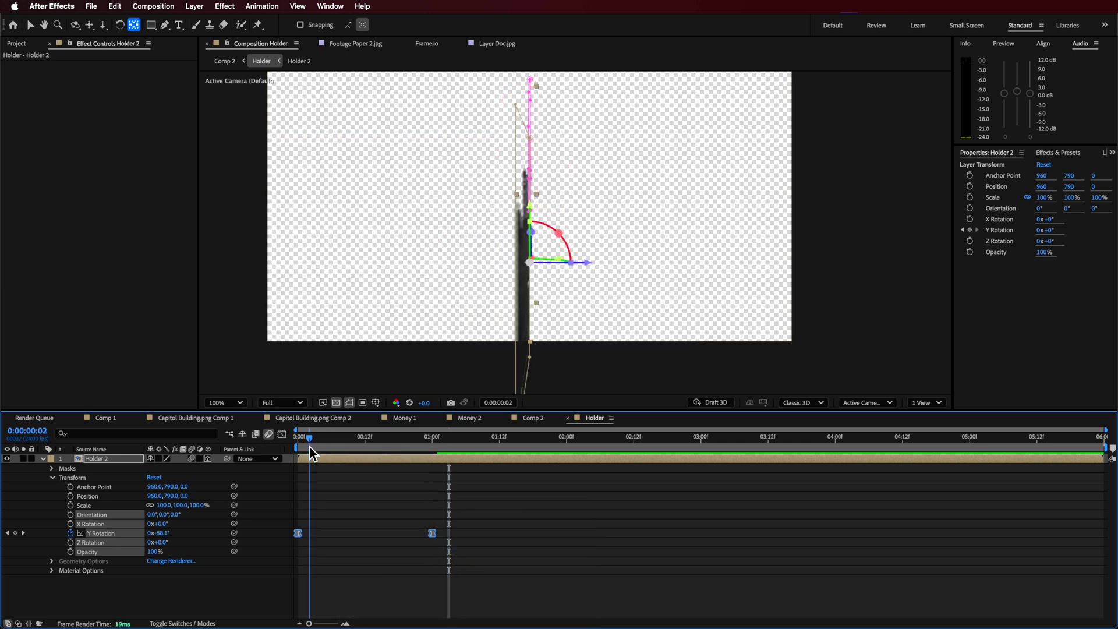
{"action": "key", "text": "space"}
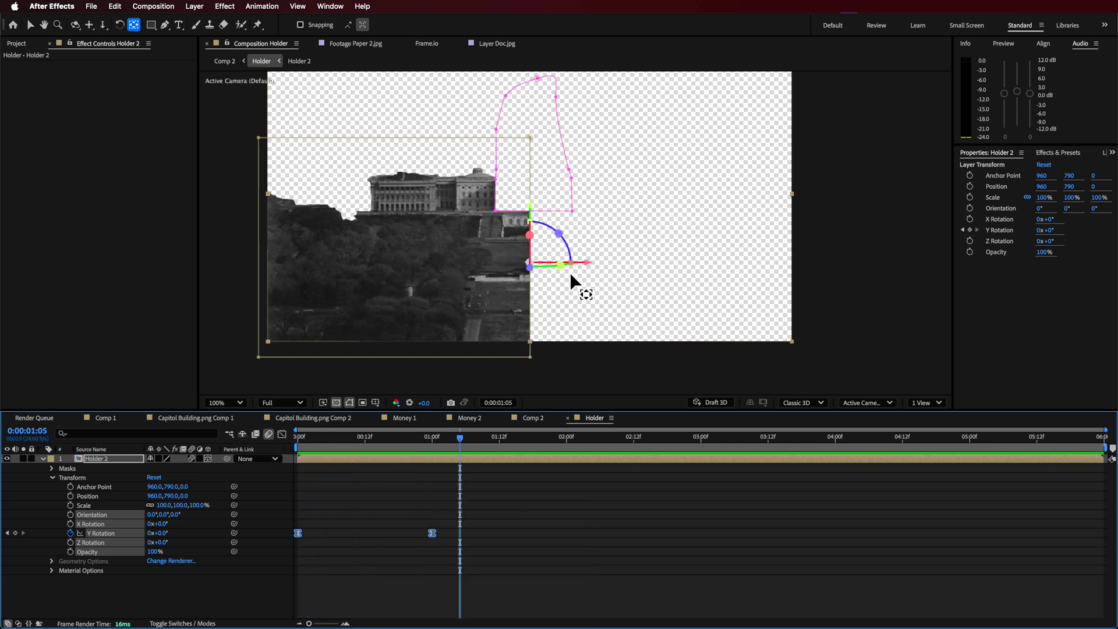
Duplicate the animated Holder 2 layer within the Holder composition
{"action": "left_click", "coordinate": [373, 524]}
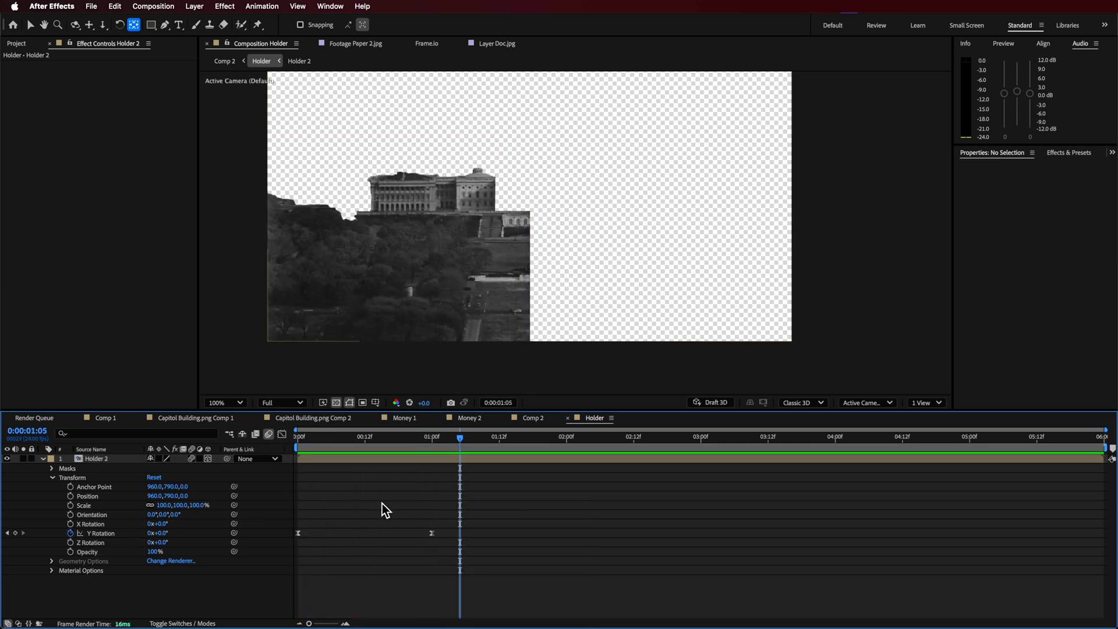
{"action": "left_click", "coordinate": [111, 459]}
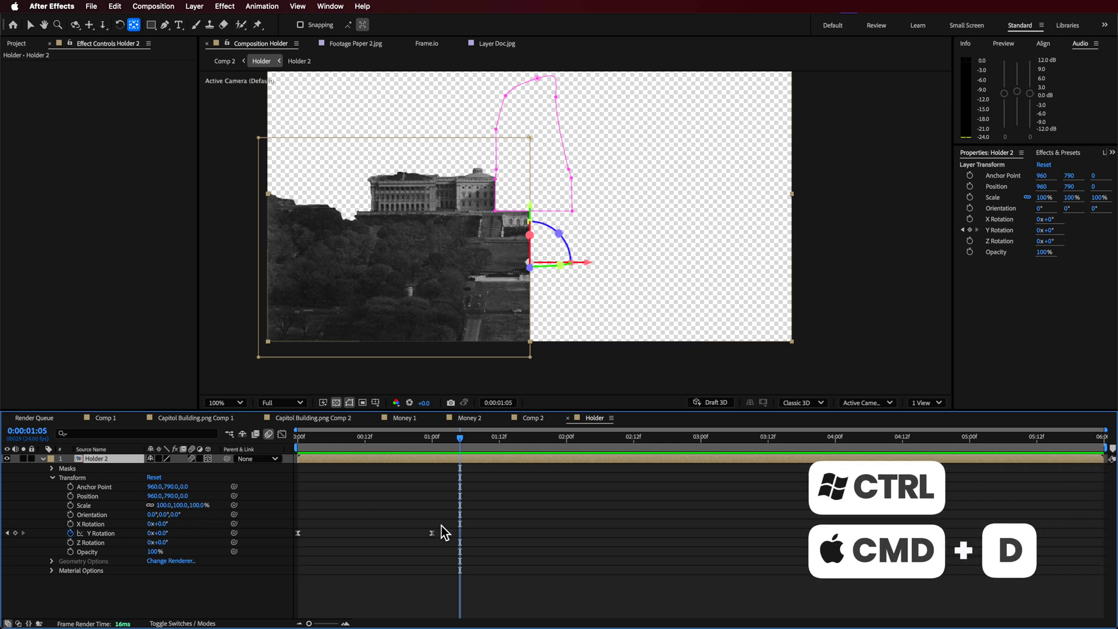
{"action": "key", "text": "super+d"}
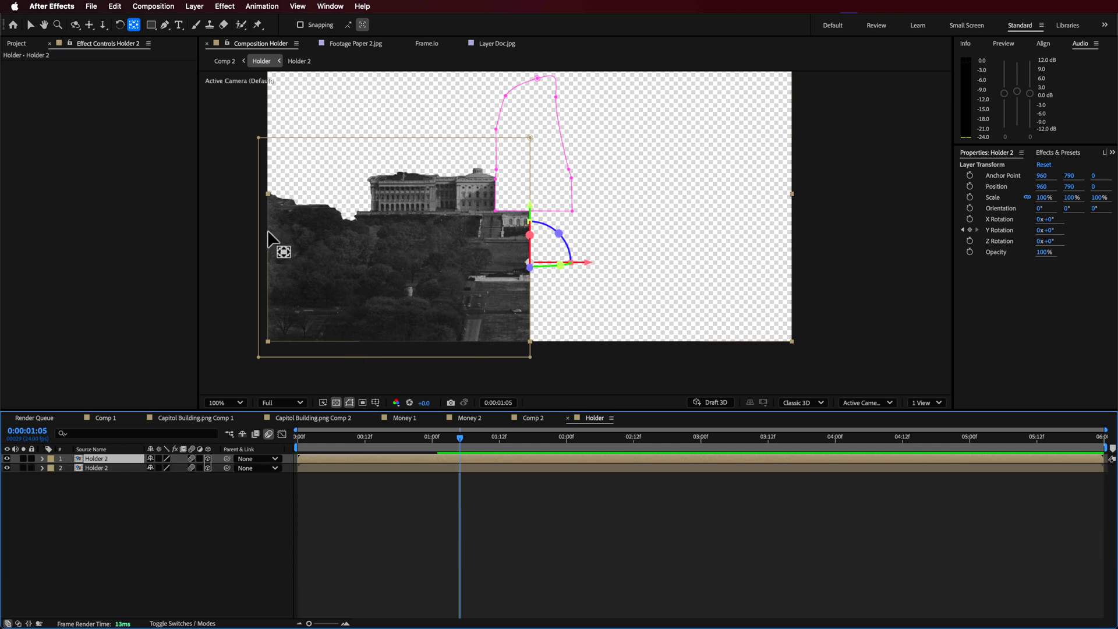
Flip the duplicated Holder 2's rectangular mask across the centre line so it reveals the image's right half
{"action": "key", "text": "v"}
{"action": "left_click_drag", "start_coordinate": [262, 235], "coordinate": [830, 239]}
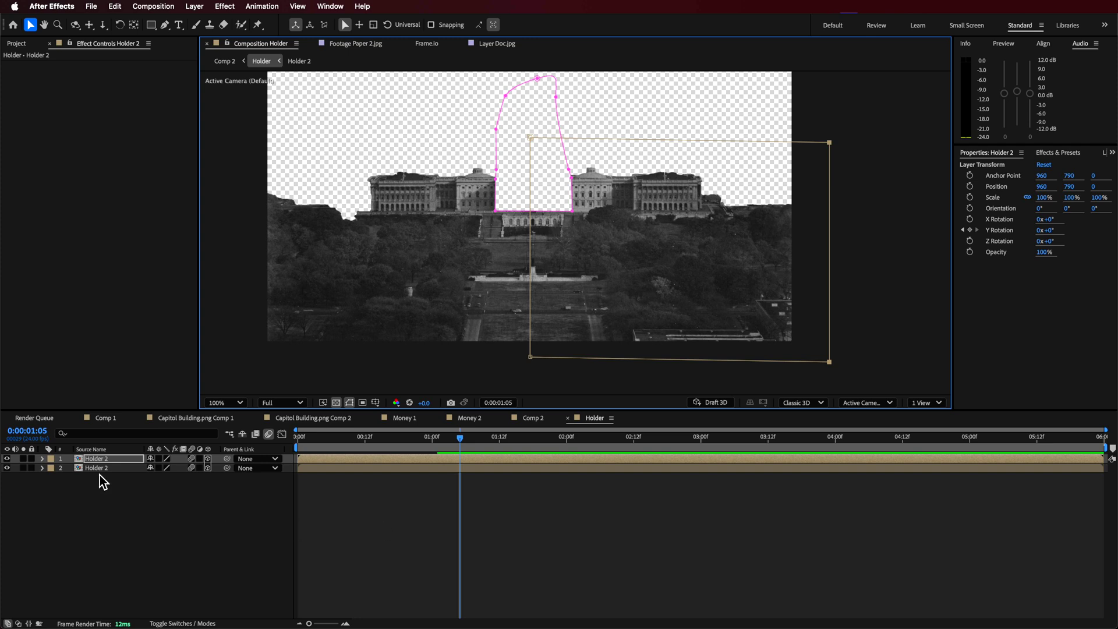
Set the duplicated Holder 2's Y Rotation to 89.9° at 0:00:00:00 and scrub the mirrored unfold
{"action": "key", "text": "u"}
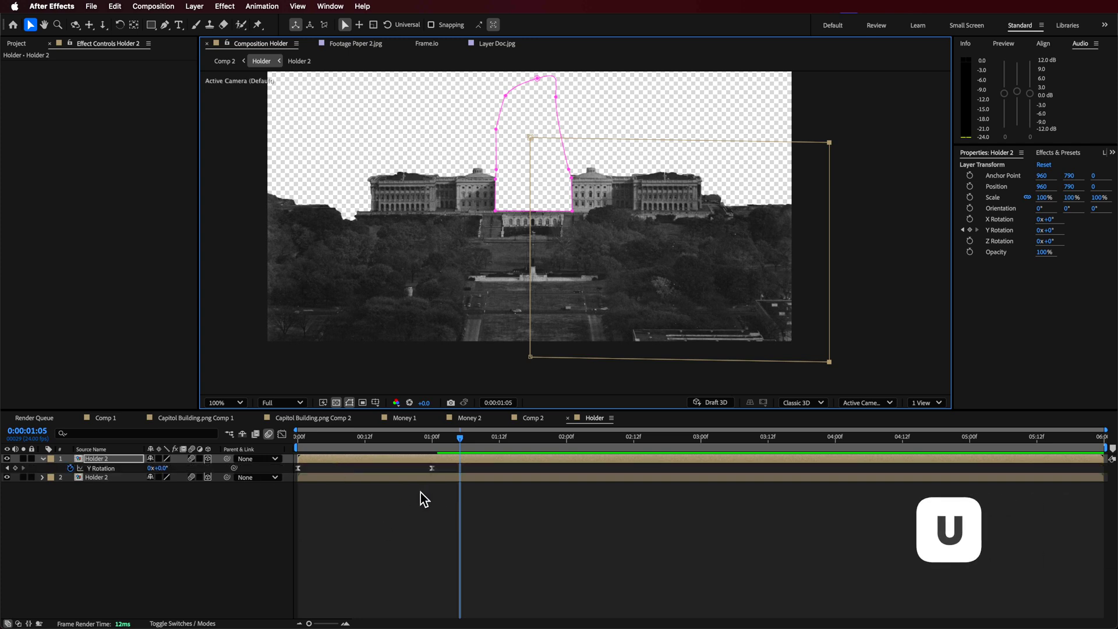
{"action": "left_click", "coordinate": [101, 468]}
{"action": "left_click", "coordinate": [432, 442]}
{"action": "left_click_drag", "start_coordinate": [436, 442], "coordinate": [296, 451]}
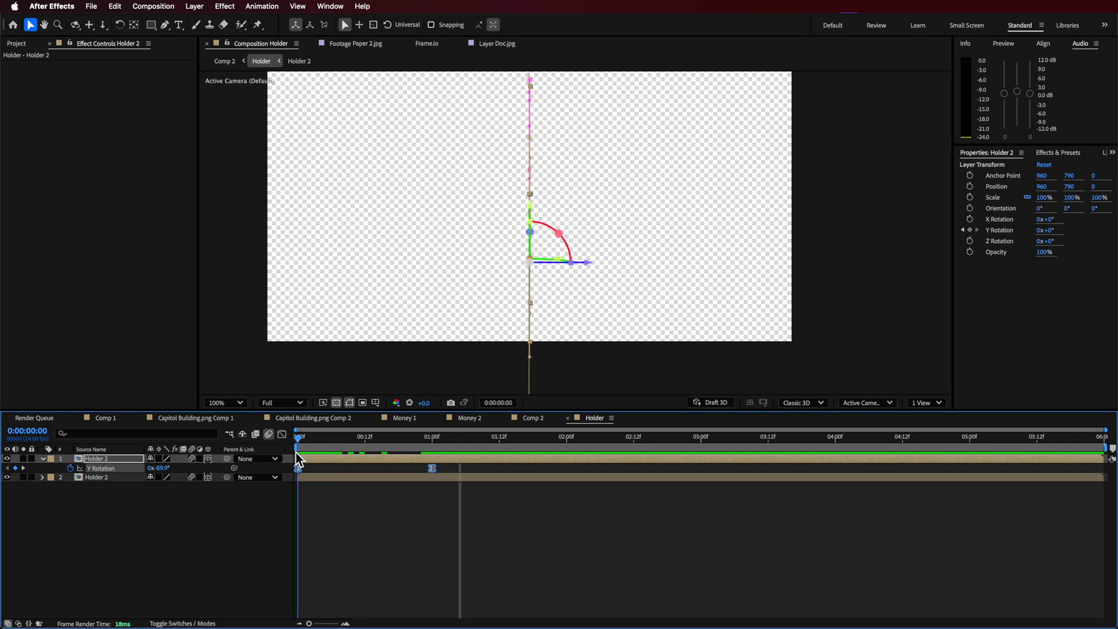
{"action": "left_click", "coordinate": [390, 502]}
{"action": "left_click_drag", "start_coordinate": [374, 436], "coordinate": [297, 449]}
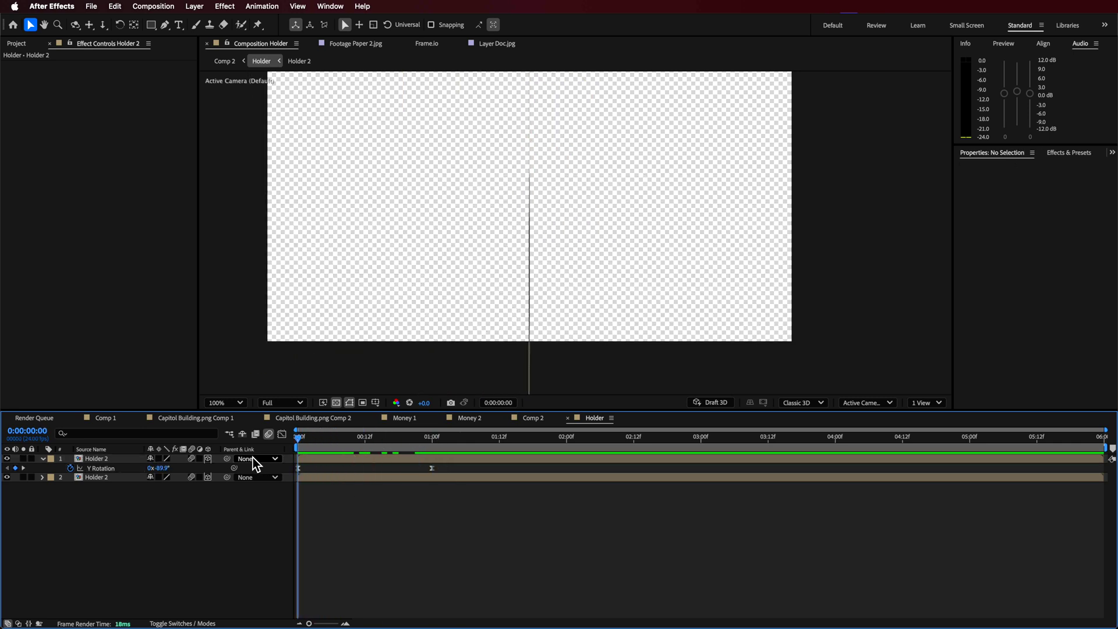
{"action": "left_click", "coordinate": [167, 469]}
{"action": "key", "text": "Home"}
{"action": "key", "text": "Delete"}
{"action": "key", "text": "Return"}
{"action": "left_click_drag", "start_coordinate": [299, 437], "coordinate": [382, 452]}
{"action": "left_click", "coordinate": [433, 469]}
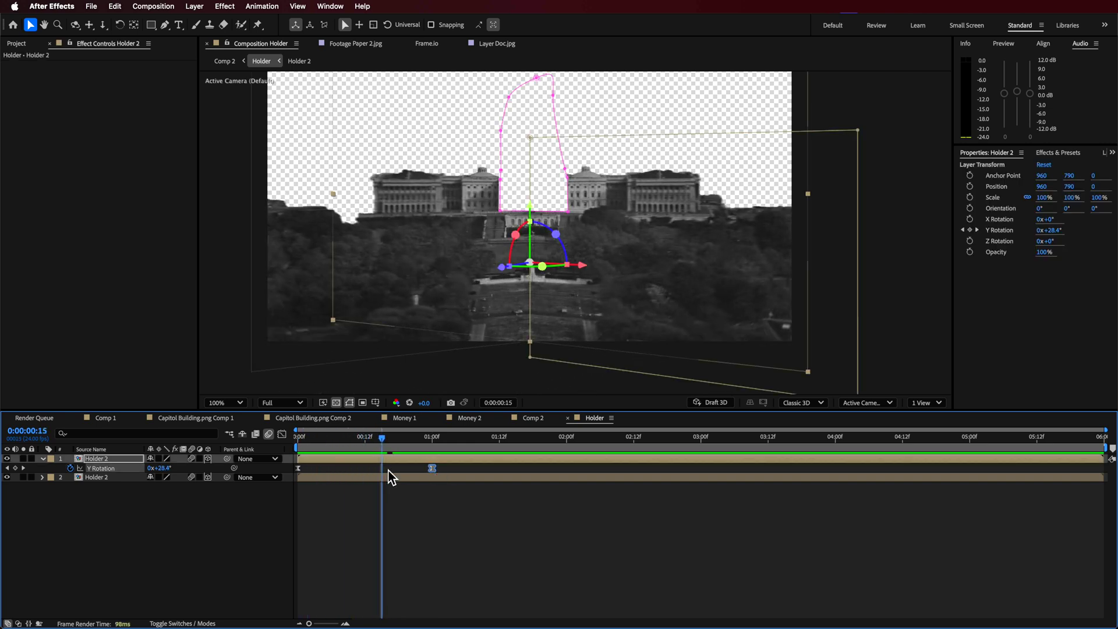
Reveal the lower Holder 2's Y Rotation keyframes and try a stronger ease on the upper layer's rotation curve
{"action": "left_click", "coordinate": [104, 478]}
{"action": "key", "text": "u"}
{"action": "left_click", "coordinate": [480, 532]}
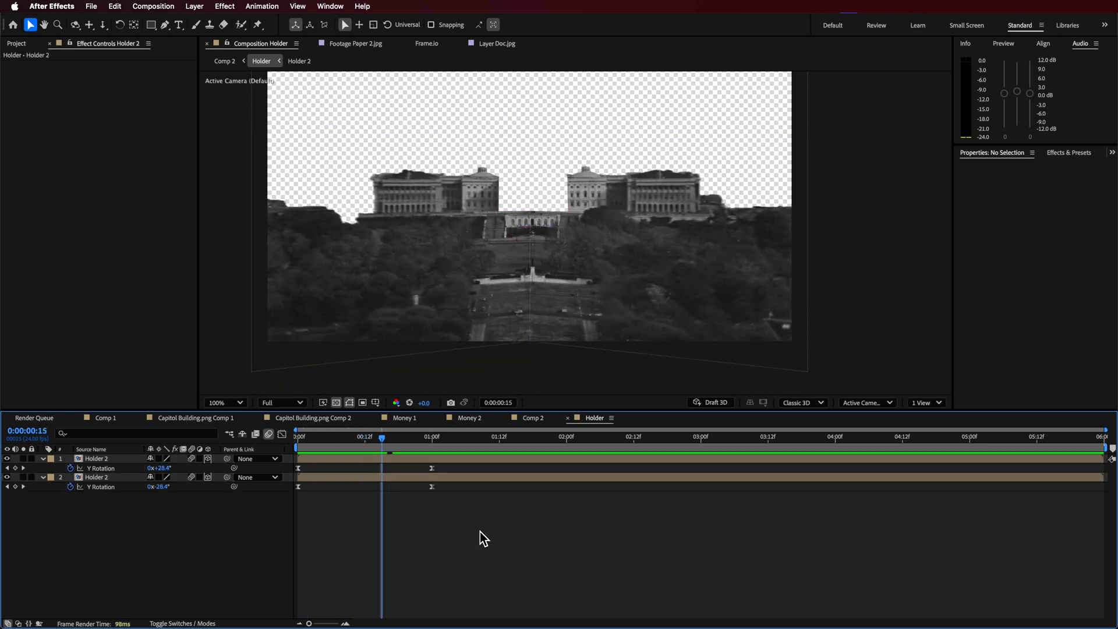
{"action": "left_click", "coordinate": [432, 469]}
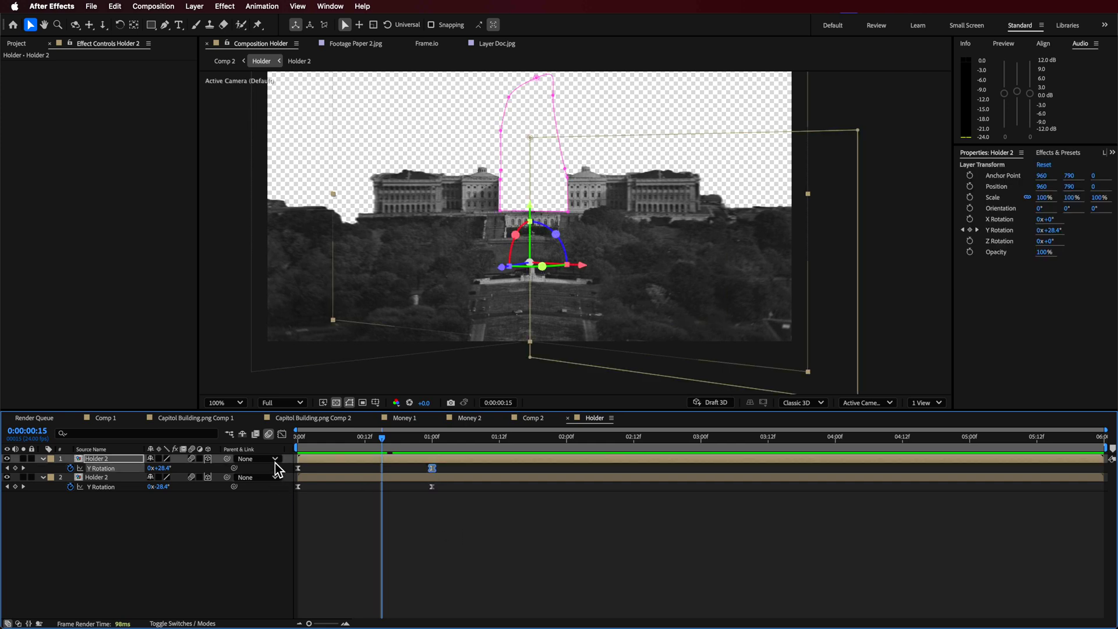
{"action": "left_click", "coordinate": [282, 434]}
{"action": "left_click_drag", "start_coordinate": [431, 465], "coordinate": [315, 466]}
{"action": "left_click", "coordinate": [192, 554]}
{"action": "left_click", "coordinate": [282, 434]}
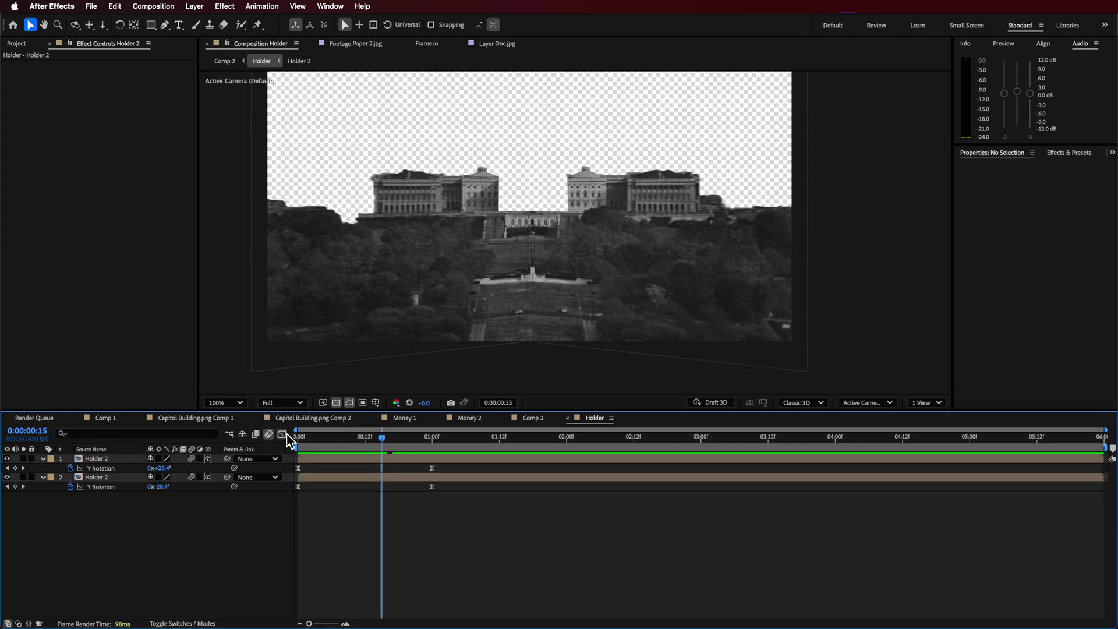
Return to Comp 2, show the layer switches, and scrub through the two halves unfolding
{"action": "left_click_drag", "start_coordinate": [417, 440], "coordinate": [390, 461]}
{"action": "left_click", "coordinate": [533, 418]}
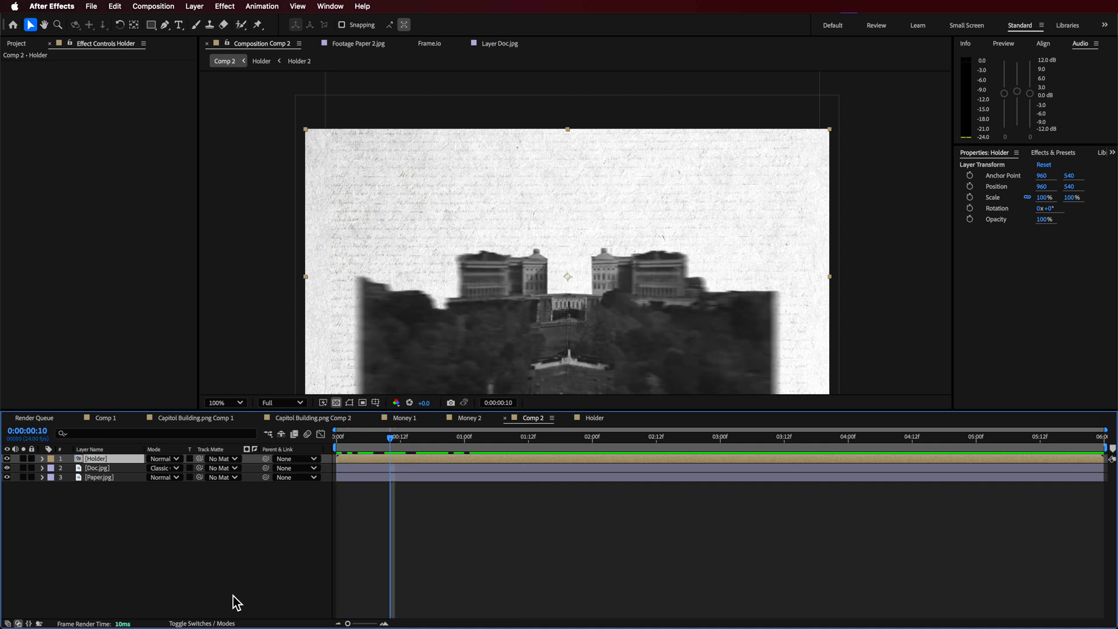
{"action": "left_click", "coordinate": [215, 623]}
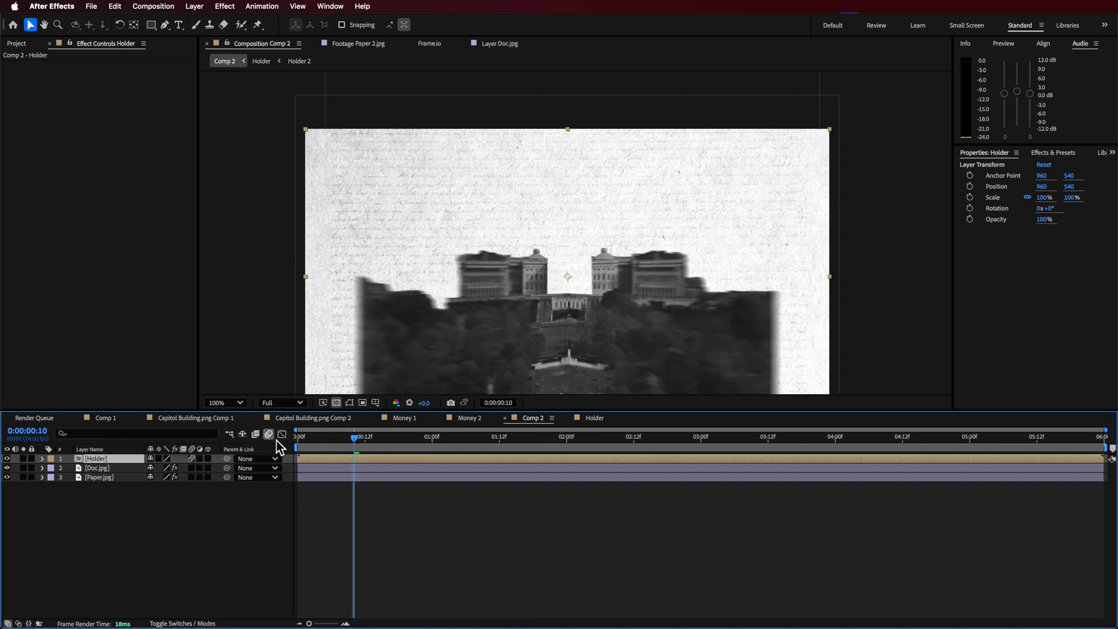
{"action": "left_click_drag", "start_coordinate": [369, 437], "coordinate": [303, 463]}
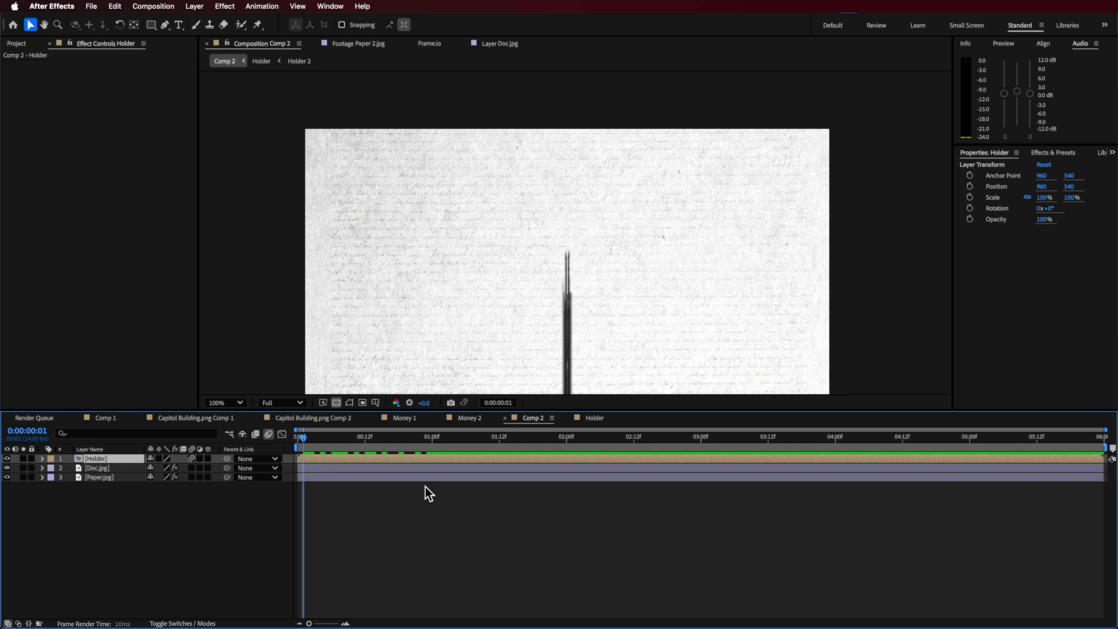
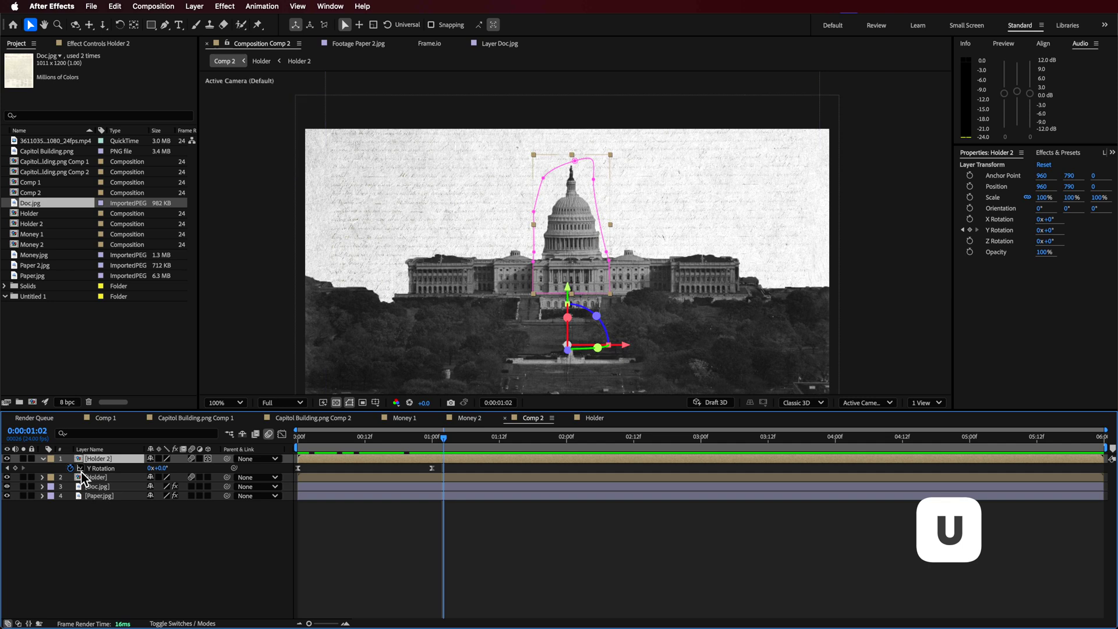
Remove the Y Rotation animation from the Holder 2 dome layer in Comp 2 and expand its transform properties
{"action": "left_click", "coordinate": [71, 468]}
{"action": "key", "text": "u"}
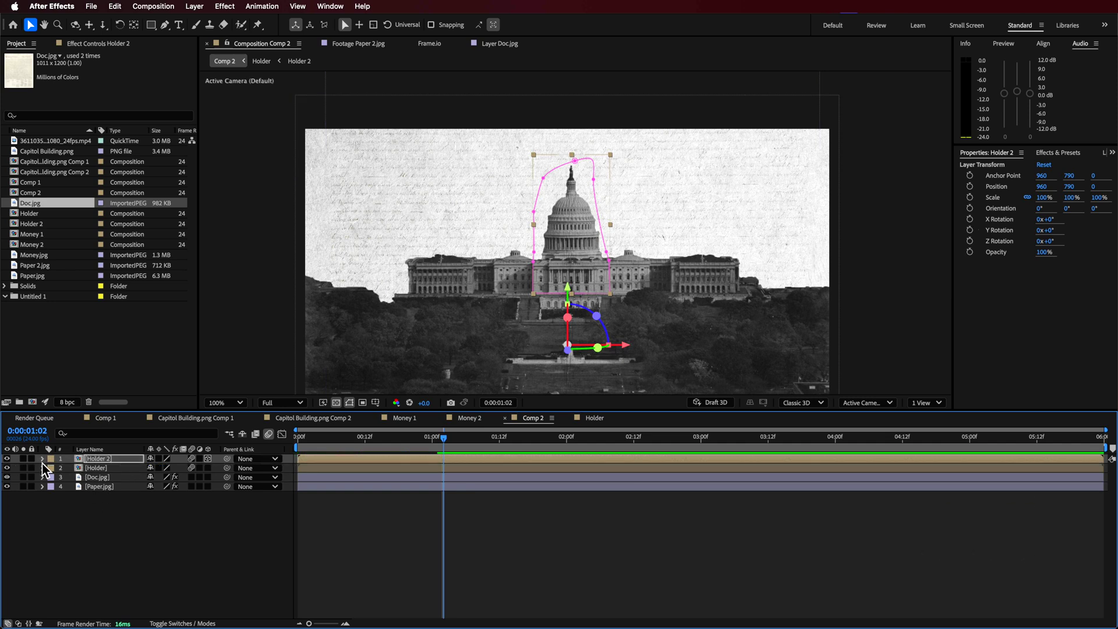
{"action": "left_click", "coordinate": [43, 458]}
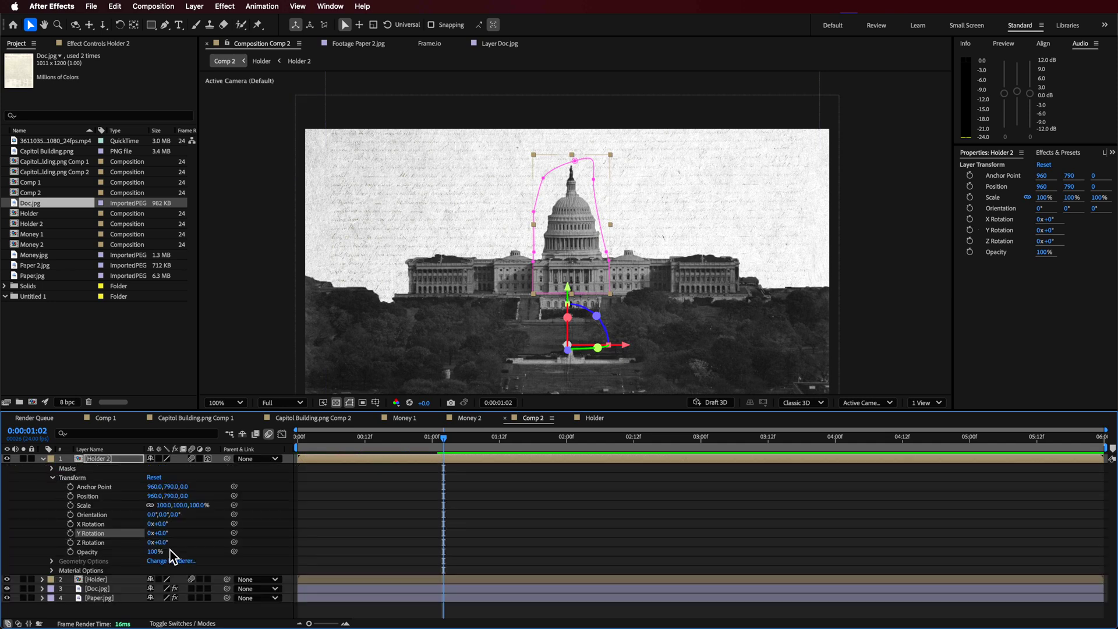
Move the dome layer's anchor point to its base at 970, 606 and keyframe X Rotation at 0° at 0:00:01:02
{"action": "key", "text": "y"}
{"action": "left_click_drag", "start_coordinate": [567, 345], "coordinate": [568, 236]}
{"action": "left_click", "coordinate": [71, 524]}
Set the dome layer's X Rotation to 89° at 0:00:00:00 and preview it standing up
{"action": "left_click_drag", "start_coordinate": [442, 438], "coordinate": [303, 458]}
{"action": "left_click_drag", "start_coordinate": [159, 524], "coordinate": [220, 532]}
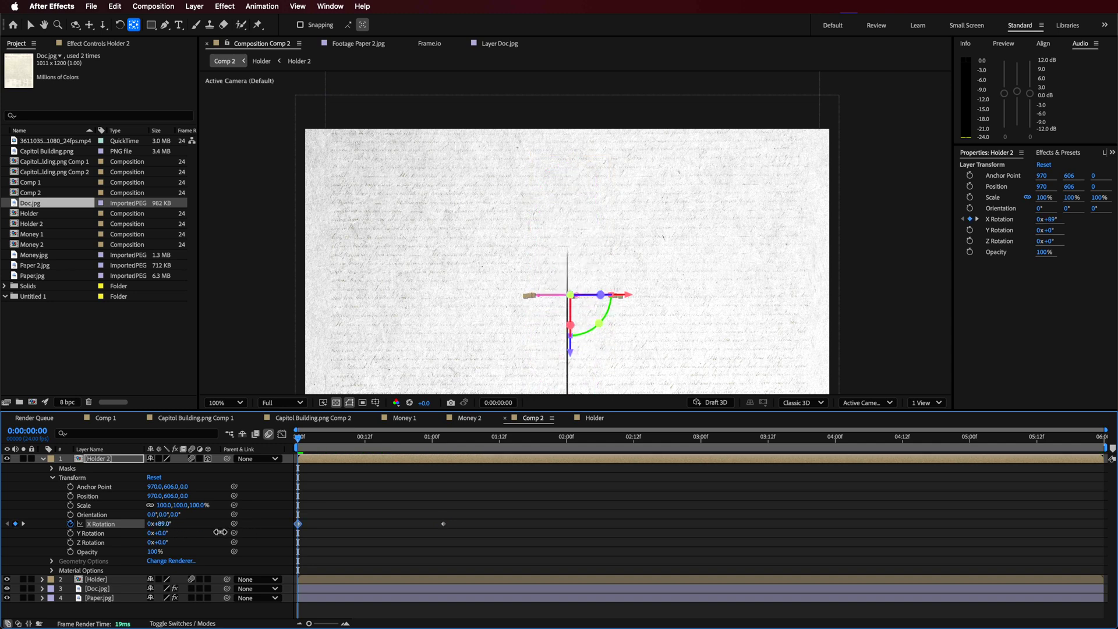
{"action": "left_click", "coordinate": [314, 536]}
{"action": "left_click_drag", "start_coordinate": [303, 448], "coordinate": [311, 473]}
{"action": "key", "text": "space"}
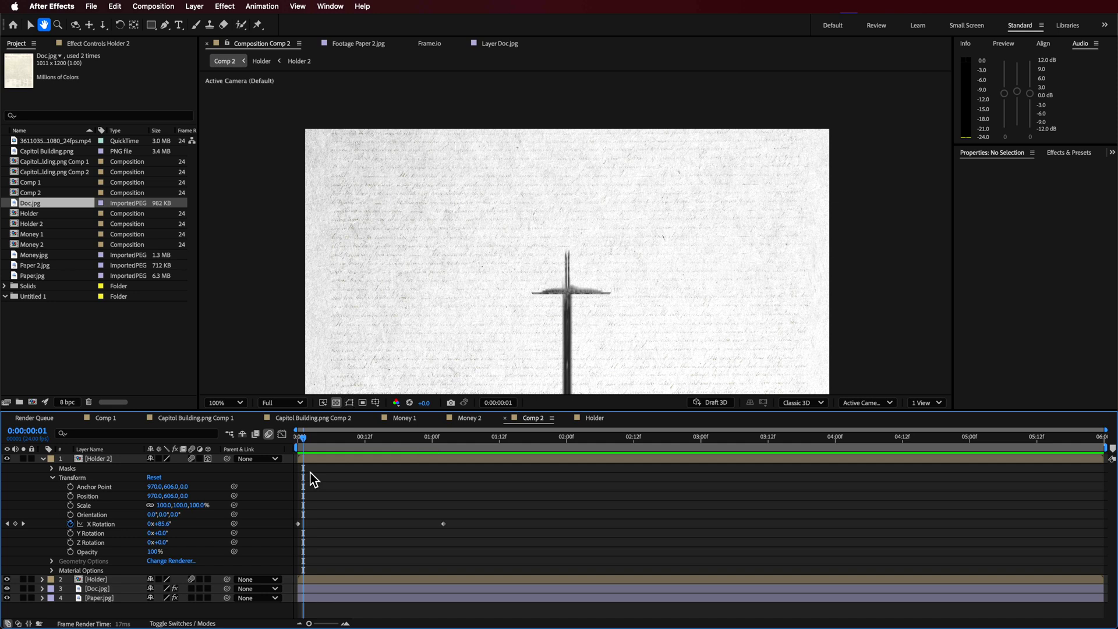
Apply Easy Ease to both of the dome layer's X Rotation keyframes
{"action": "left_click", "coordinate": [297, 524]}
{"action": "right_click", "coordinate": [298, 524]}
{"action": "mouse_move", "coordinate": [355, 617]}
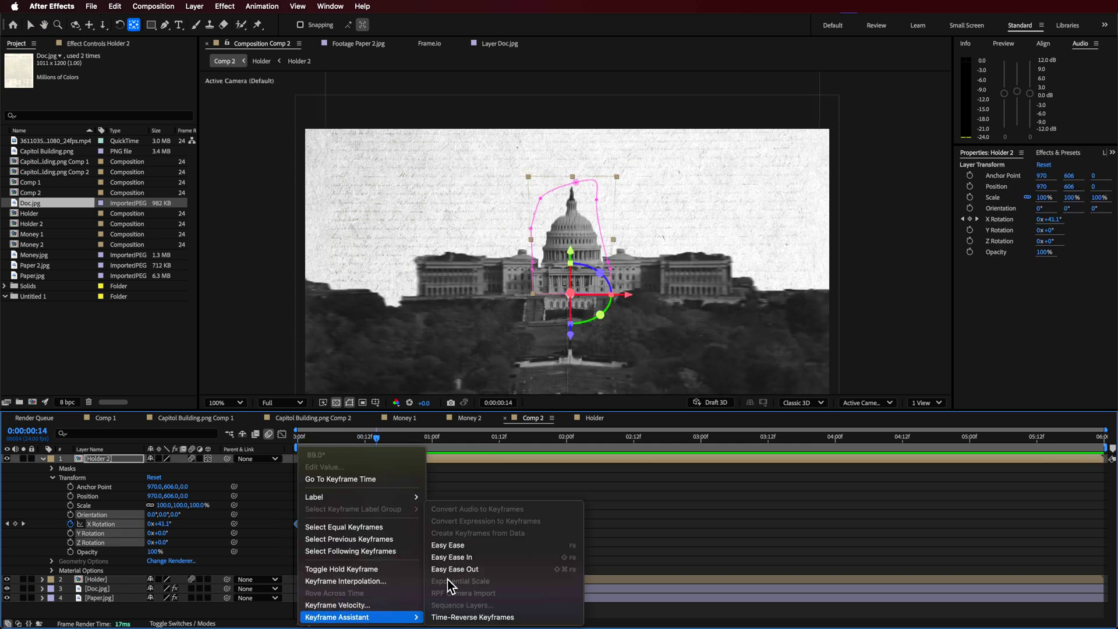
{"action": "left_click", "coordinate": [460, 546]}
{"action": "left_click", "coordinate": [450, 476]}
Shift the Holder 2 dome layer about 7 frames later in Comp 2 and scrub the staggered reveal
{"action": "left_click", "coordinate": [364, 462]}
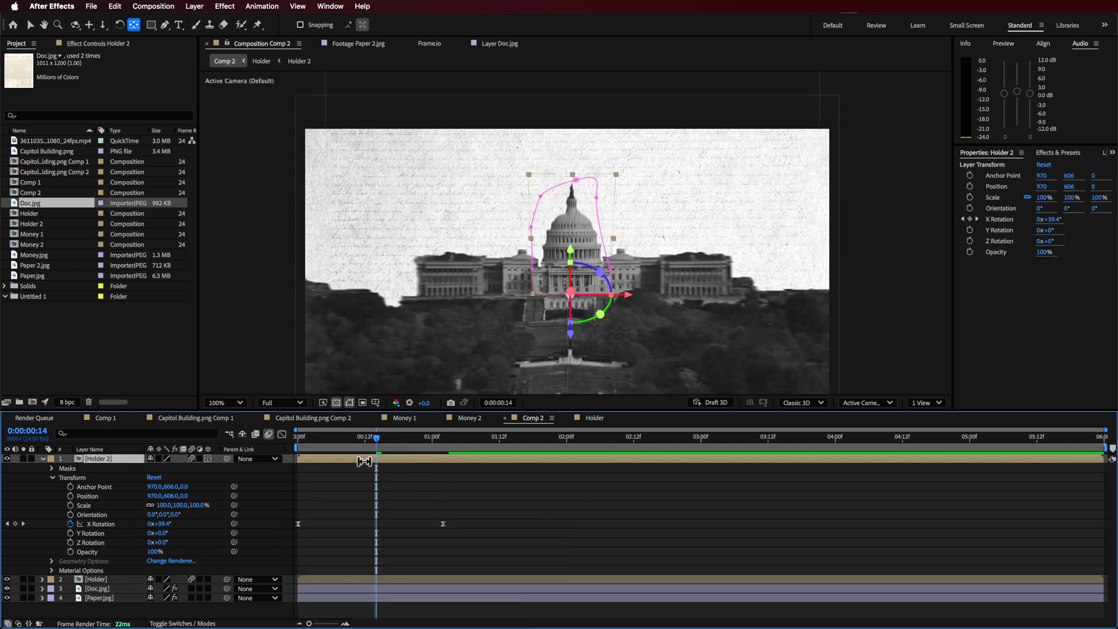
{"action": "key", "text": "v"}
{"action": "left_click_drag", "start_coordinate": [347, 464], "coordinate": [409, 464]}
{"action": "left_click_drag", "start_coordinate": [349, 441], "coordinate": [540, 517]}
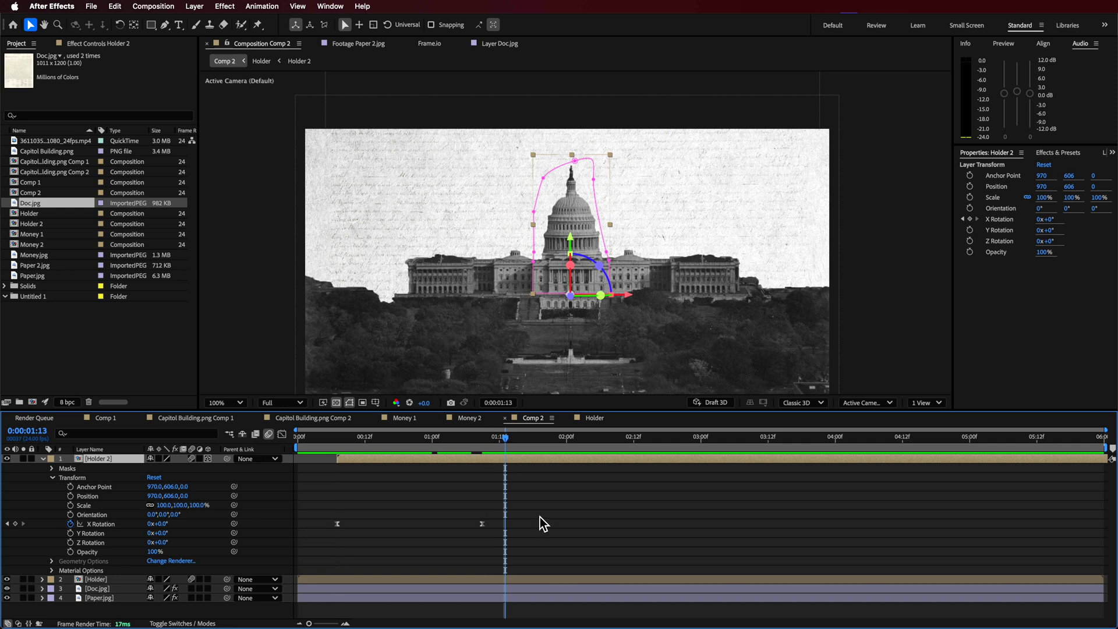
Scale the Holder 2 dome up to 117.8% and lower its position to 970, 634 over the building
{"action": "left_click", "coordinate": [523, 474]}
{"action": "left_click", "coordinate": [601, 271]}
{"action": "left_click_drag", "start_coordinate": [614, 224], "coordinate": [578, 206]}
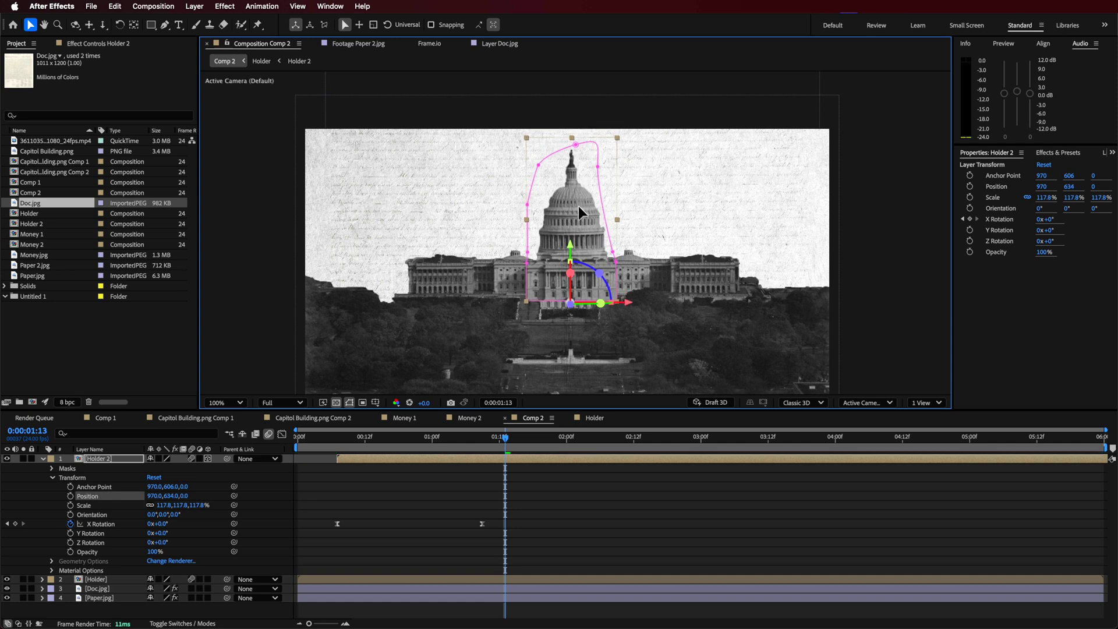
Shorten the dome's rise by moving its final X Rotation keyframe to about 0:00:01:01, and preview the timing
{"action": "left_click_drag", "start_coordinate": [481, 524], "coordinate": [433, 524]}
{"action": "left_click", "coordinate": [326, 438]}
{"action": "key", "text": "k"}
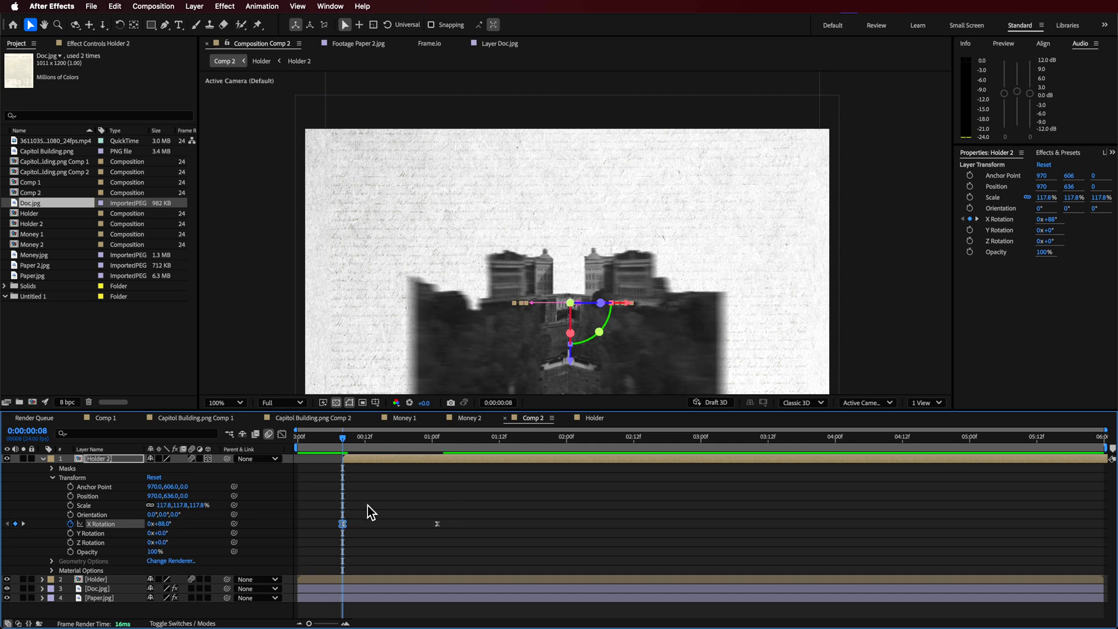
{"action": "left_click", "coordinate": [361, 511]}
{"action": "left_click_drag", "start_coordinate": [348, 442], "coordinate": [425, 484]}
{"action": "key", "text": "space"}
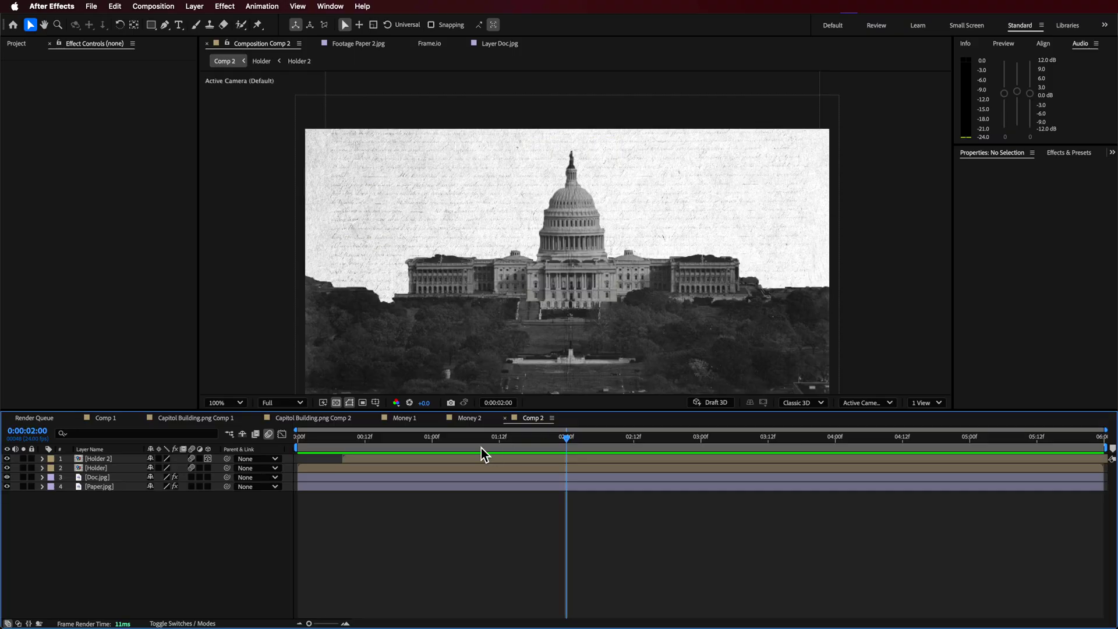
Compare the Comp 2 reveal with the finished Tax System animation in Comp 1, scrubbing to 0:00:05:17
{"action": "left_click", "coordinate": [377, 440]}
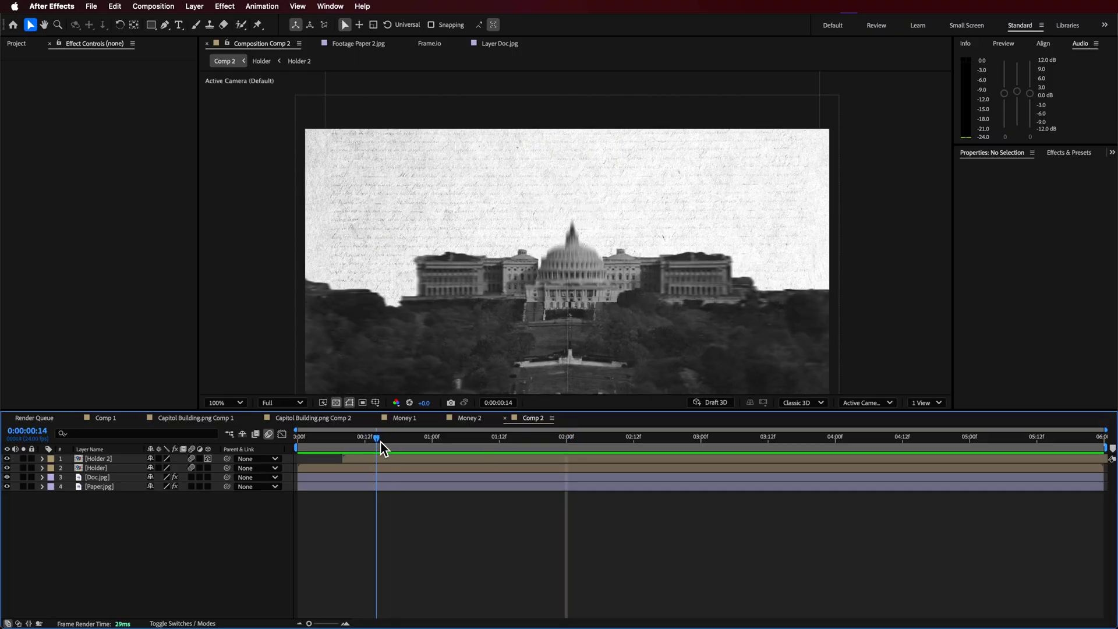
{"action": "left_click", "coordinate": [117, 460]}
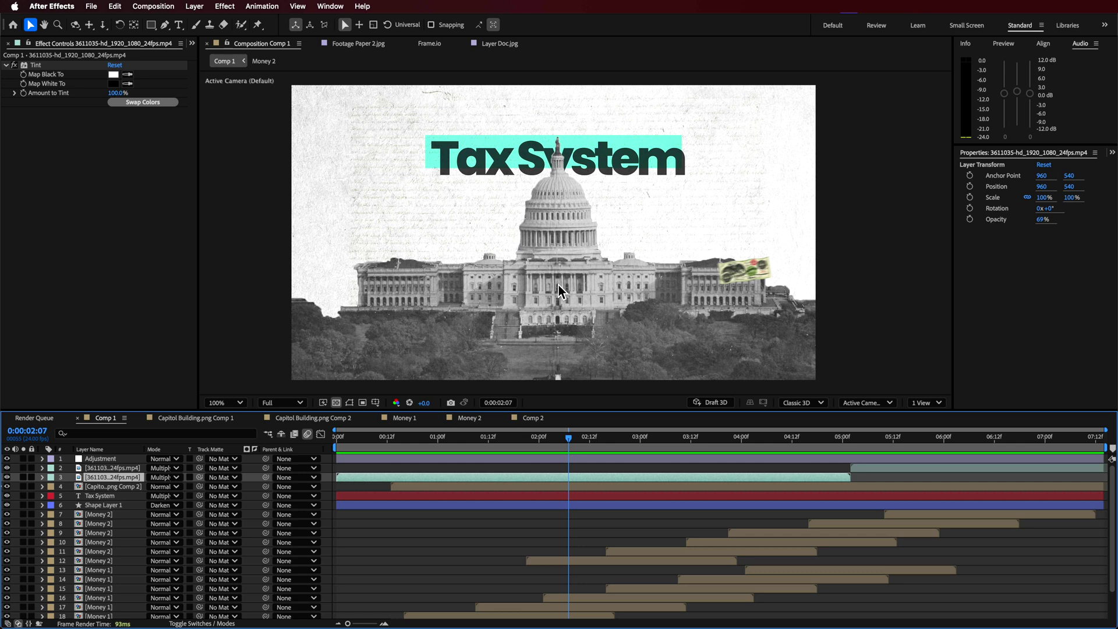
{"action": "left_click_drag", "start_coordinate": [398, 445], "coordinate": [915, 455]}
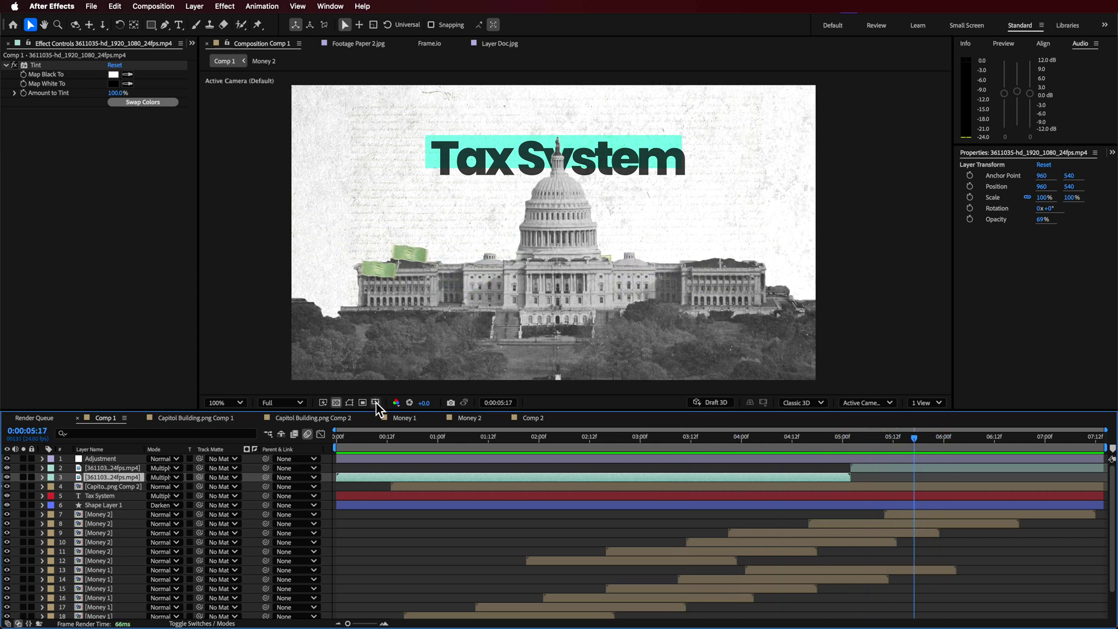
{"action": "left_click", "coordinate": [533, 418]}
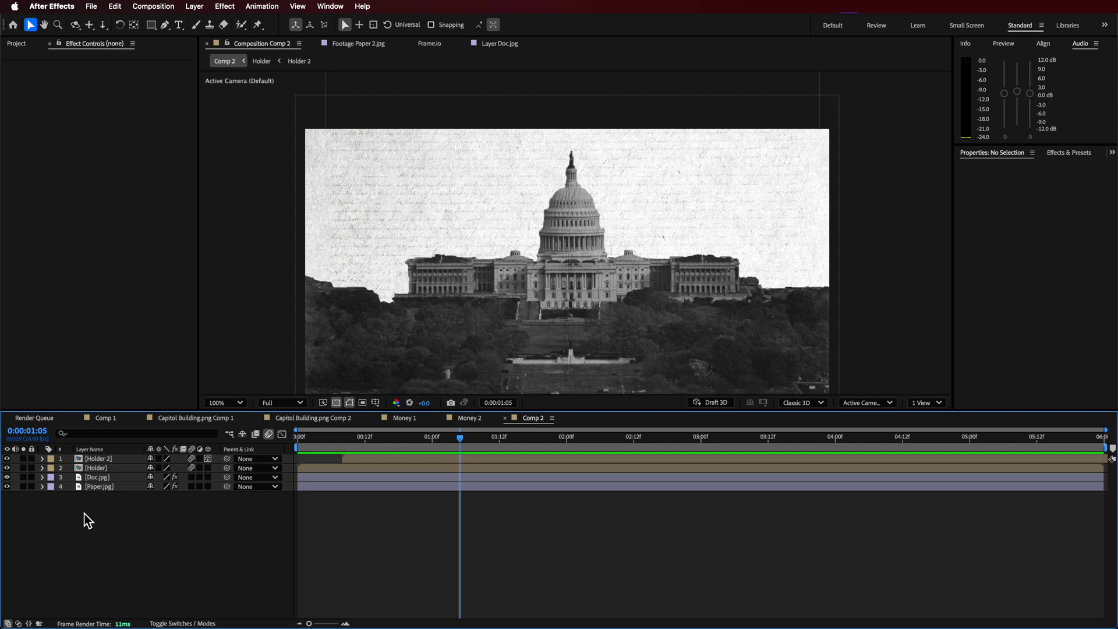
{"action": "left_click", "coordinate": [16, 43]}
{"action": "right_click", "coordinate": [55, 319]}
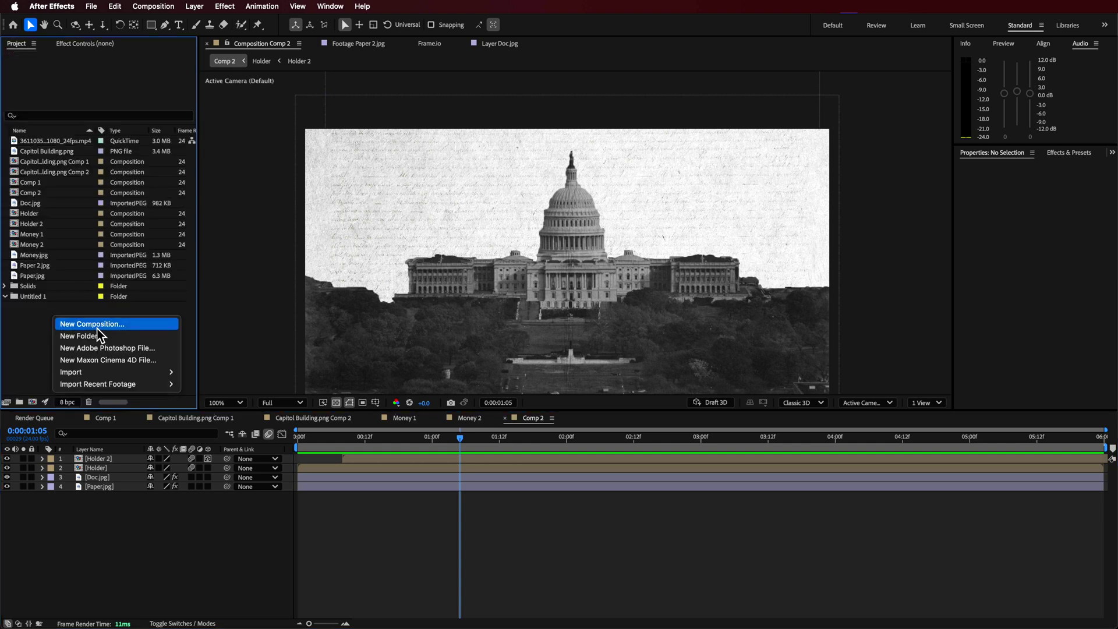
{"action": "left_click", "coordinate": [179, 534]}
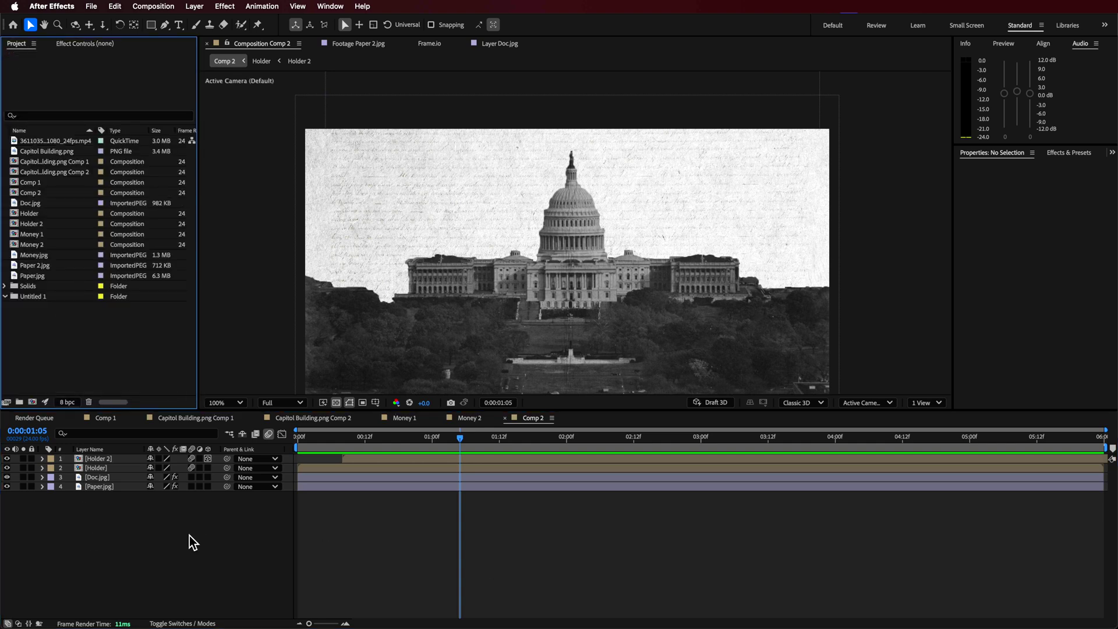
{"action": "left_click", "coordinate": [568, 509]}
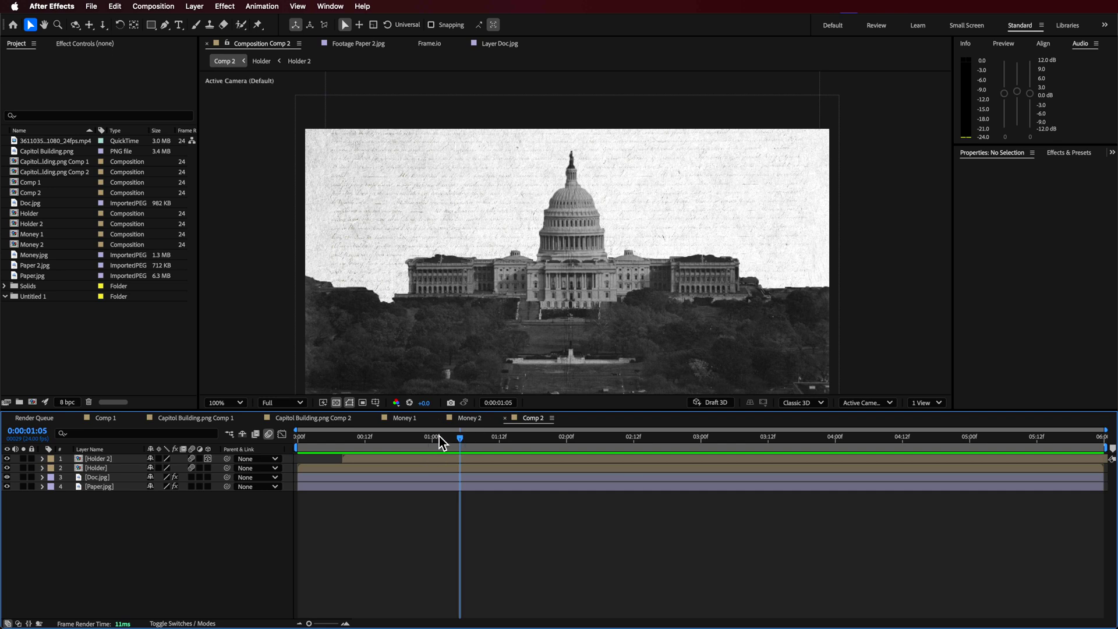
Examine how the banknote moves in the Money 1 and Money 2 compositions by scrubbing through them
{"action": "left_click", "coordinate": [405, 418]}
{"action": "left_click_drag", "start_coordinate": [390, 437], "coordinate": [350, 487]}
{"action": "key", "text": "minus"}
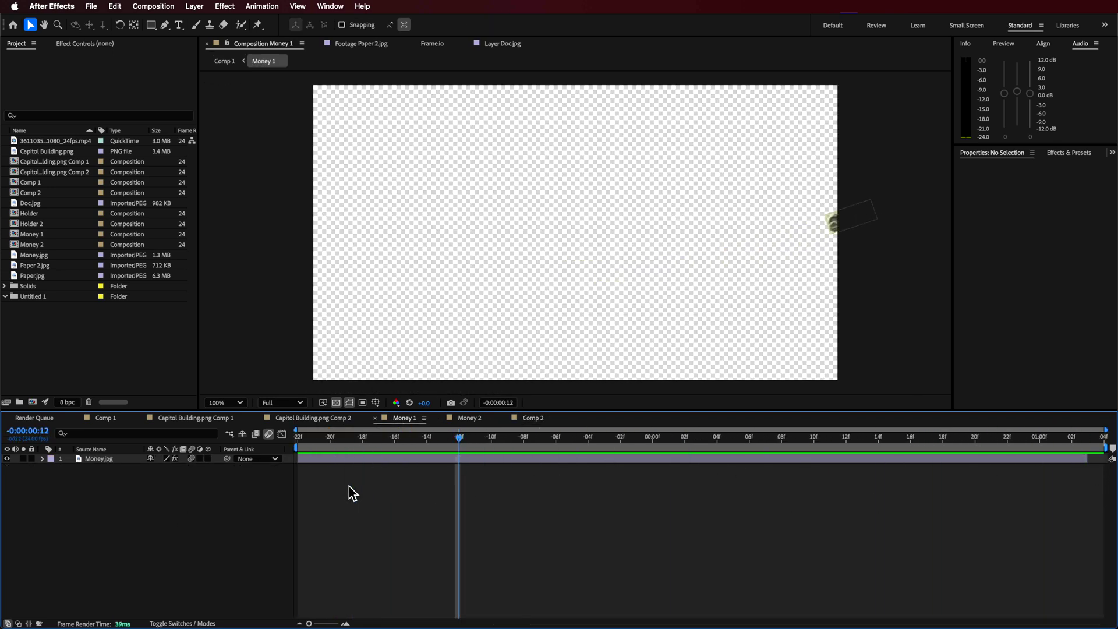
{"action": "left_click", "coordinate": [469, 418]}
{"action": "left_click_drag", "start_coordinate": [407, 449], "coordinate": [298, 460]}
{"action": "left_click", "coordinate": [414, 419]}
{"action": "left_click_drag", "start_coordinate": [368, 441], "coordinate": [442, 438]}
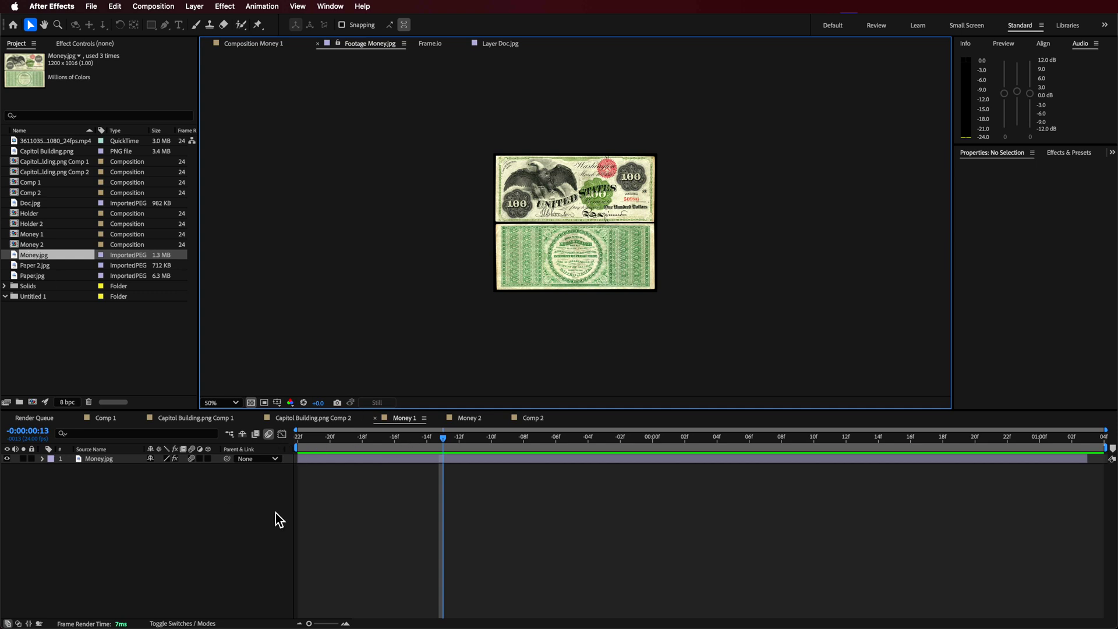
Examine the banknote's Mask 1 in Money 1 at 0:00:00:22, switching its mode to None and back to Add
{"action": "left_click", "coordinate": [104, 460]}
{"action": "left_click_drag", "start_coordinate": [438, 436], "coordinate": [1011, 437]}
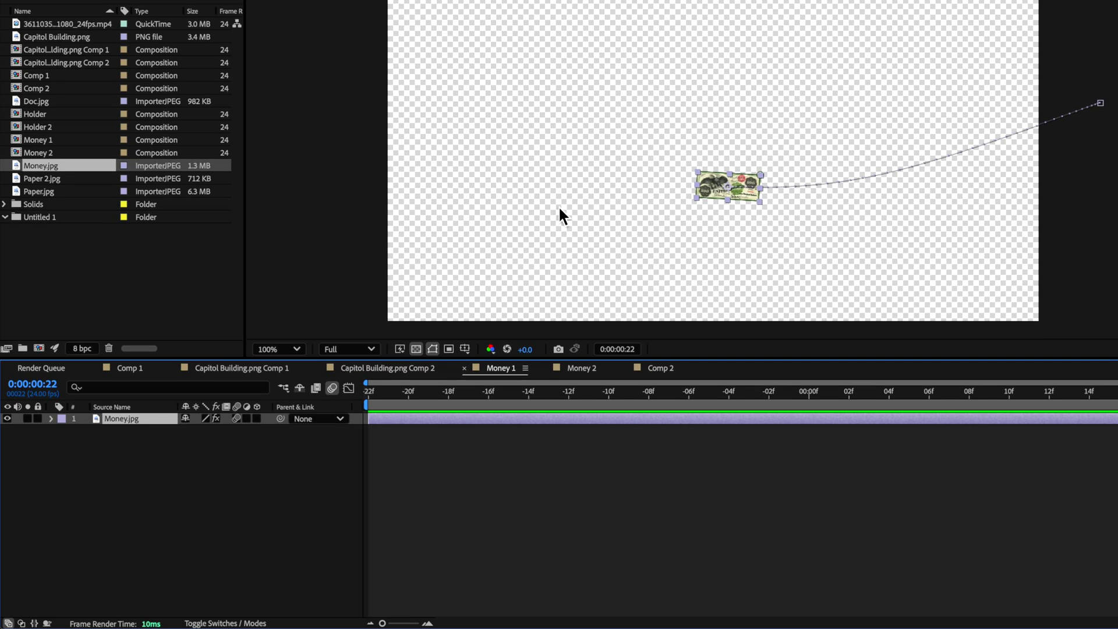
{"action": "scroll", "coordinate": [767, 191], "scroll_direction": "up", "scroll_amount": 2}
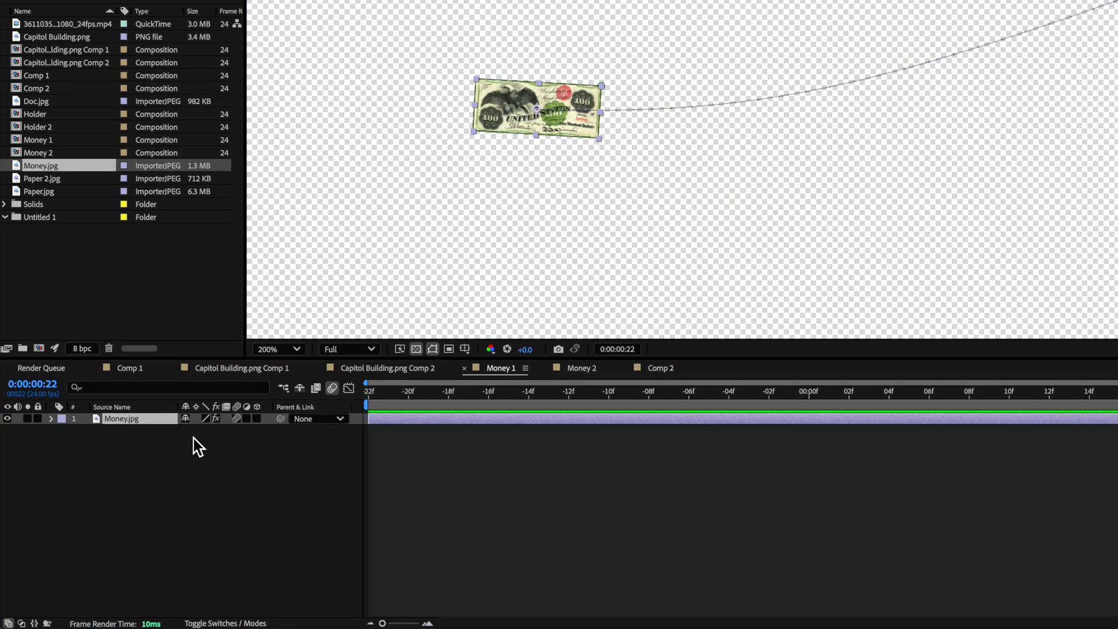
{"action": "left_click", "coordinate": [51, 419]}
{"action": "left_click", "coordinate": [64, 430]}
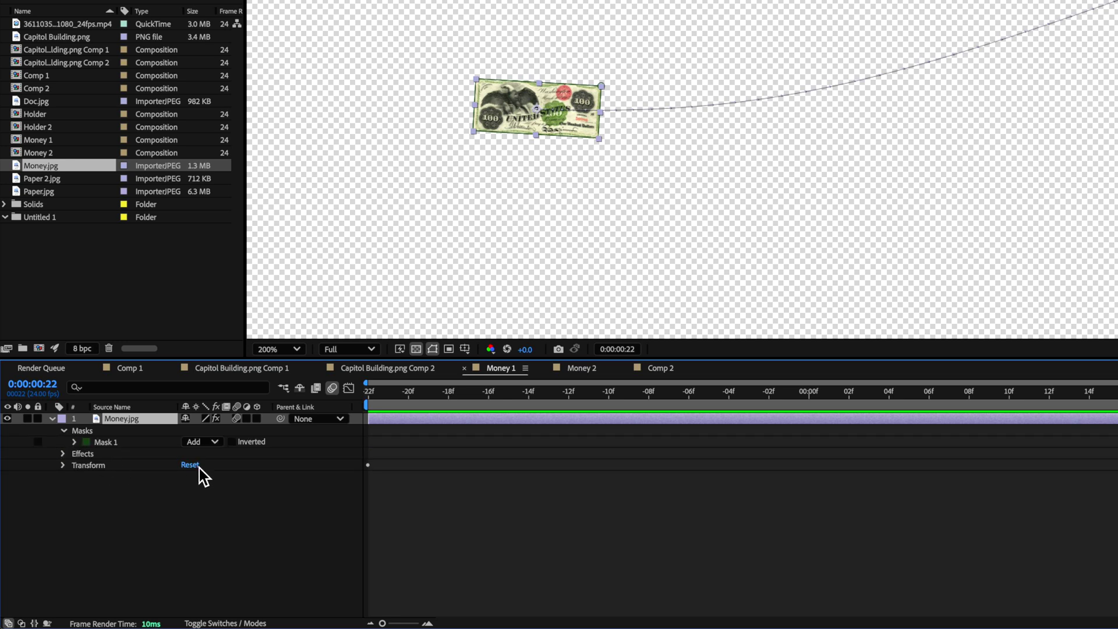
{"action": "left_click", "coordinate": [74, 442]}
{"action": "left_click", "coordinate": [203, 444]}
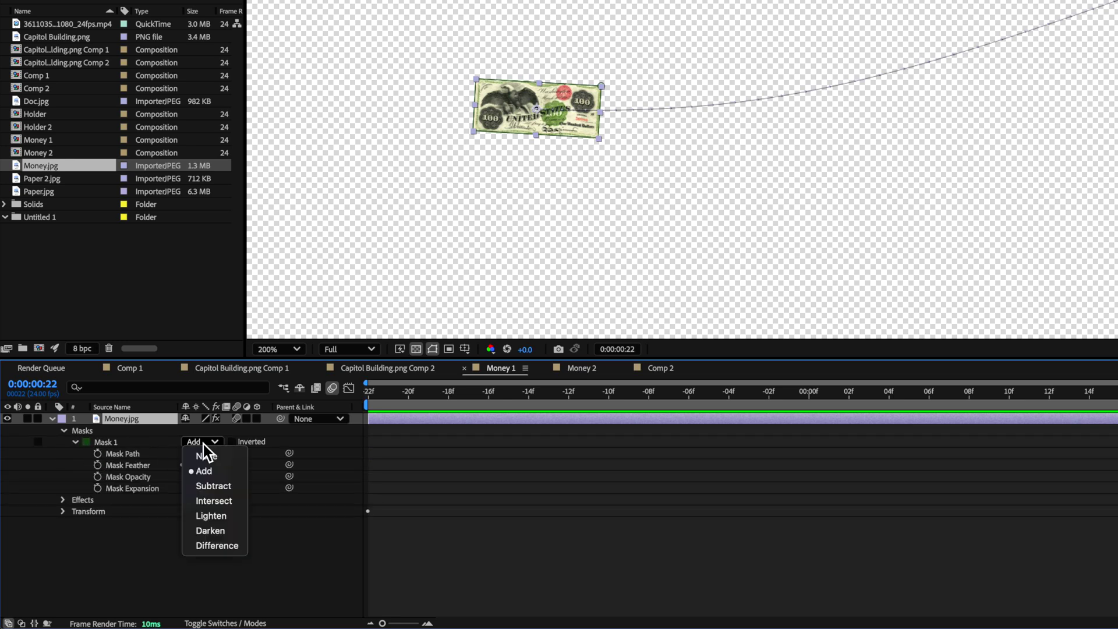
{"action": "left_click", "coordinate": [207, 458]}
{"action": "left_click", "coordinate": [205, 444]}
{"action": "left_click", "coordinate": [204, 471]}
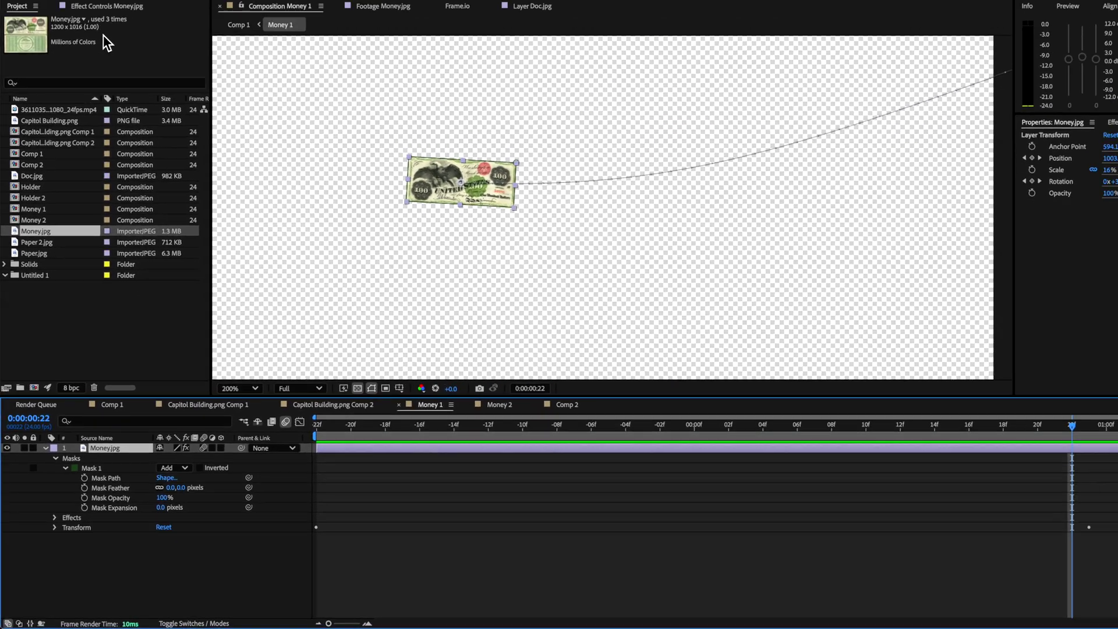
Turn off the banknote's Wave Warp effect and scrub to 0:00:01:01 to view its movement without the ripple
{"action": "left_click", "coordinate": [96, 43]}
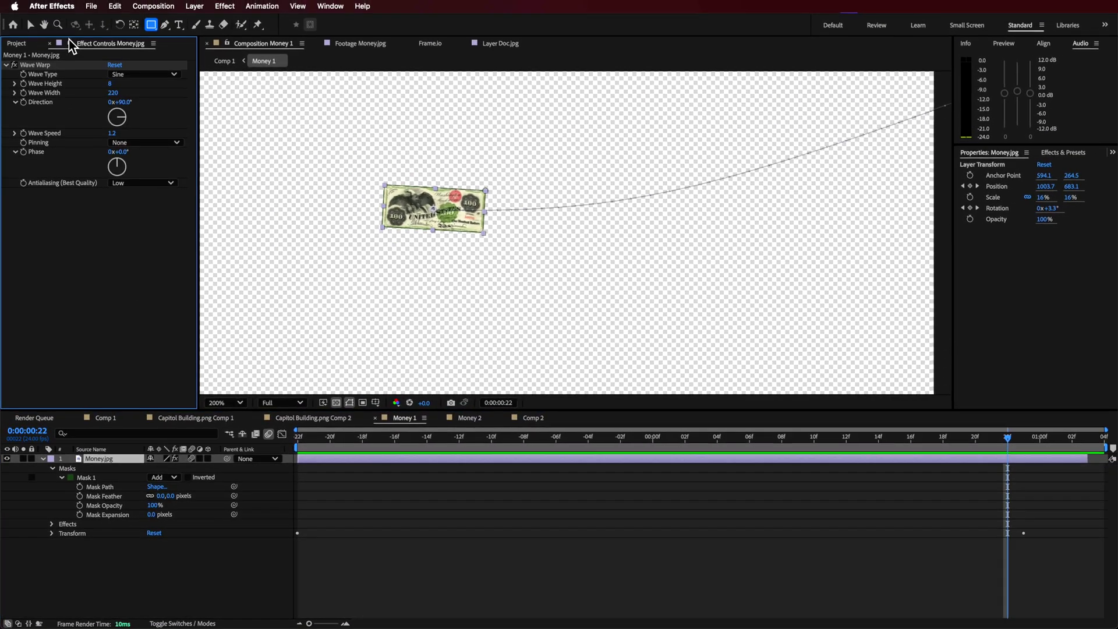
{"action": "left_click", "coordinate": [14, 65]}
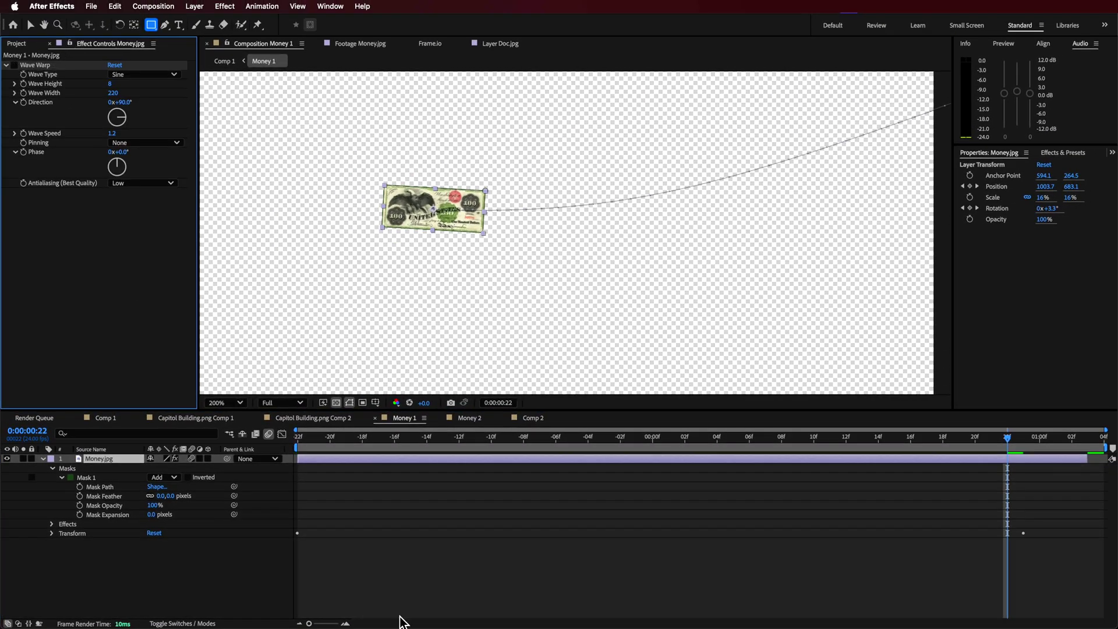
{"action": "left_click", "coordinate": [384, 484]}
{"action": "key", "text": "v"}
{"action": "left_click_drag", "start_coordinate": [351, 436], "coordinate": [1057, 490]}
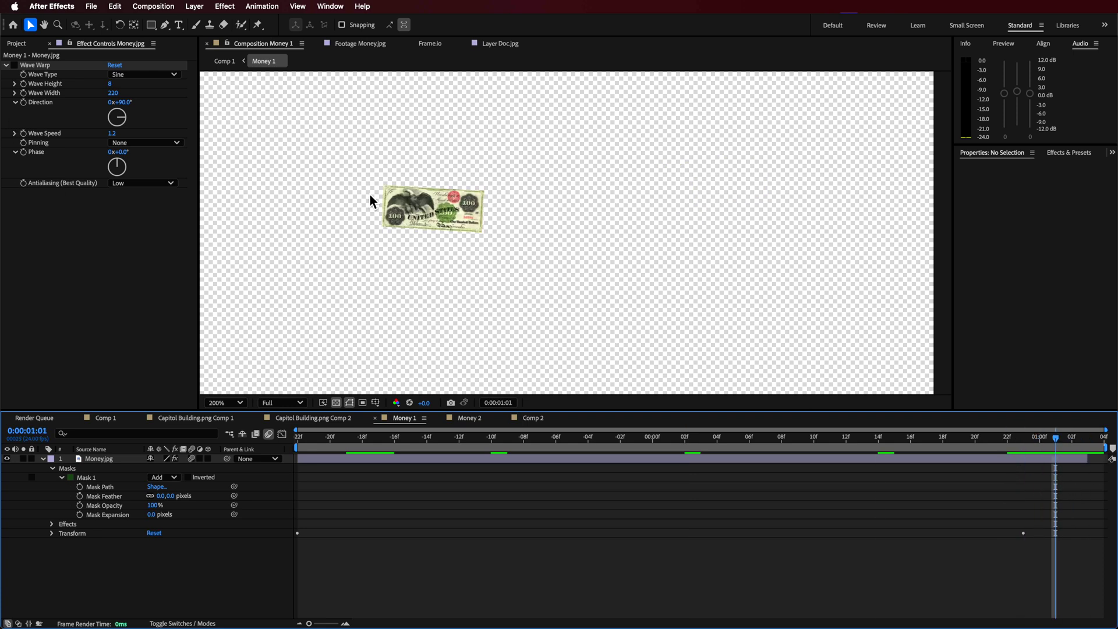
Search the available commands for the Wave Warp effect with the Money.jpg layer selected
{"action": "left_click", "coordinate": [95, 275]}
{"action": "left_click", "coordinate": [97, 460]}
{"action": "left_click", "coordinate": [42, 460]}
{"action": "left_click", "coordinate": [362, 6]}
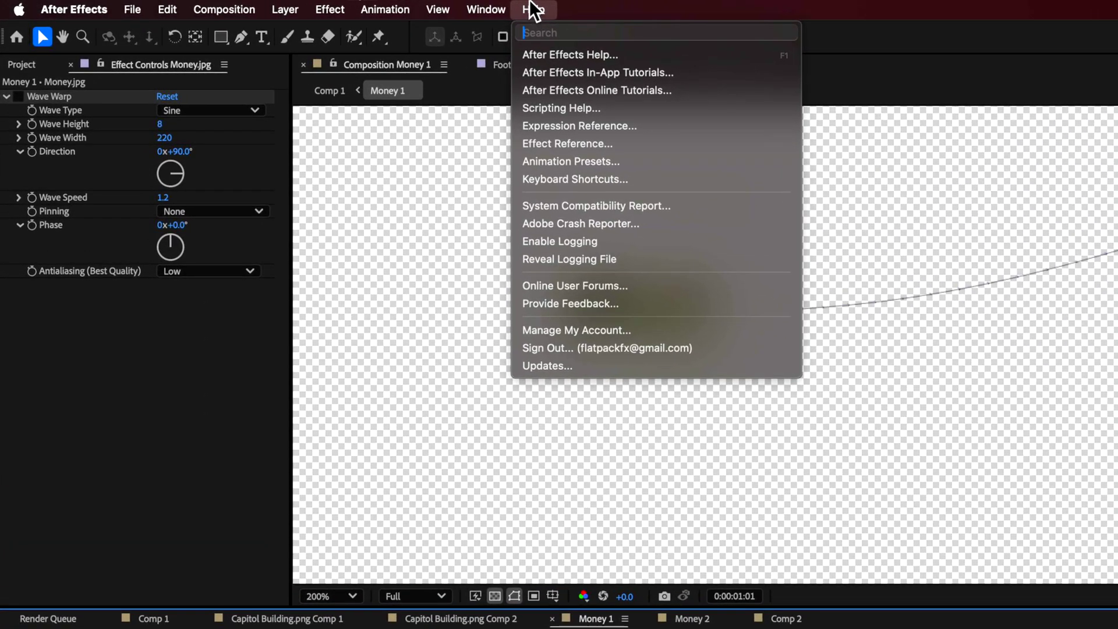
{"action": "type", "text": "wa"}
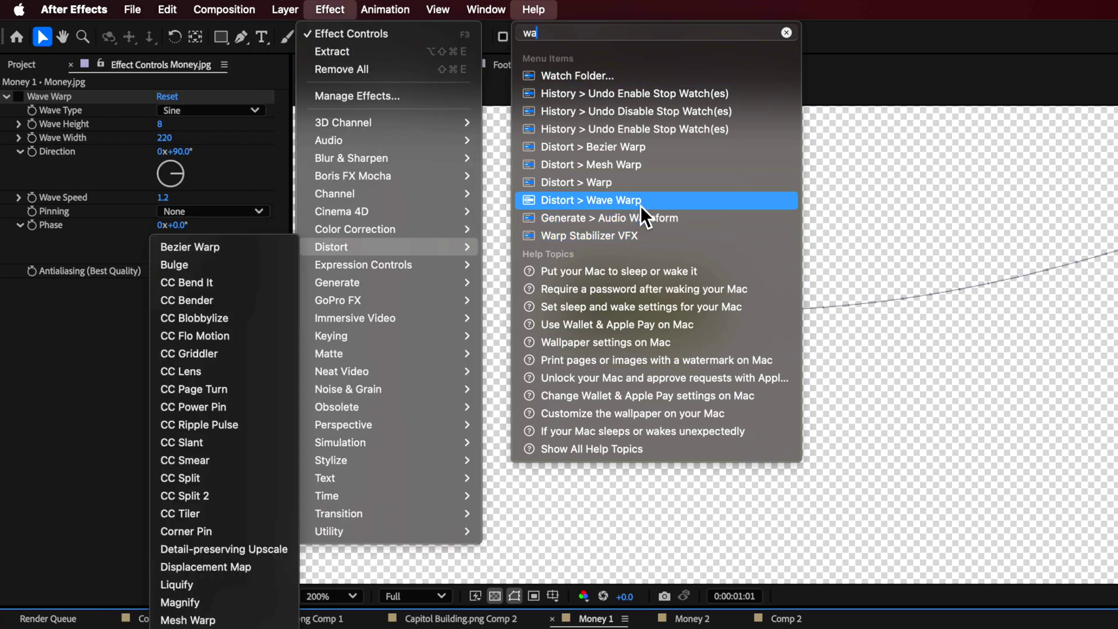
{"action": "key", "text": "Escape"}
Turn the banknote's Wave Warp effect back on, check the wave type options, and preview the flight
{"action": "left_click", "coordinate": [19, 95]}
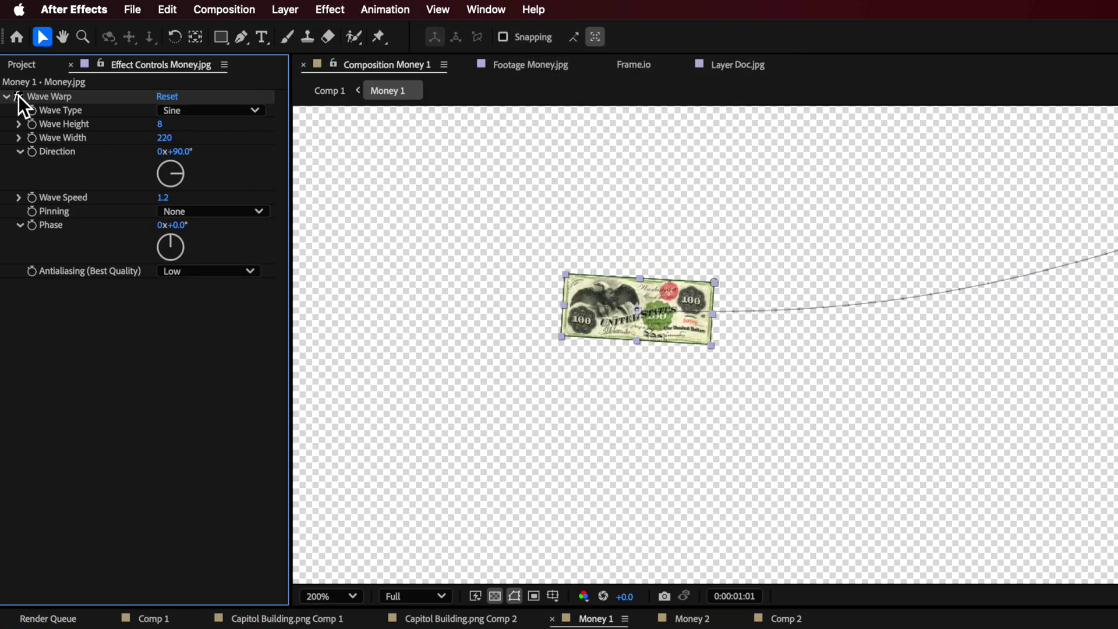
{"action": "left_click", "coordinate": [205, 110]}
{"action": "key", "text": "Escape"}
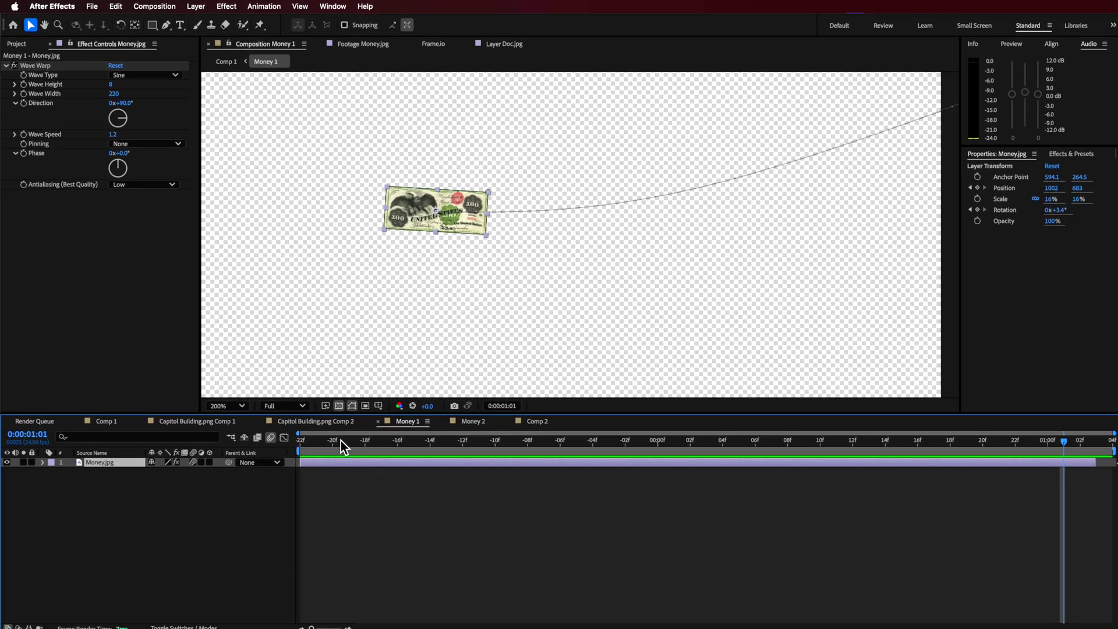
{"action": "left_click_drag", "start_coordinate": [341, 441], "coordinate": [302, 446]}
{"action": "key", "text": "space"}
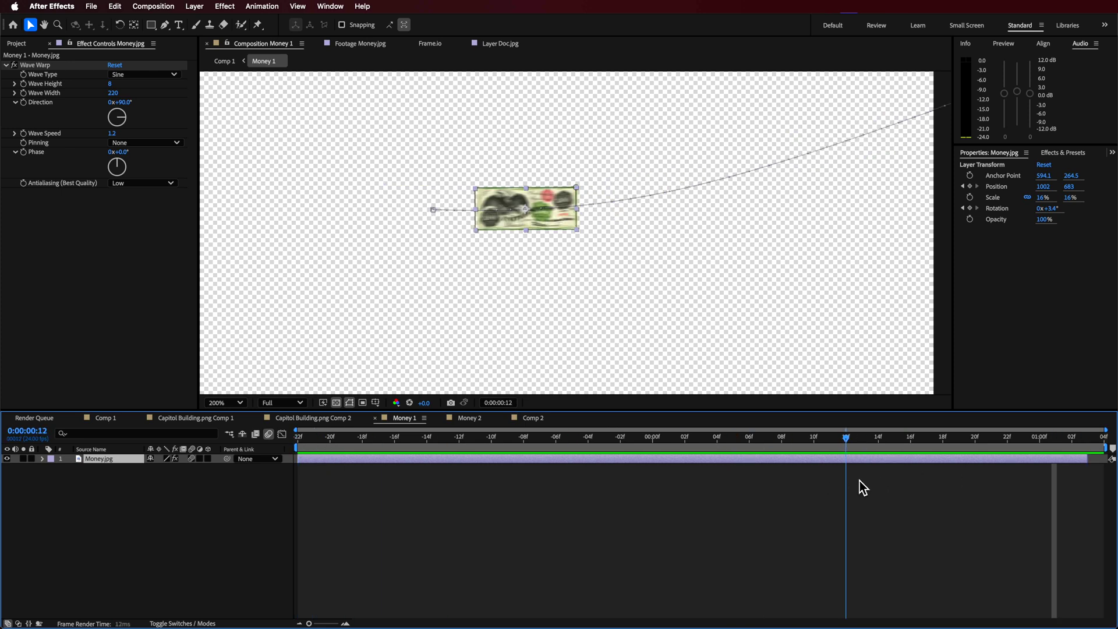
Duplicate the Money.jpg layer and hide the original so only the copy plays in the preview
{"action": "left_click", "coordinate": [478, 201]}
{"action": "key", "text": "super+d"}
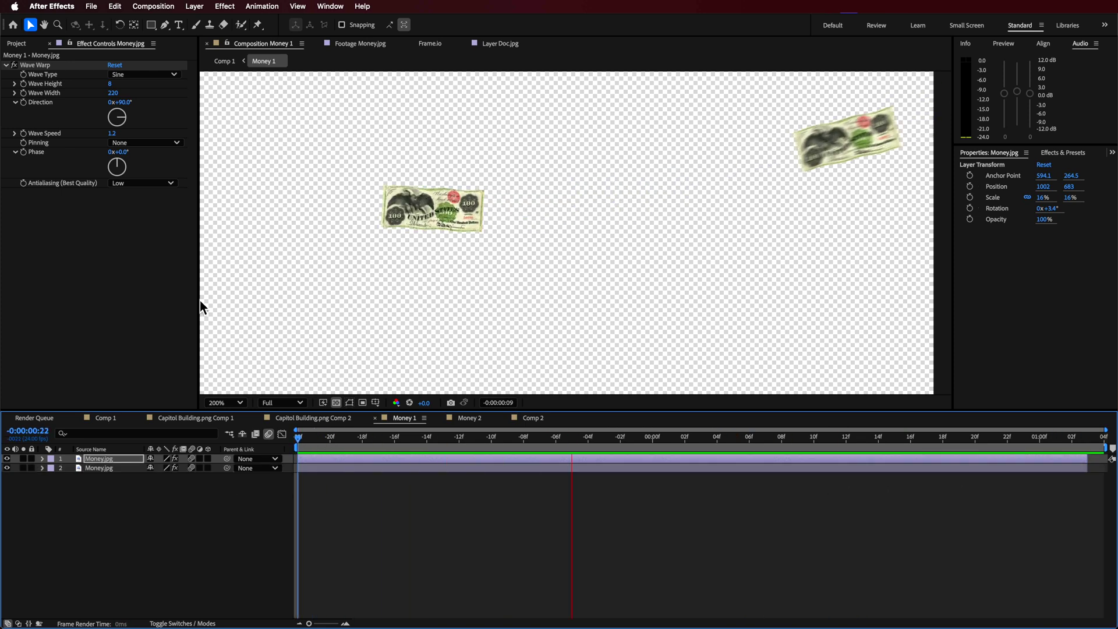
{"action": "left_click", "coordinate": [7, 467]}
{"action": "left_click_drag", "start_coordinate": [355, 438], "coordinate": [845, 476]}
{"action": "key", "text": "space"}
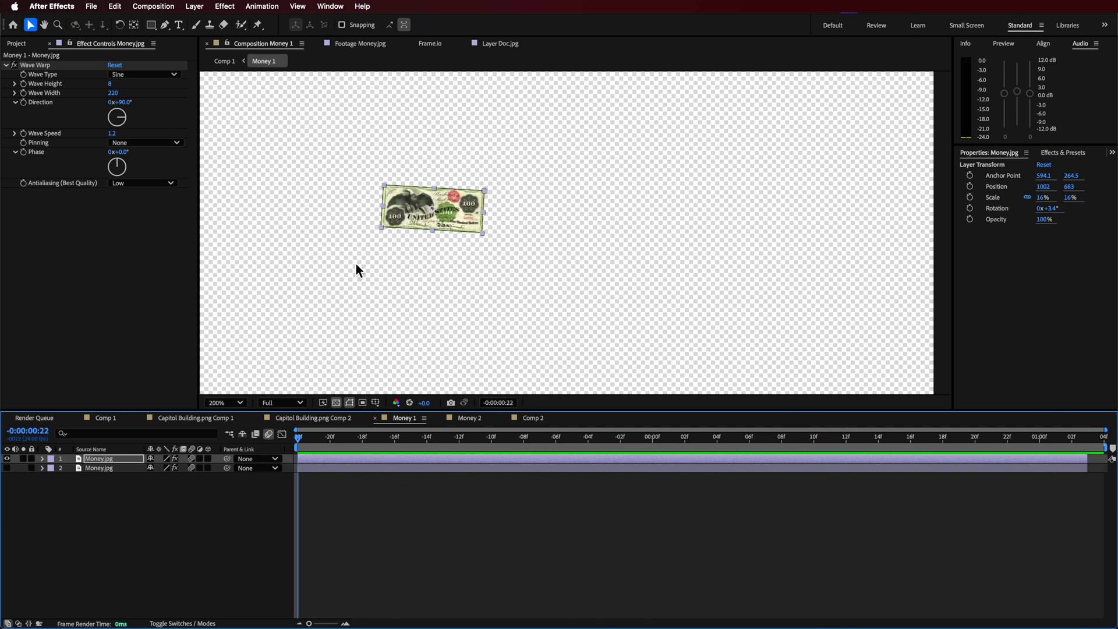
Keyframe the duplicate banknote's Position at -0:00:00:22 and move it to about 938, 653
{"action": "key", "text": "comma"}
{"action": "key", "text": "alt+shift+p"}
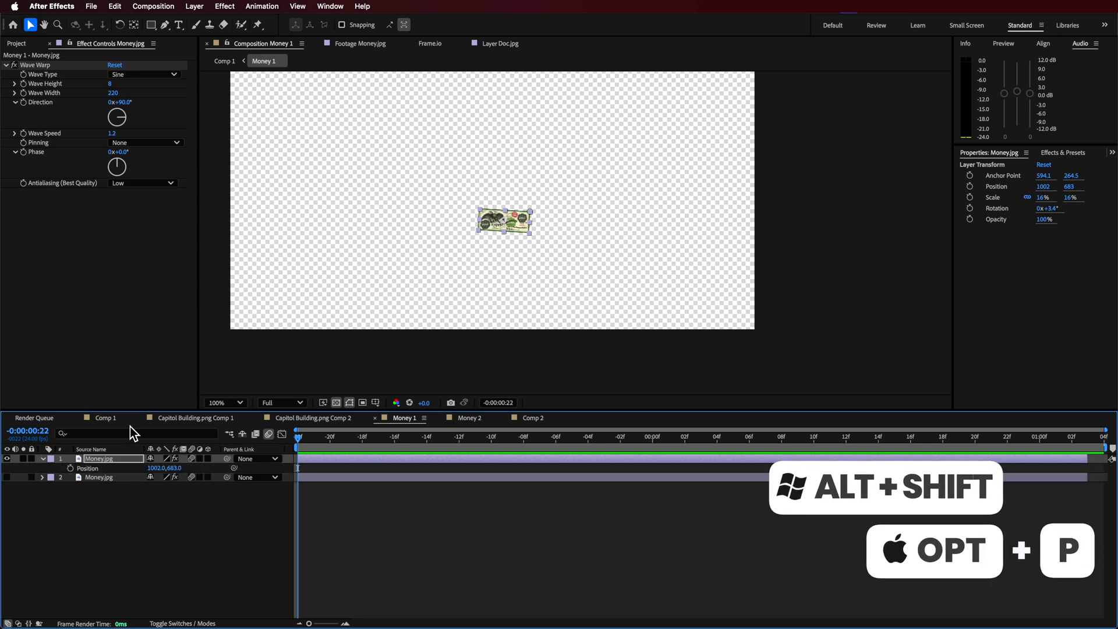
{"action": "key", "text": "alt+shift+p"}
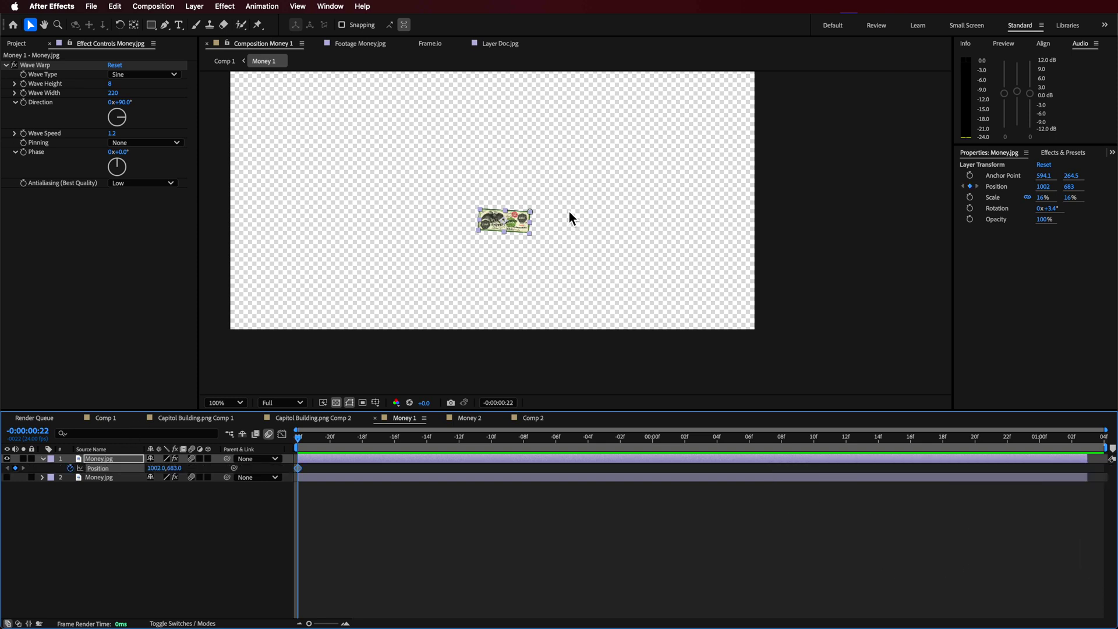
{"action": "left_click_drag", "start_coordinate": [508, 225], "coordinate": [488, 216]}
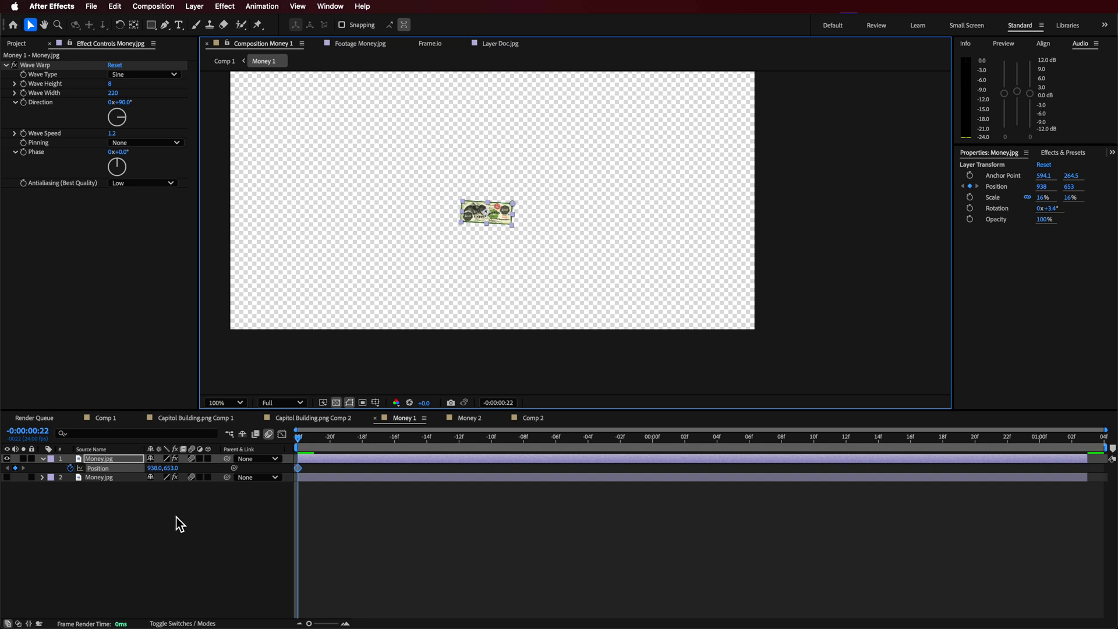
Keyframe the duplicate banknote's Rotation at the start of Money 1 and set it to 1.4°
{"action": "key", "text": "r"}
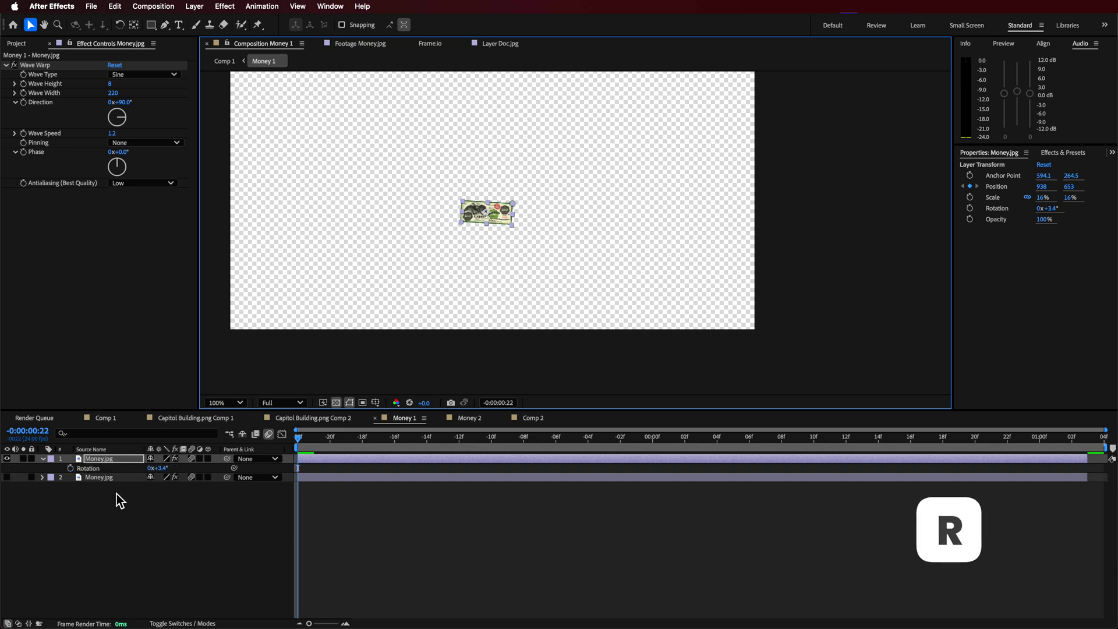
{"action": "left_click", "coordinate": [71, 468]}
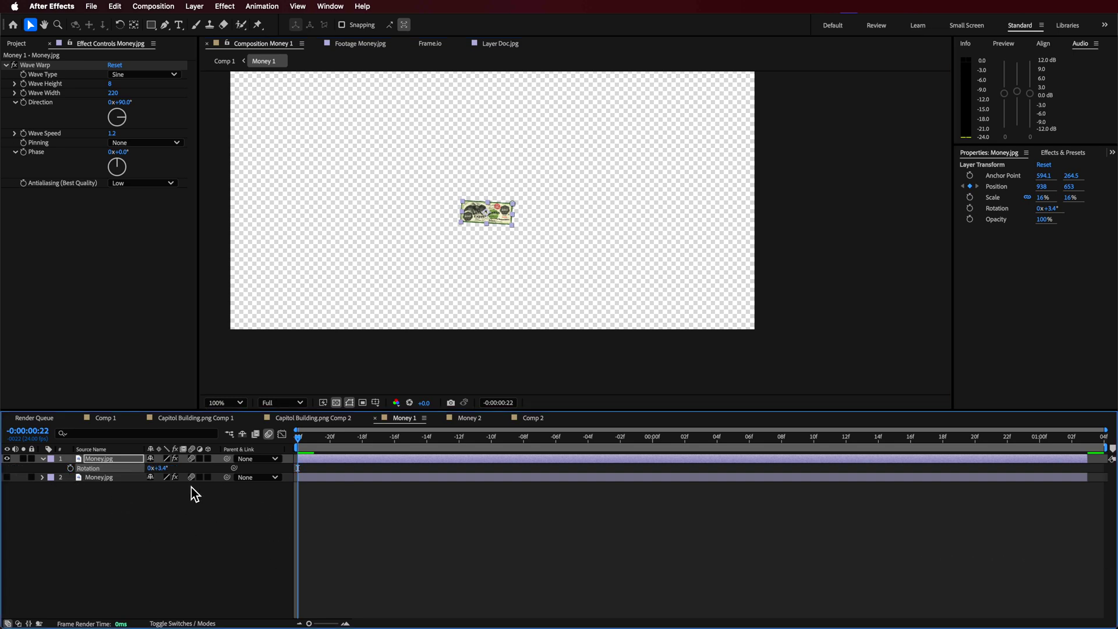
{"action": "left_click", "coordinate": [70, 468]}
{"action": "left_click_drag", "start_coordinate": [306, 441], "coordinate": [316, 446]}
{"action": "mouse_move", "coordinate": [162, 476]}
{"action": "left_mouse_down"}
{"action": "mouse_move", "coordinate": [175, 475]}
{"action": "mouse_move", "coordinate": [160, 472]}
{"action": "left_mouse_up"}
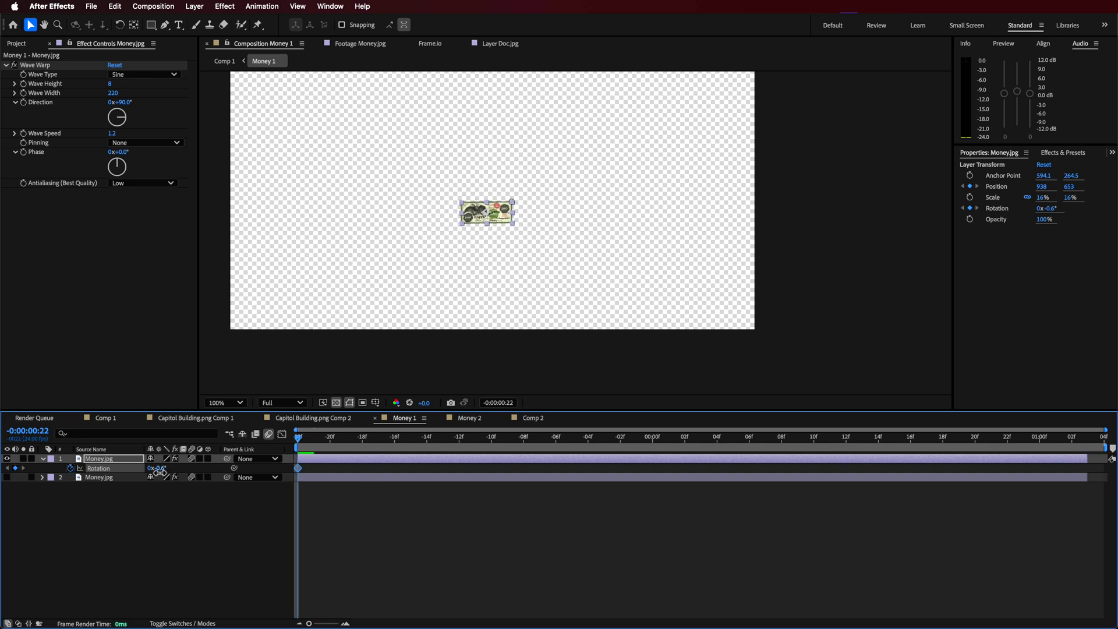
Add Position and Rotation keyframes to the duplicate banknote at 0:00:01:01 for its landing pose
{"action": "left_click_drag", "start_coordinate": [307, 444], "coordinate": [1056, 463]}
{"action": "key", "text": "u"}
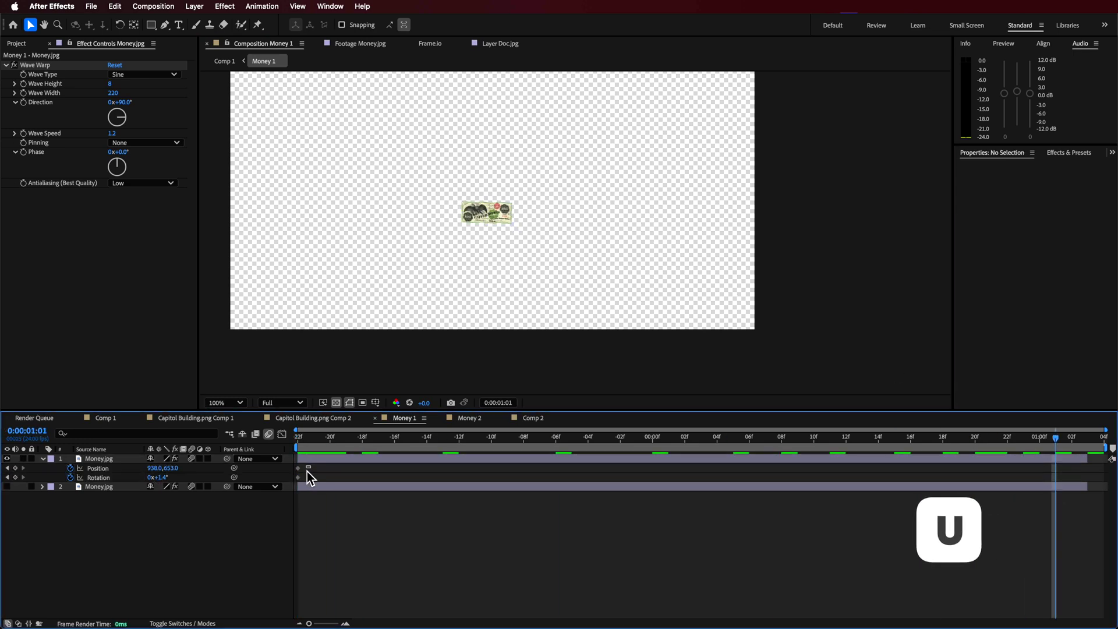
{"action": "left_click", "coordinate": [15, 468]}
{"action": "left_click", "coordinate": [15, 477]}
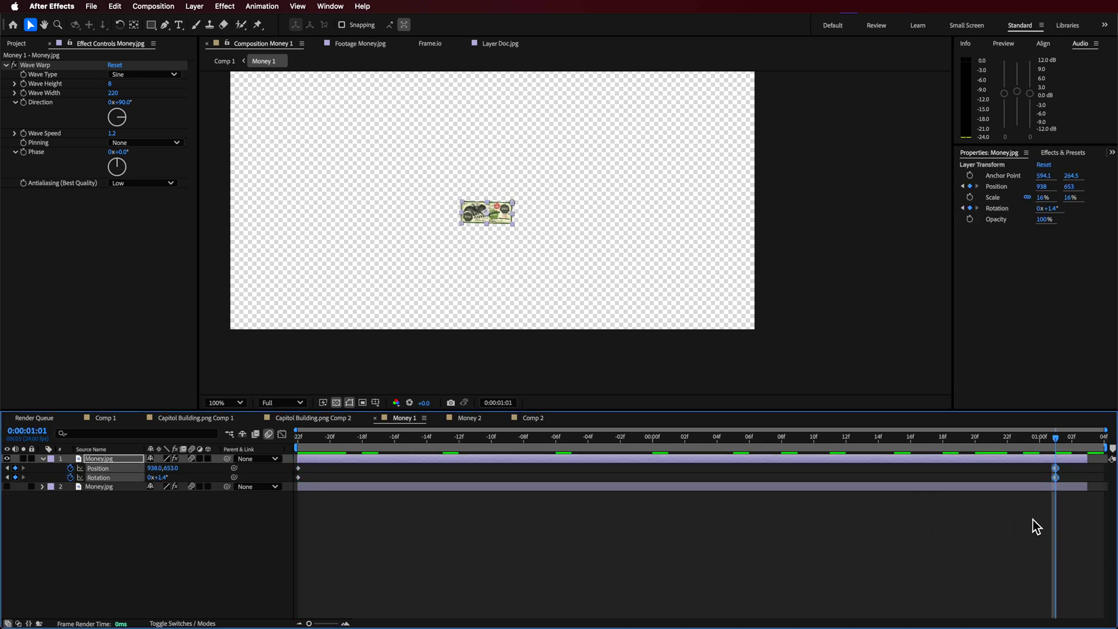
Move the duplicate banknote's starting position outside the frame to about 2106, 399 and apply Easy Ease to all its keyframes
{"action": "left_click_drag", "start_coordinate": [1061, 435], "coordinate": [255, 469]}
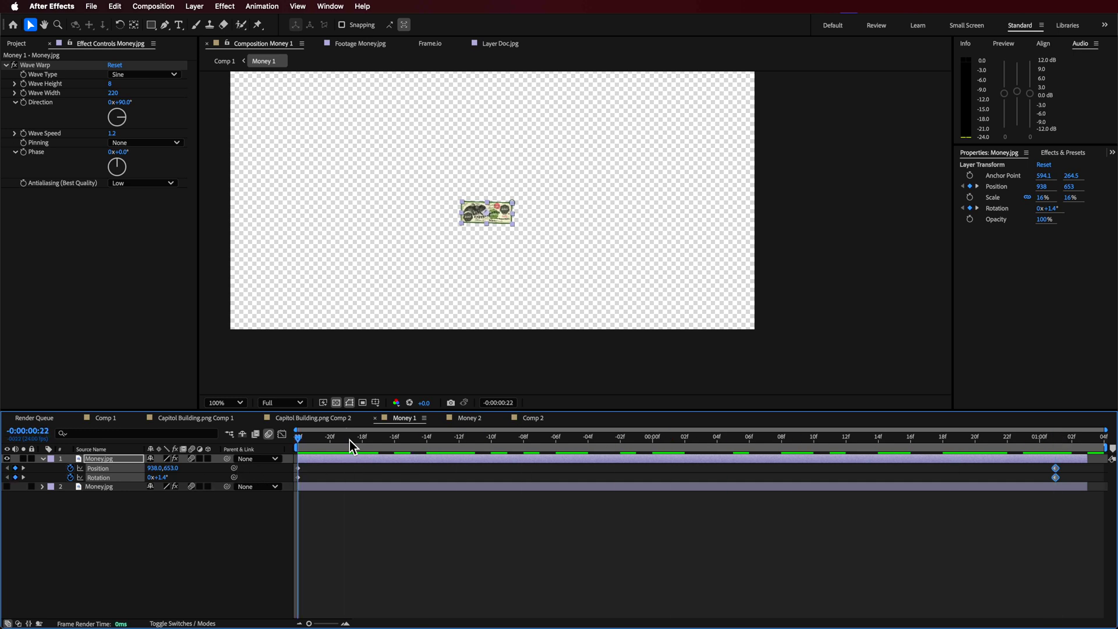
{"action": "left_click_drag", "start_coordinate": [499, 219], "coordinate": [817, 150]}
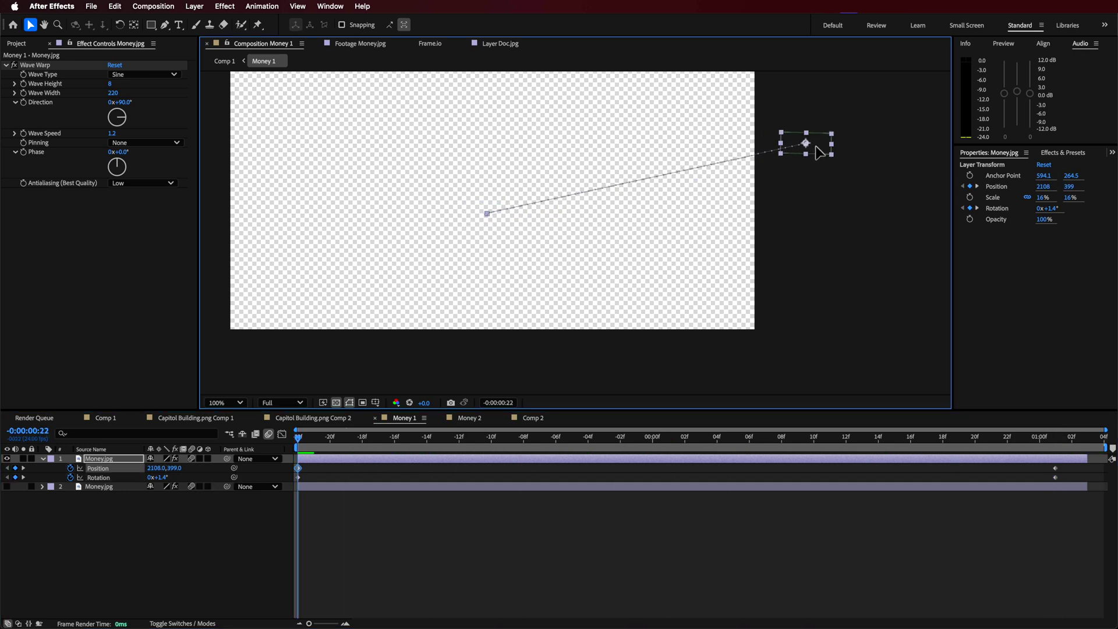
{"action": "left_click_drag", "start_coordinate": [1066, 481], "coordinate": [295, 493]}
{"action": "right_click", "coordinate": [298, 468]}
{"action": "mouse_move", "coordinate": [383, 619]}
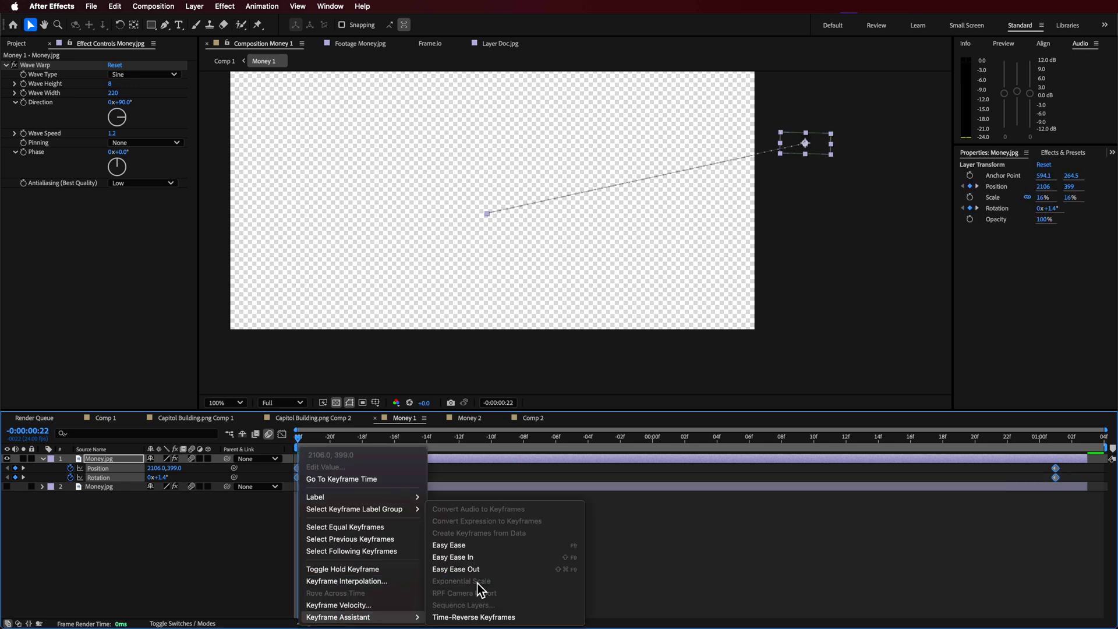
{"action": "left_click", "coordinate": [480, 546]}
Curve the duplicate banknote's motion path with the Convert Vertex tool, then set its starting rotation to -33.6° and preview
{"action": "key", "text": "g"}
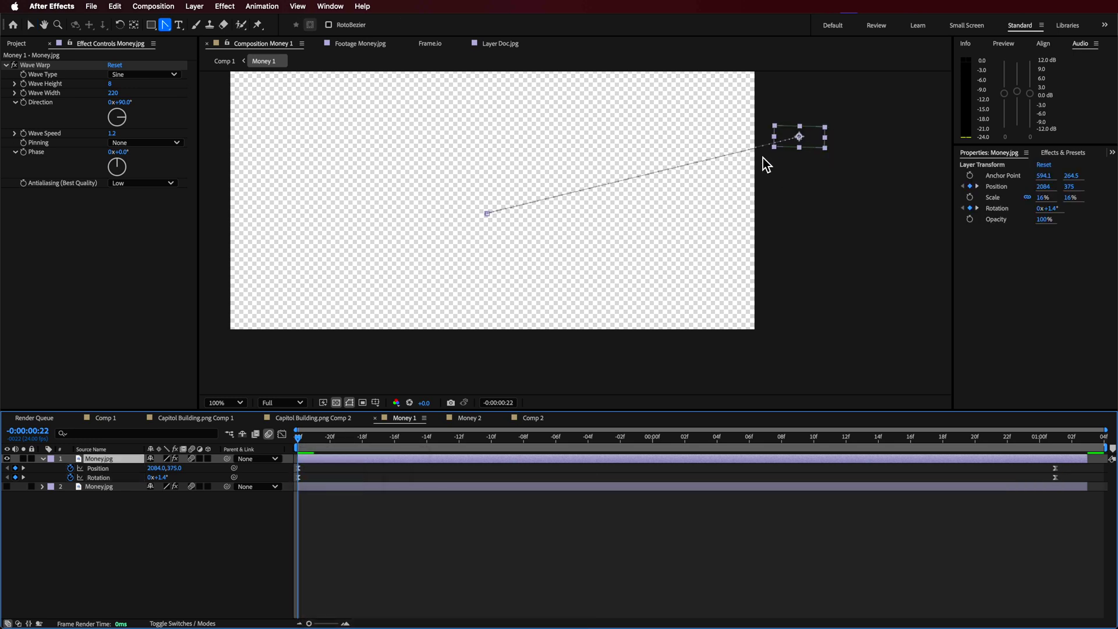
{"action": "left_click", "coordinate": [169, 25]}
{"action": "left_click", "coordinate": [192, 25]}
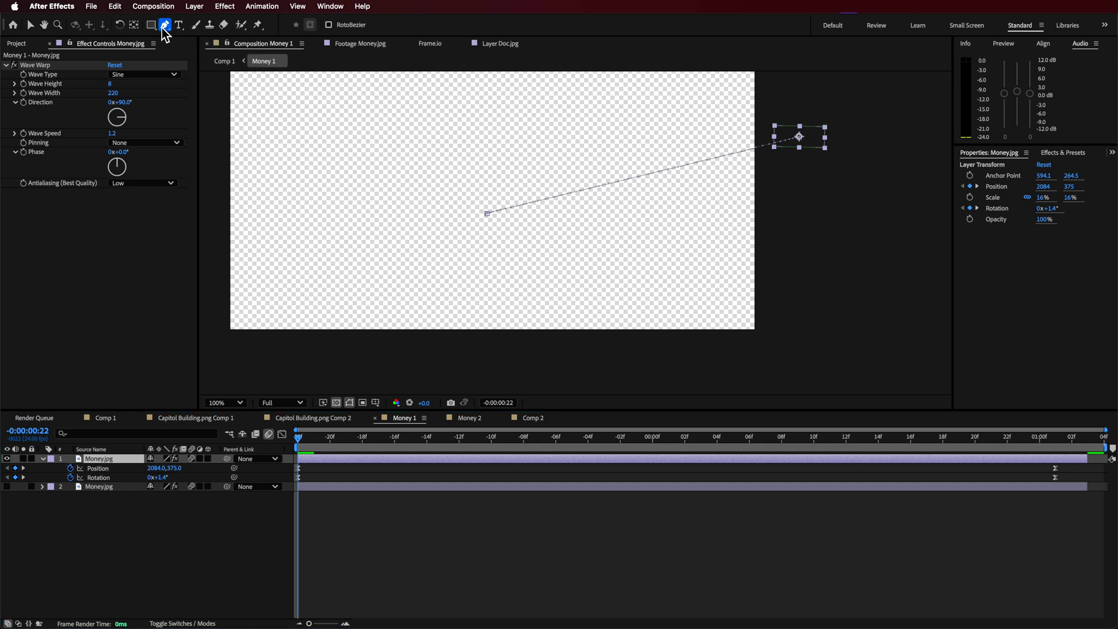
{"action": "left_click", "coordinate": [165, 25]}
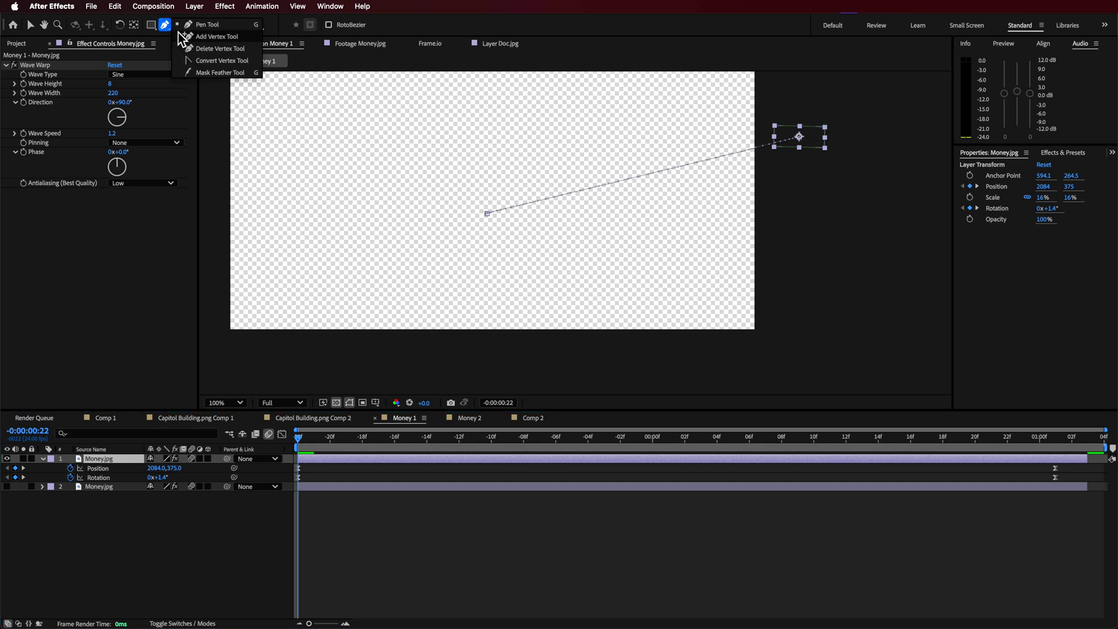
{"action": "left_click", "coordinate": [215, 63]}
{"action": "left_click_drag", "start_coordinate": [800, 137], "coordinate": [612, 232]}
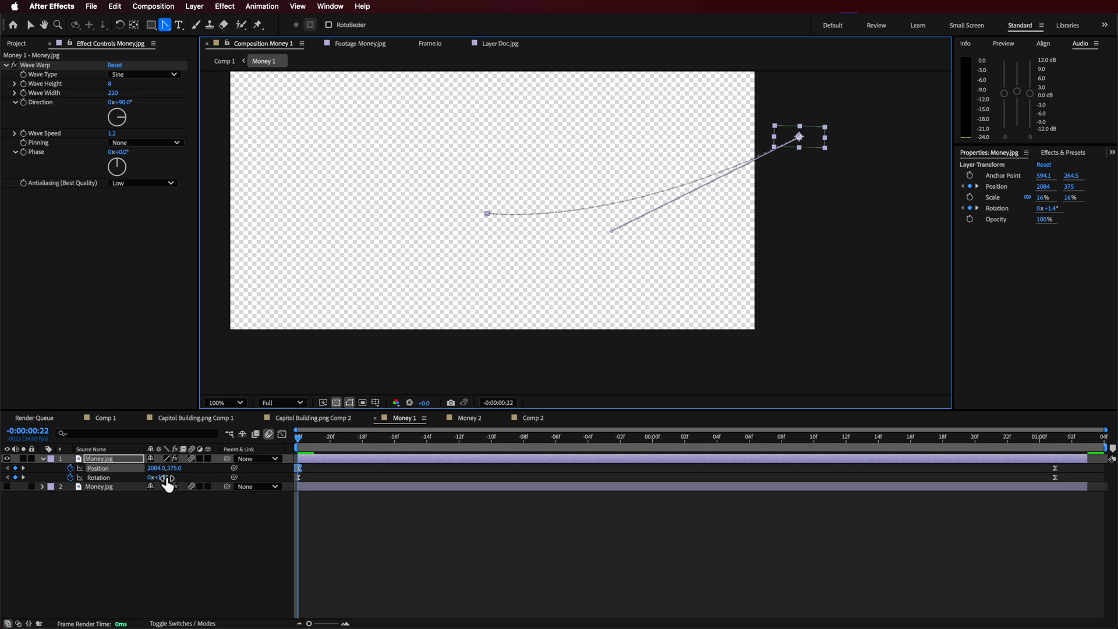
{"action": "left_click_drag", "start_coordinate": [168, 483], "coordinate": [148, 480]}
{"action": "key", "text": "space"}
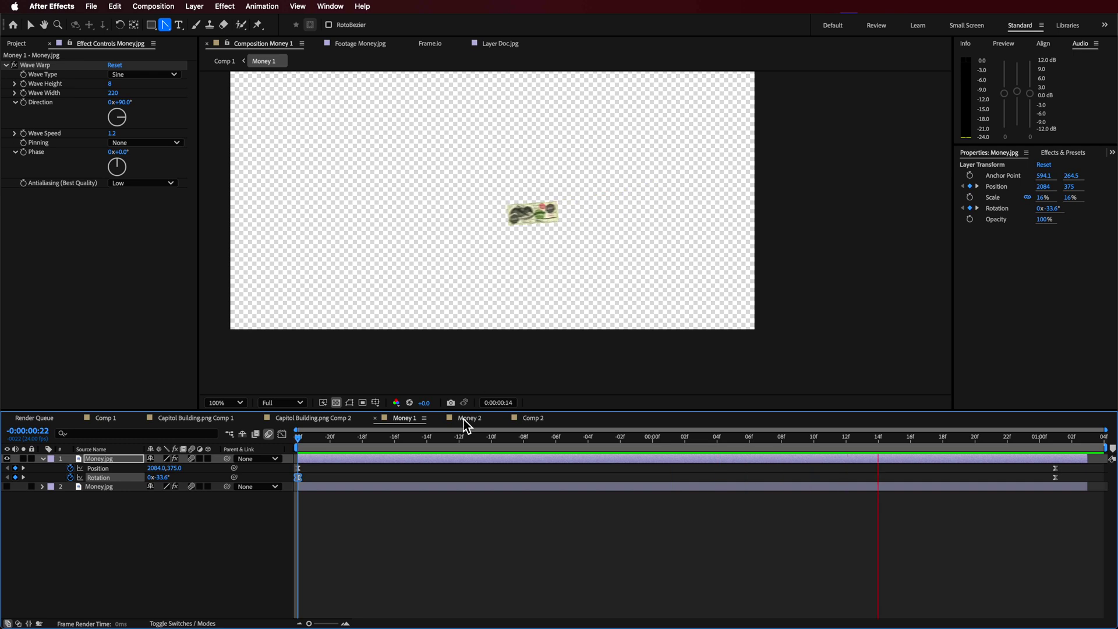
Delete the duplicate banknote layer and show the original Money.jpg layer again
{"action": "key", "text": "Delete"}
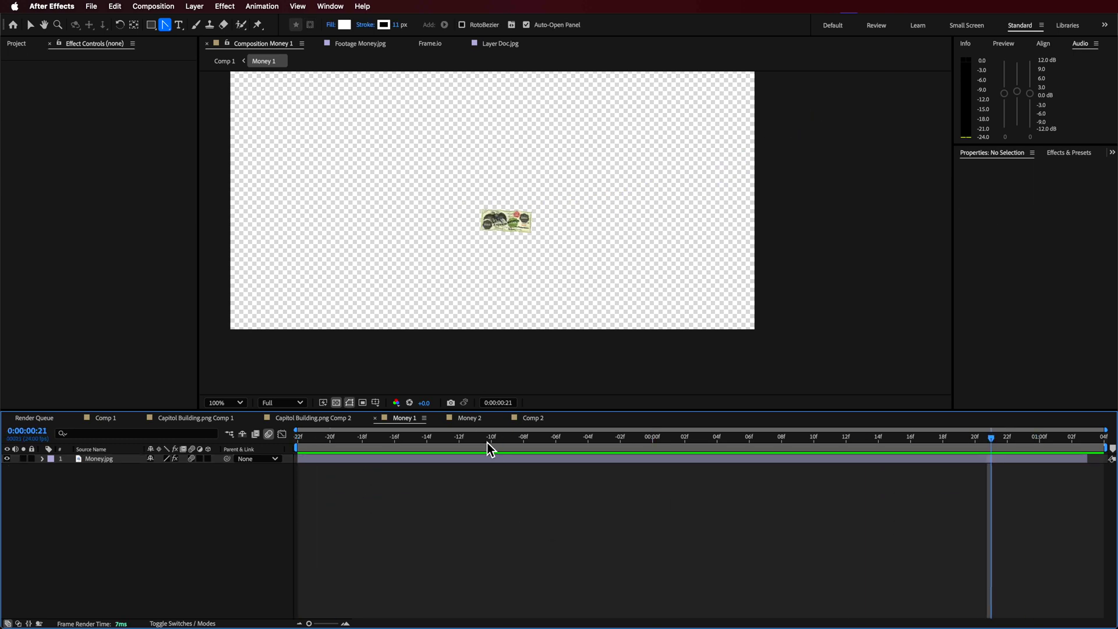
Add the Money 1 composition to Comp 2 between the Holder 2 and Holder layers
{"action": "left_click", "coordinate": [16, 43]}
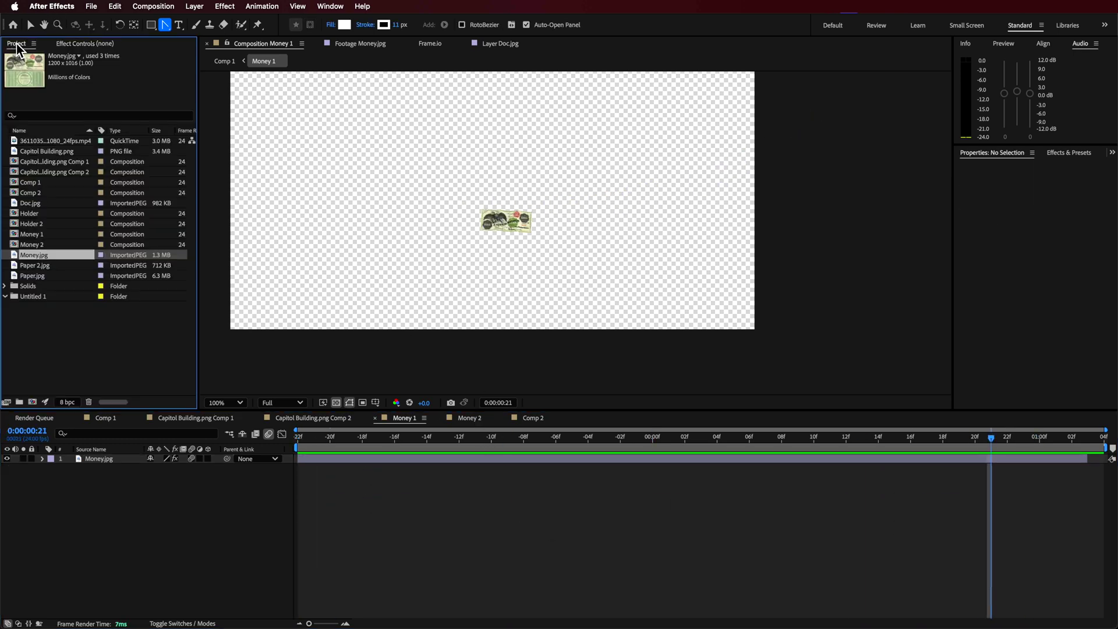
{"action": "left_click", "coordinate": [533, 419]}
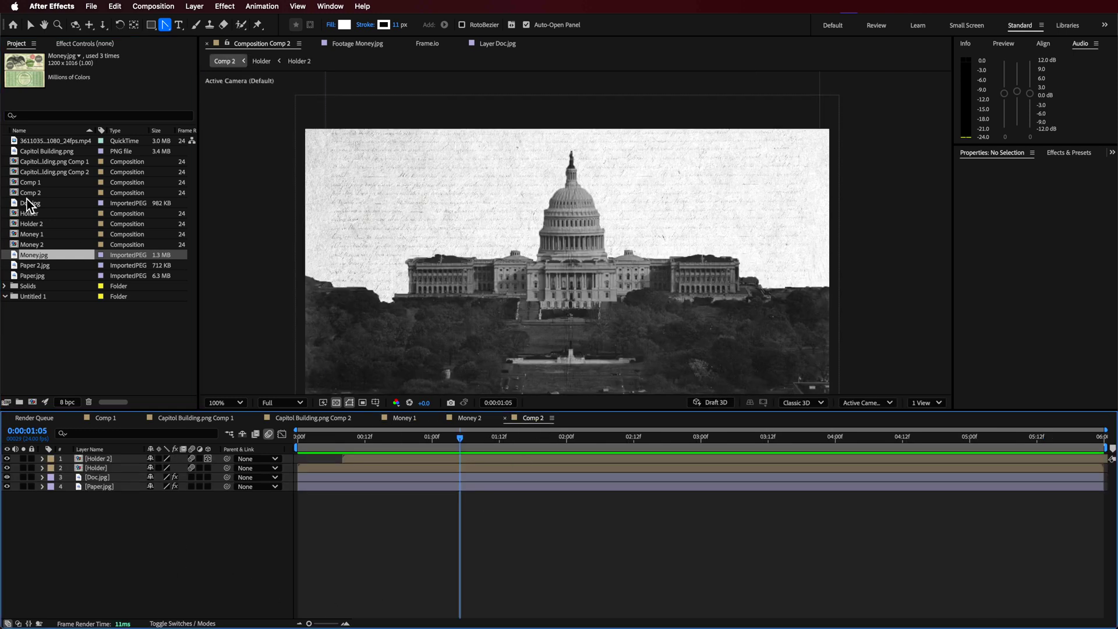
{"action": "left_click_drag", "start_coordinate": [32, 234], "coordinate": [102, 471]}
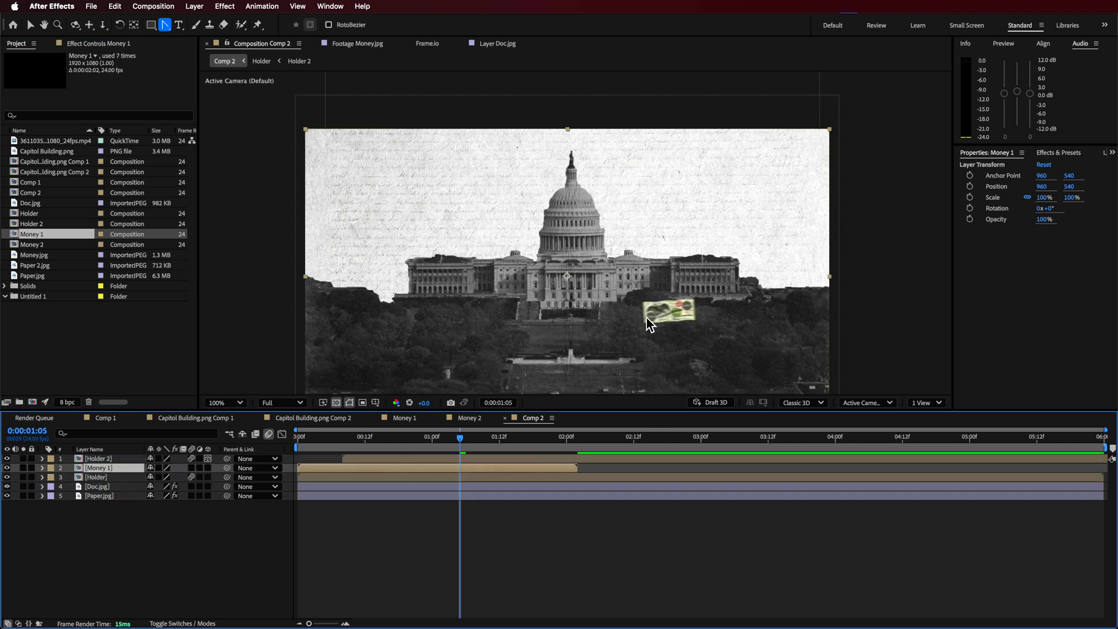
Raise the Money 1 layer in Comp 2 to position 960, 290 and preview the animation from the start
{"action": "left_click", "coordinate": [99, 459]}
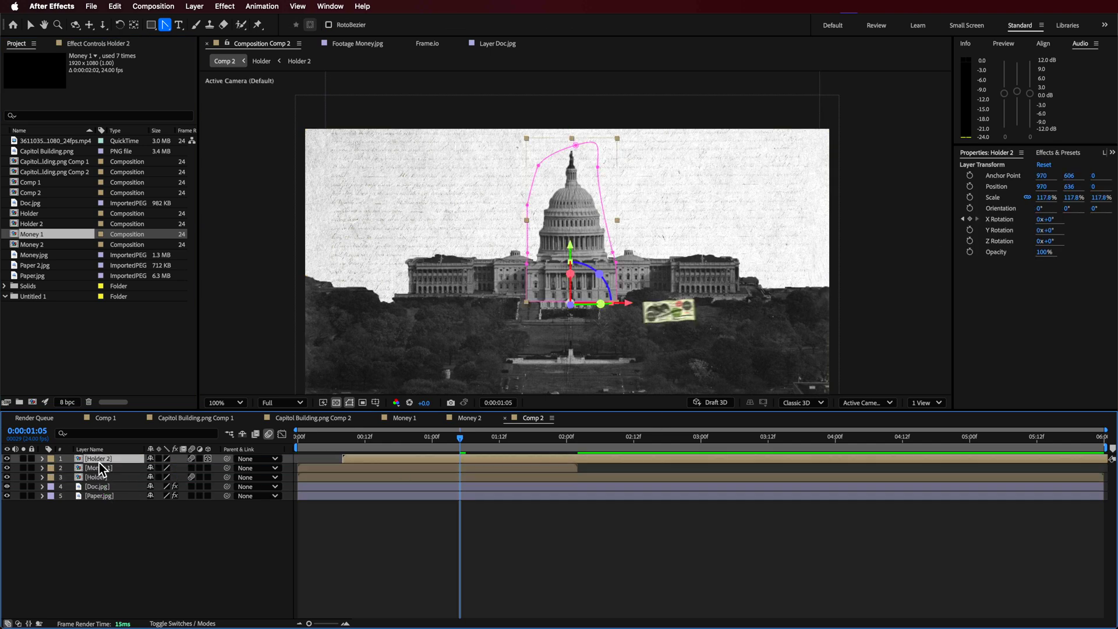
{"action": "left_click", "coordinate": [359, 468]}
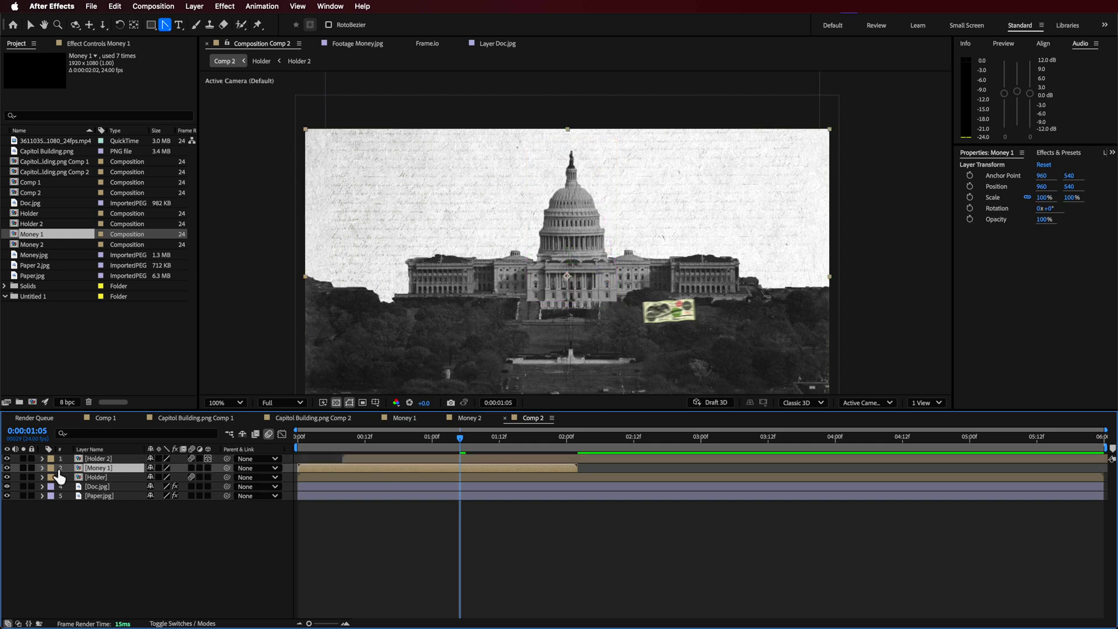
{"action": "left_click", "coordinate": [114, 463]}
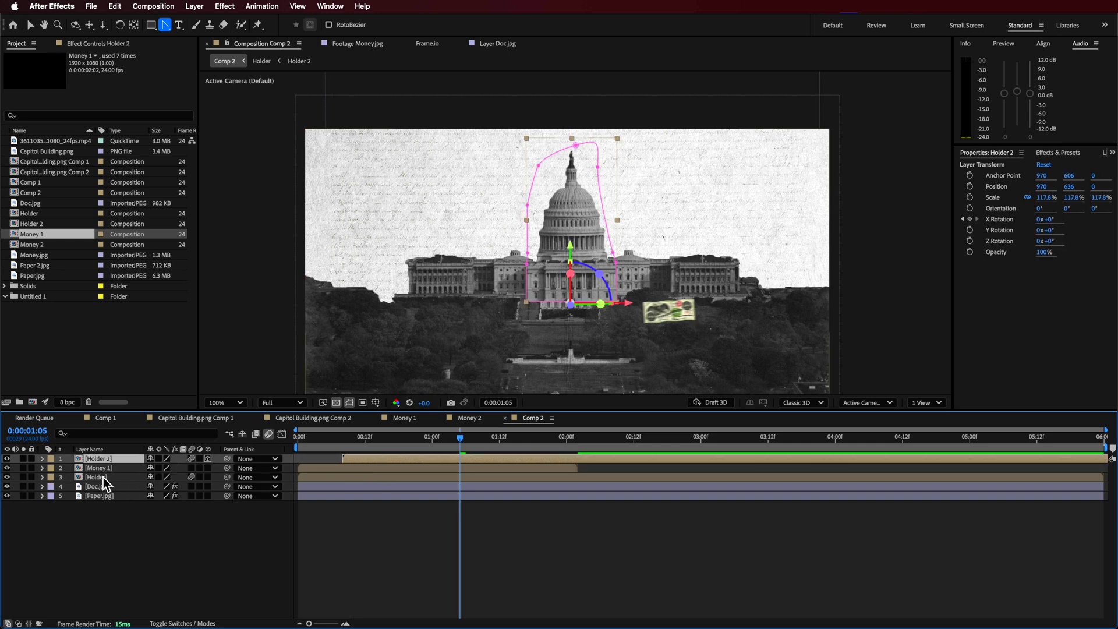
{"action": "left_click", "coordinate": [99, 468]}
{"action": "left_click_drag", "start_coordinate": [667, 314], "coordinate": [662, 249]}
{"action": "left_click_drag", "start_coordinate": [460, 438], "coordinate": [286, 459]}
{"action": "key", "text": "space"}
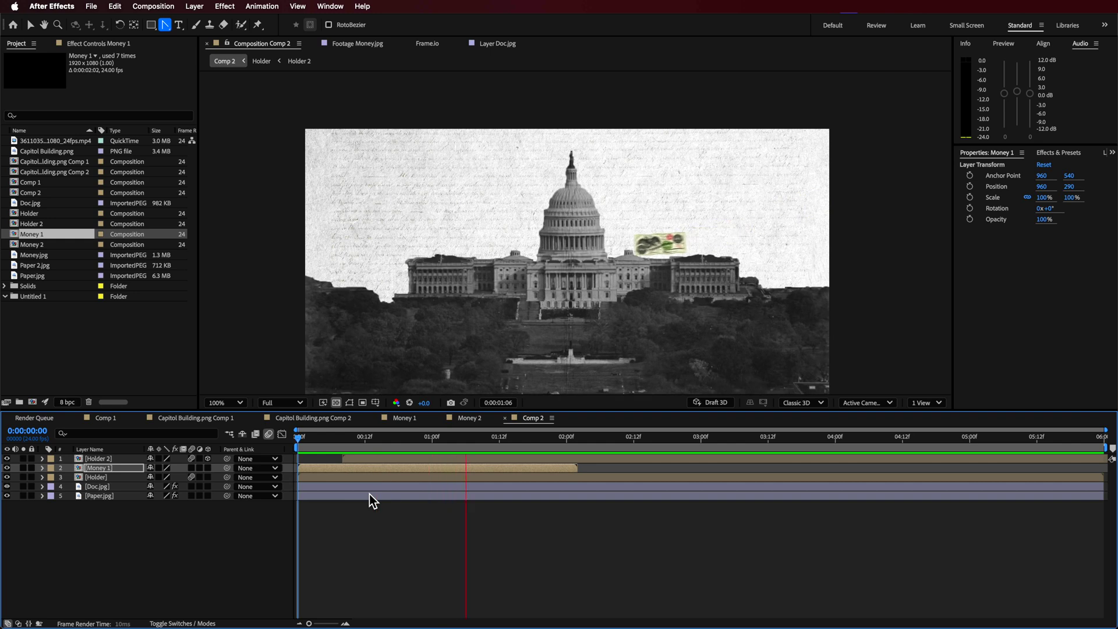
{"action": "key", "text": "space"}
Duplicate the Money 1 layer in Comp 2 and shift the copy to start at about 22 frames
{"action": "left_click", "coordinate": [390, 471]}
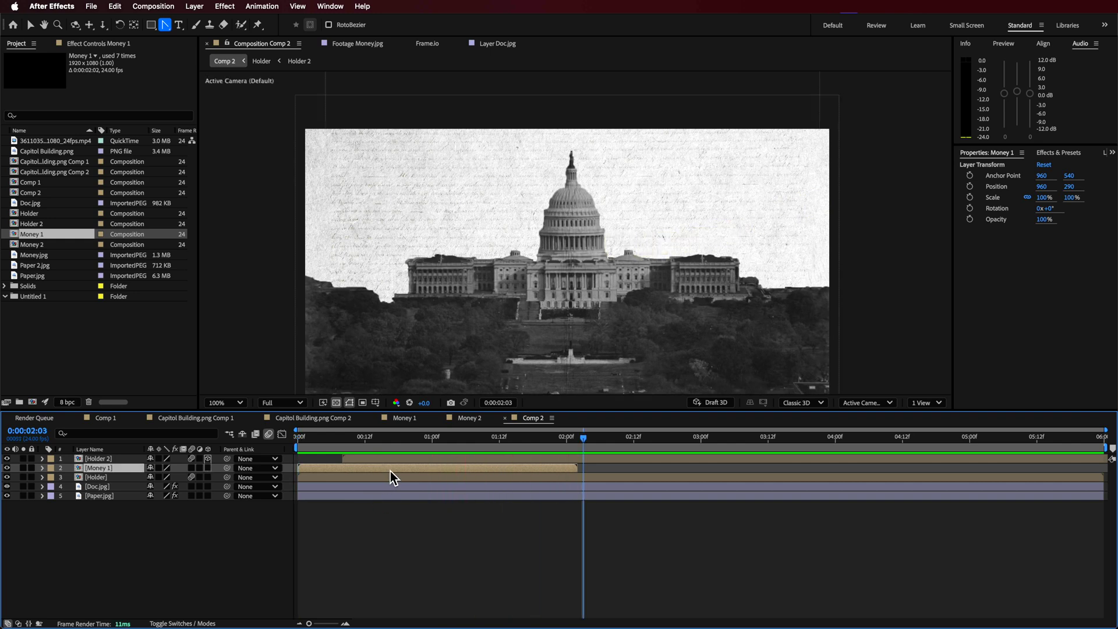
{"action": "key", "text": "super+d"}
{"action": "left_click", "coordinate": [392, 436]}
{"action": "left_click_drag", "start_coordinate": [360, 472], "coordinate": [572, 469]}
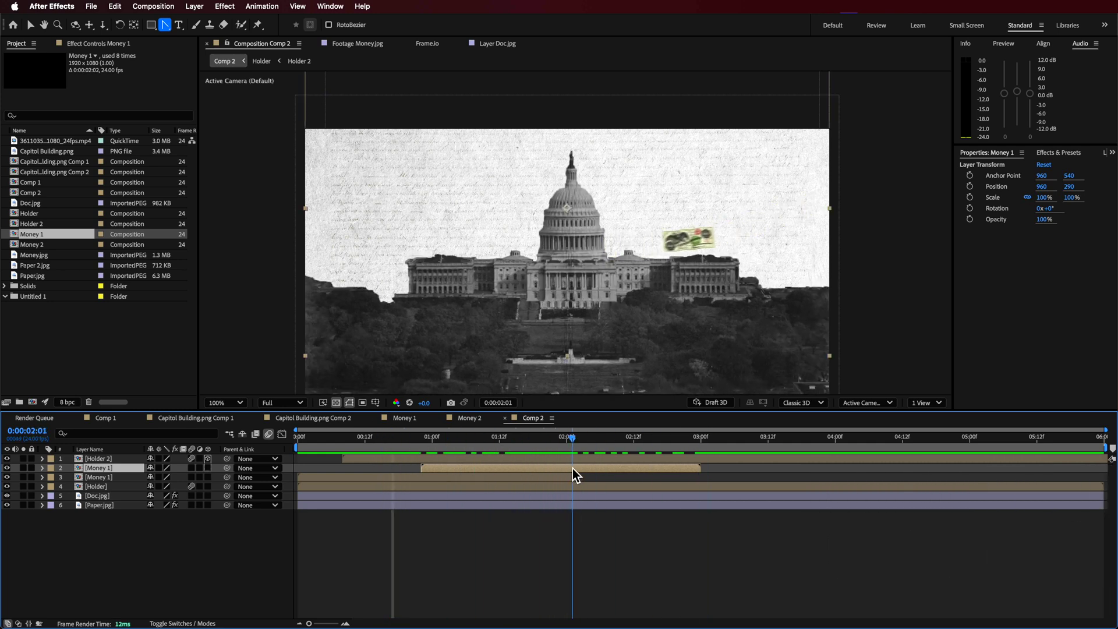
{"action": "left_click", "coordinate": [457, 542]}
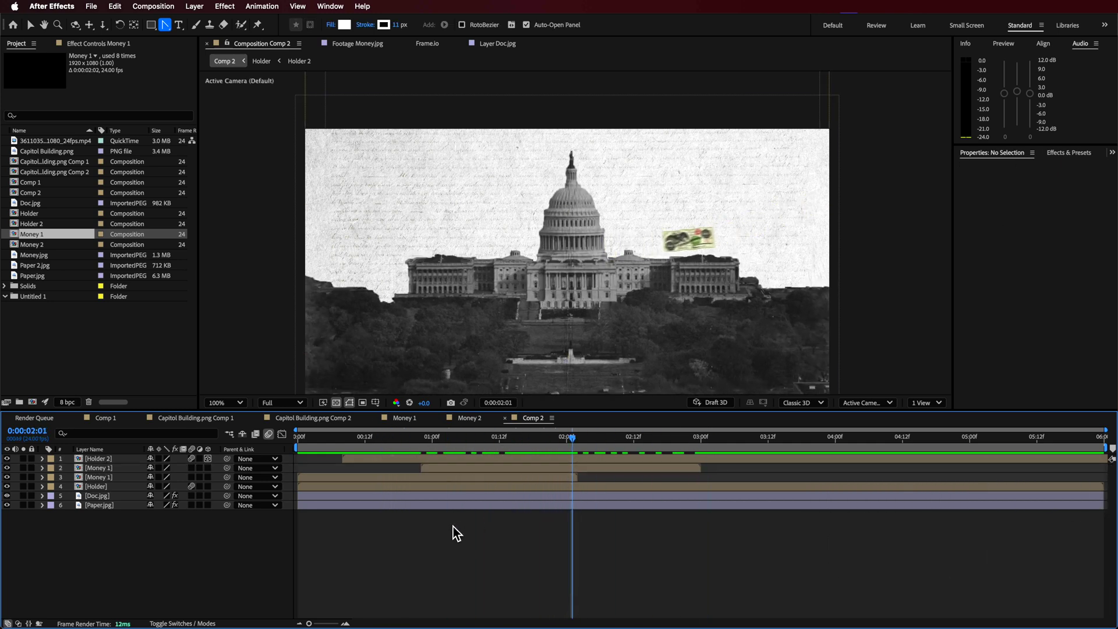
Examine the two banknotes' flight in the Money 2 composition and view the Money.jpg source footage
{"action": "left_click", "coordinate": [463, 419]}
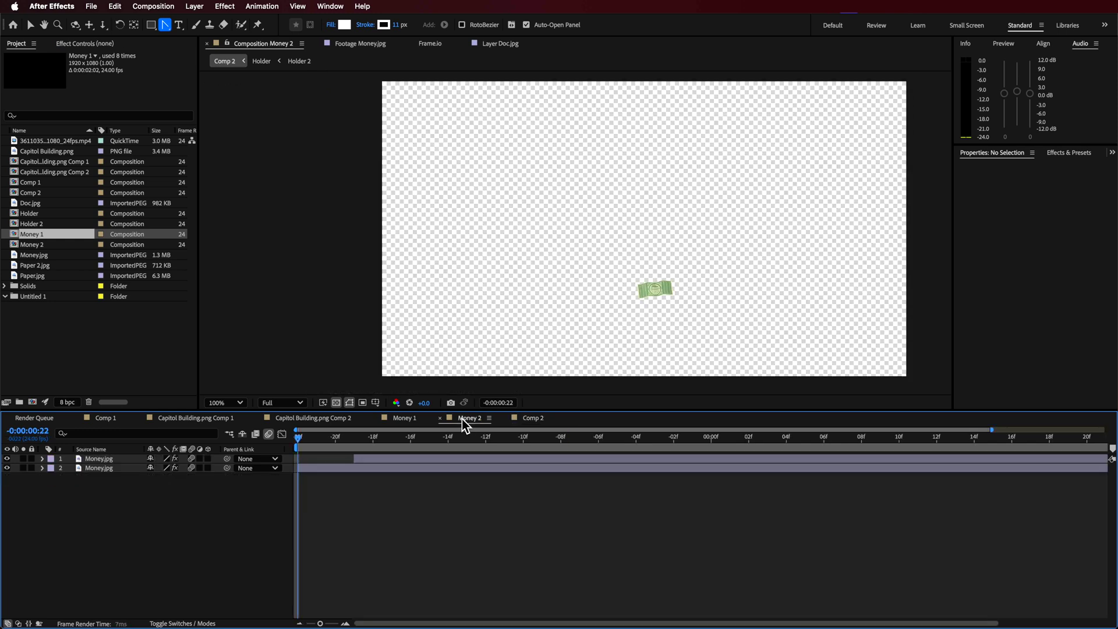
{"action": "left_click_drag", "start_coordinate": [315, 442], "coordinate": [752, 460]}
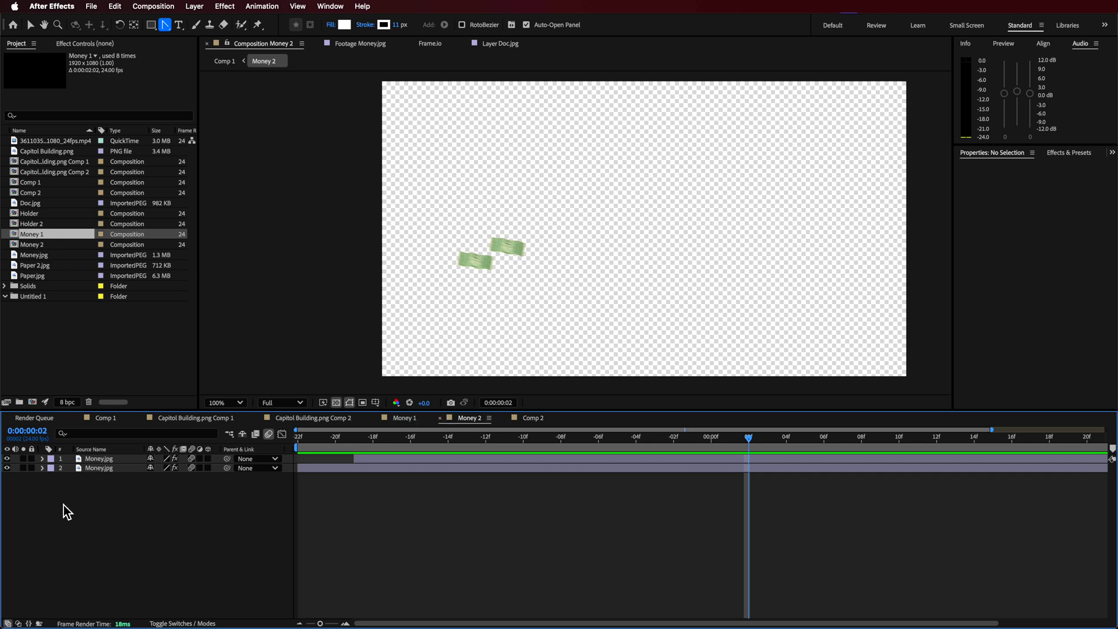
{"action": "left_click", "coordinate": [91, 462]}
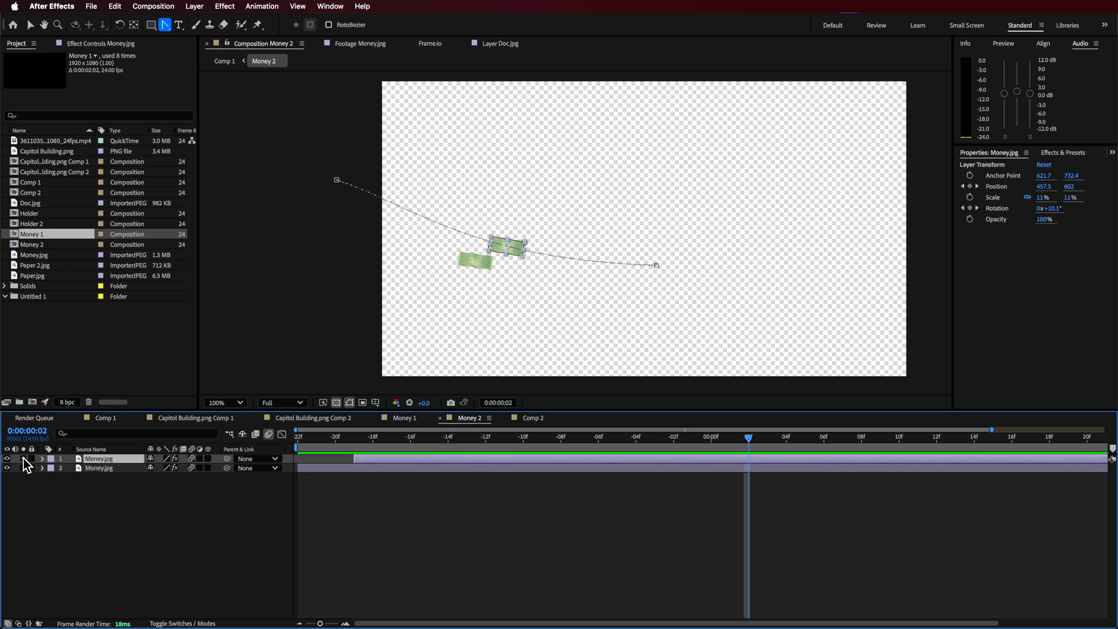
{"action": "left_click", "coordinate": [35, 256]}
{"action": "double_click", "coordinate": [36, 256]}
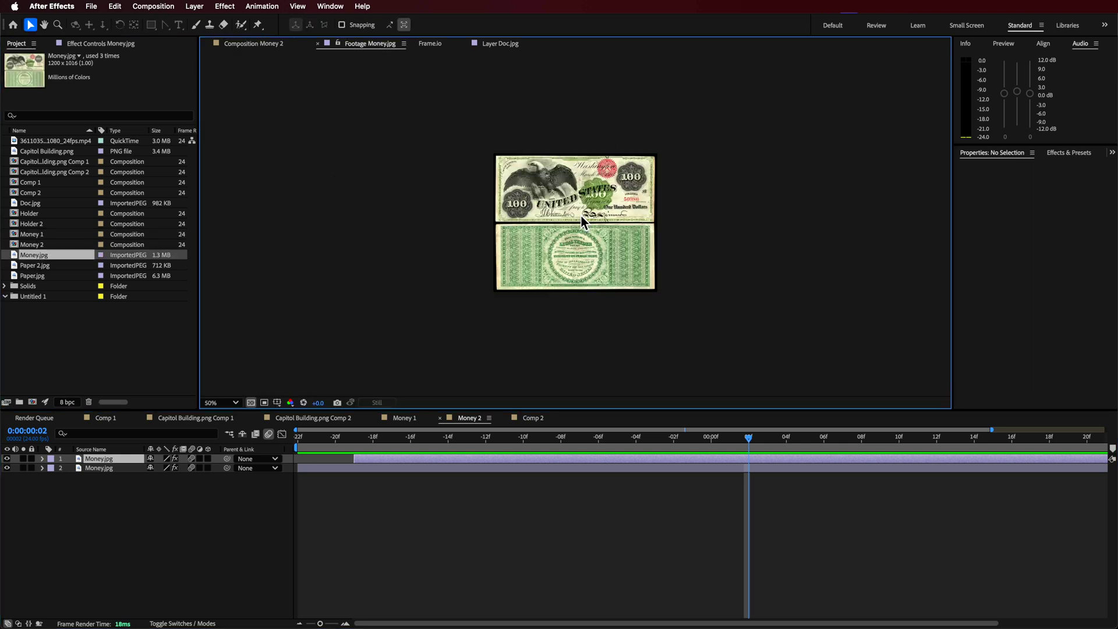
{"action": "left_click", "coordinate": [404, 498]}
Examine the position and rotation keyframes of the upper Money.jpg layer in Money 2 by scrubbing through its motion
{"action": "left_click", "coordinate": [99, 459]}
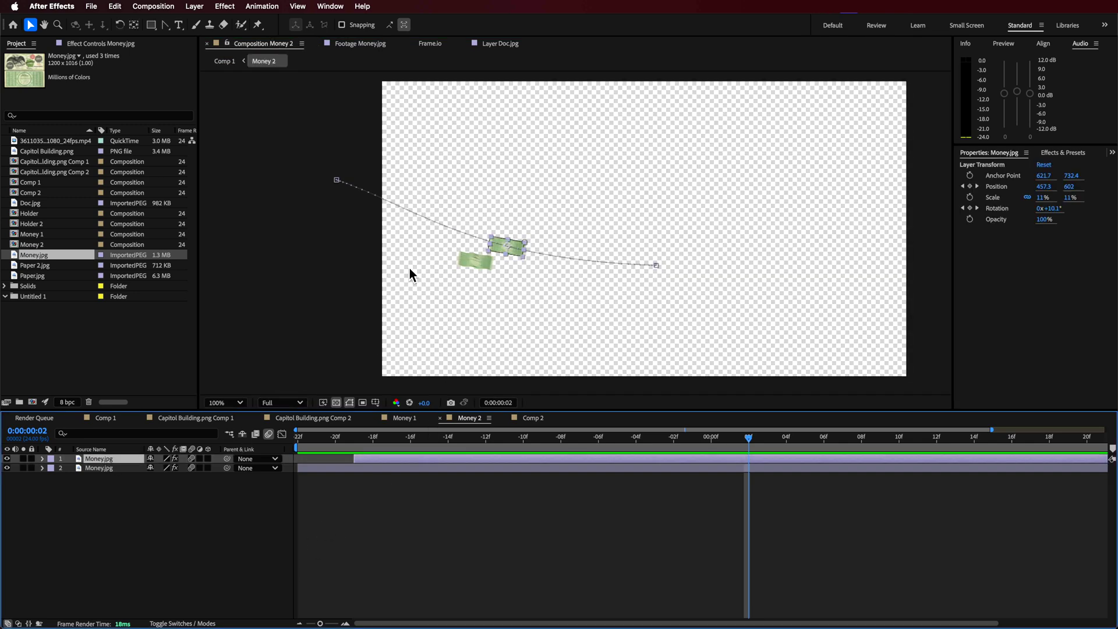
{"action": "left_click_drag", "start_coordinate": [392, 438], "coordinate": [622, 463]}
{"action": "key", "text": "u"}
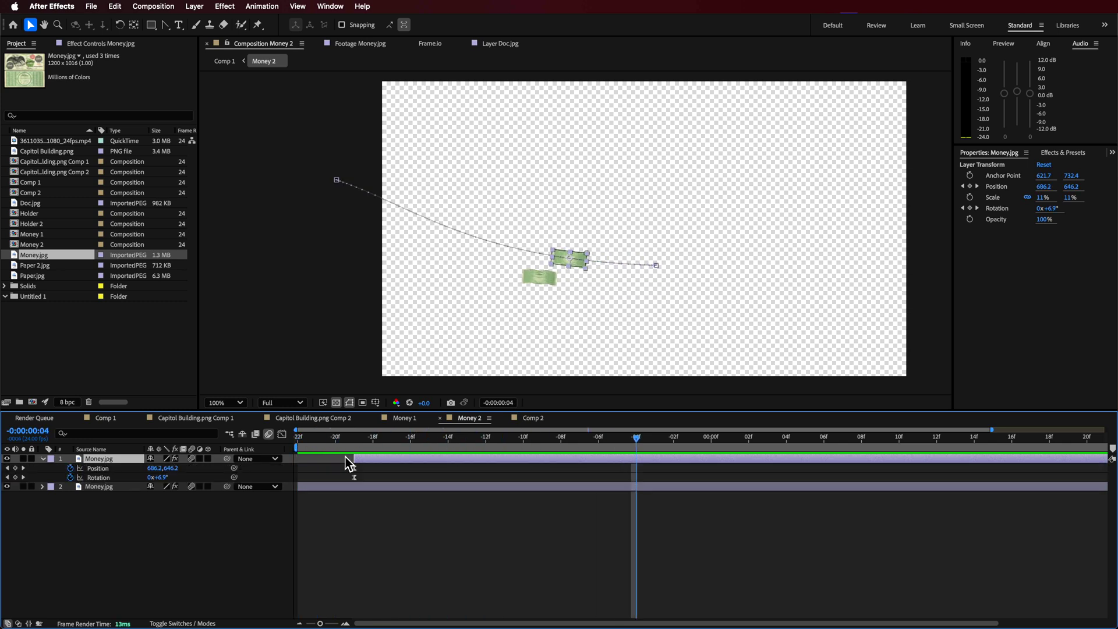
{"action": "left_click_drag", "start_coordinate": [334, 453], "coordinate": [1051, 499]}
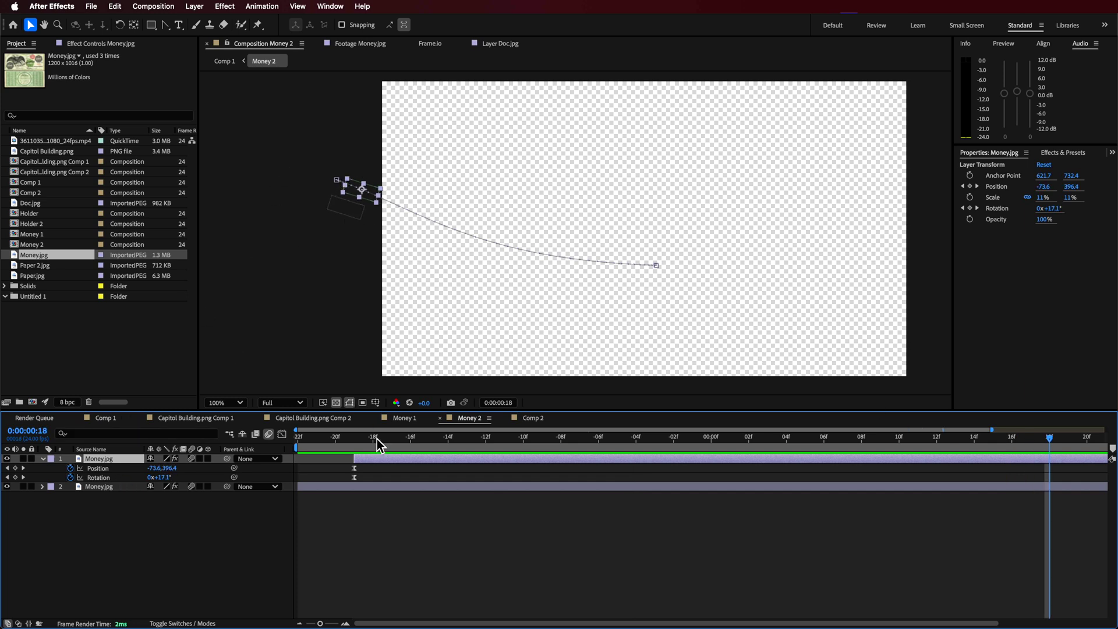
{"action": "left_click_drag", "start_coordinate": [371, 448], "coordinate": [1111, 454]}
{"action": "left_click", "coordinate": [754, 549]}
{"action": "key", "text": "space"}
{"action": "key", "text": "minus"}
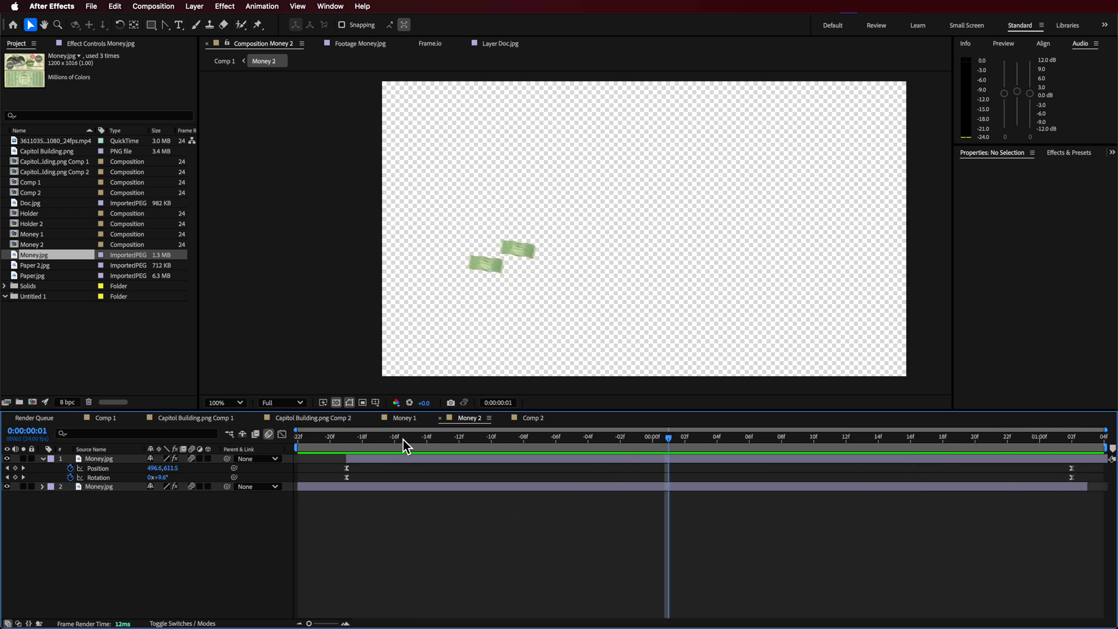
Add the Money 2 composition to Comp 2 below Holder 2, start it at about 0:00:02:01, and move it to position 960, 274
{"action": "left_click", "coordinate": [542, 420]}
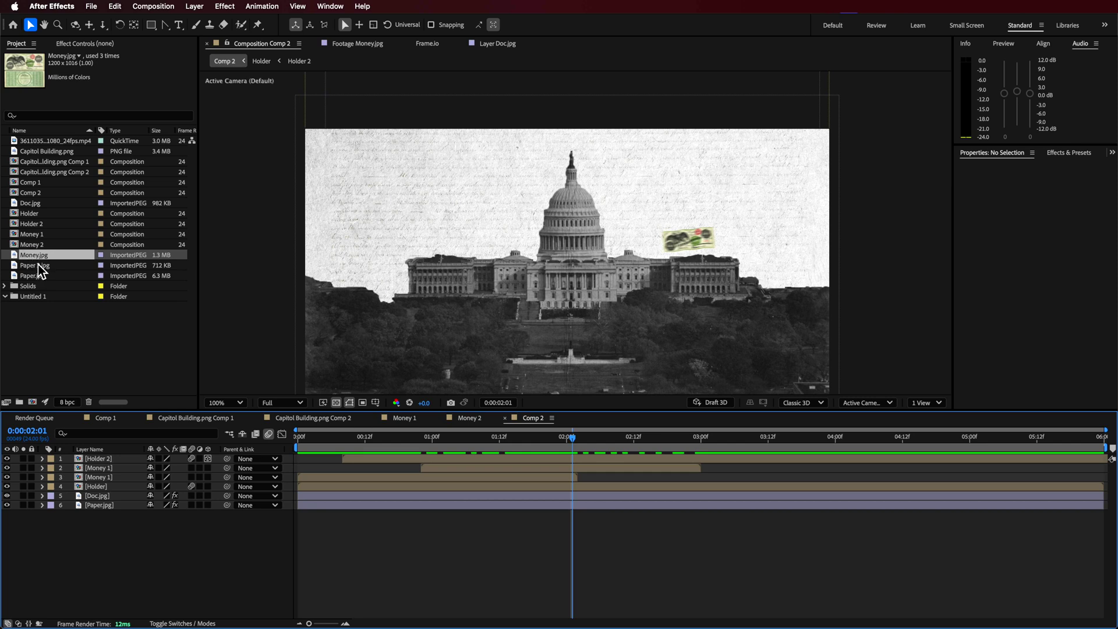
{"action": "left_click_drag", "start_coordinate": [36, 245], "coordinate": [127, 462]}
{"action": "left_click_drag", "start_coordinate": [401, 466], "coordinate": [660, 478]}
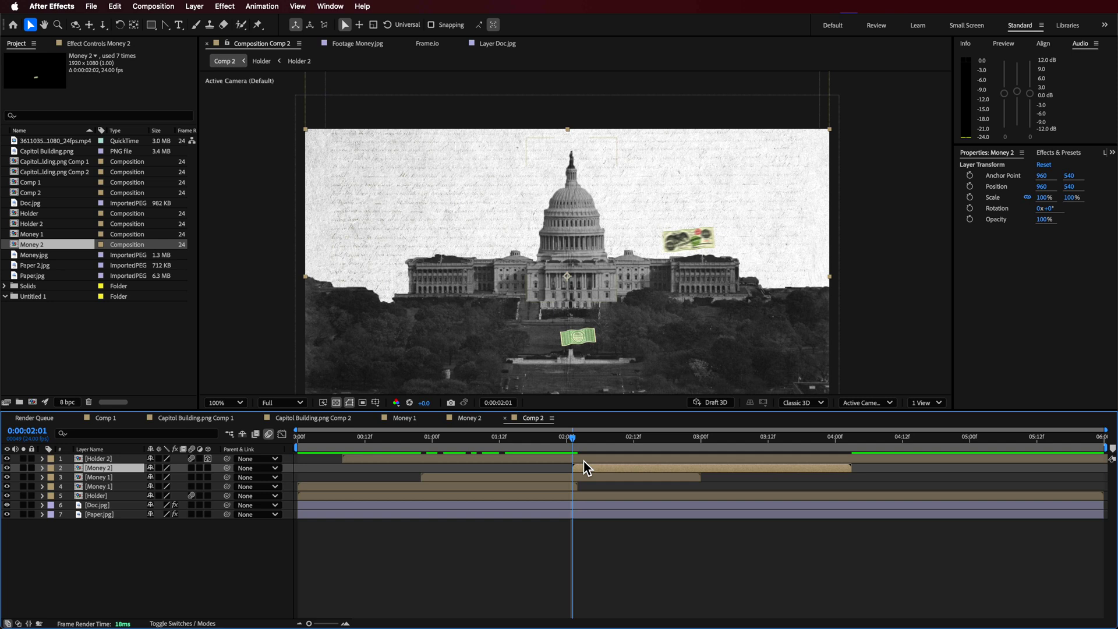
{"action": "left_click_drag", "start_coordinate": [574, 297], "coordinate": [569, 235]}
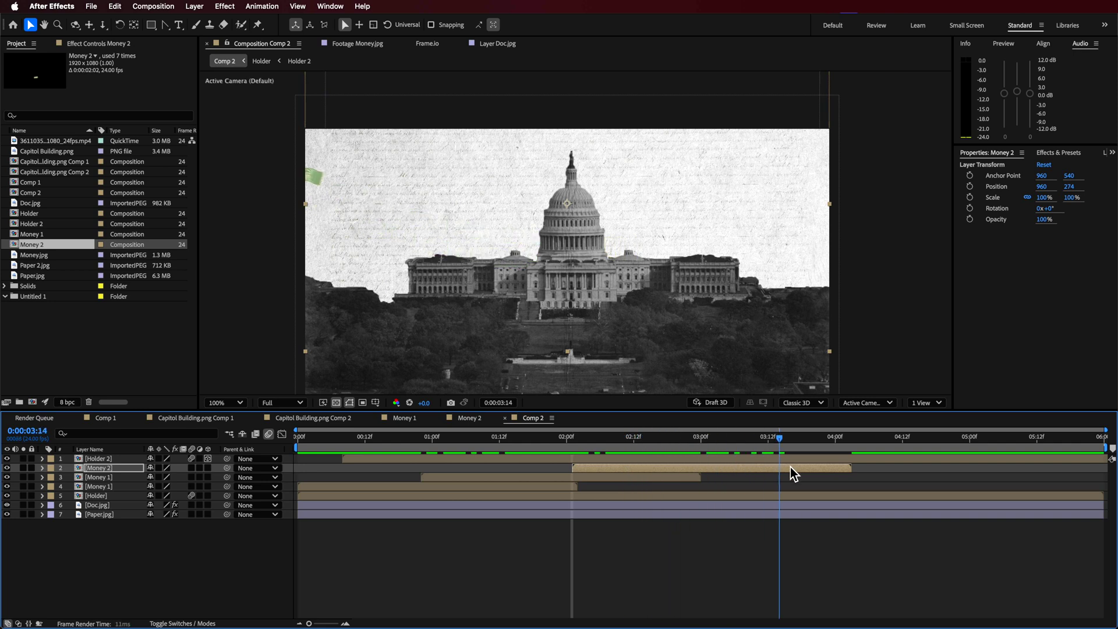
{"action": "key", "text": "space"}
Start the Money 2 layer earlier at about 0:00:01:14, then duplicate it and start the copy at about 0:00:02:15
{"action": "left_click_drag", "start_coordinate": [603, 481], "coordinate": [537, 485]}
{"action": "left_click_drag", "start_coordinate": [606, 466], "coordinate": [756, 474]}
{"action": "key", "text": "super+d"}
{"action": "mouse_move", "coordinate": [682, 450]}
{"action": "left_mouse_down"}
{"action": "mouse_move", "coordinate": [615, 445]}
{"action": "mouse_move", "coordinate": [668, 451]}
{"action": "mouse_move", "coordinate": [688, 475]}
{"action": "mouse_move", "coordinate": [670, 456]}
{"action": "left_mouse_up"}
{"action": "left_click", "coordinate": [735, 446]}
{"action": "left_click_drag", "start_coordinate": [737, 445], "coordinate": [813, 502]}
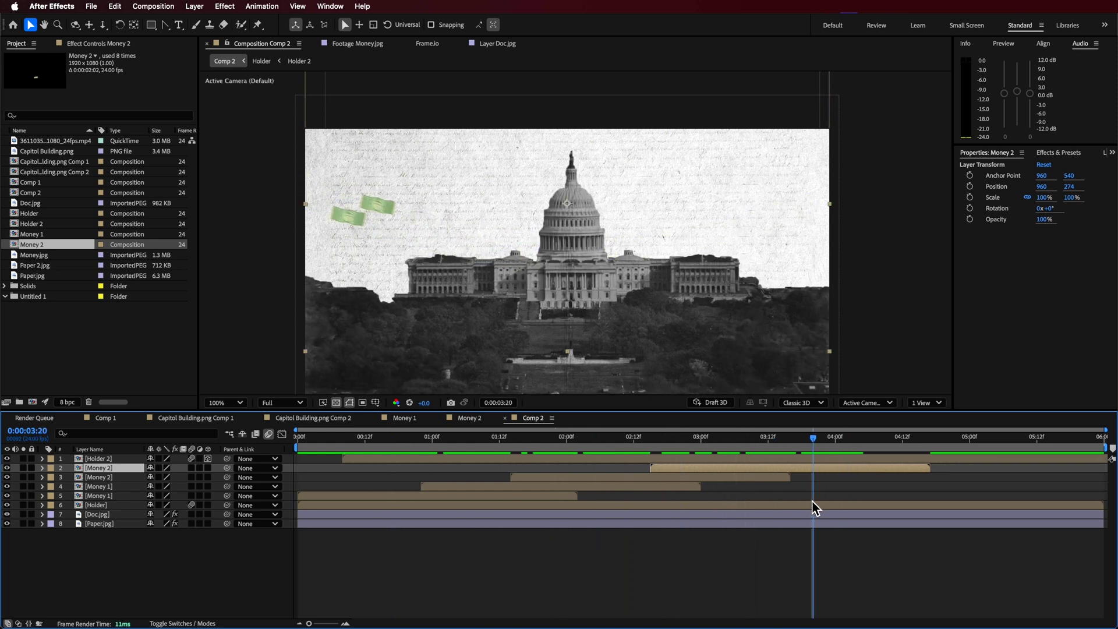
Examine the Tax System text layer's settings in Comp 1, then return to Comp 2
{"action": "left_click", "coordinate": [155, 592]}
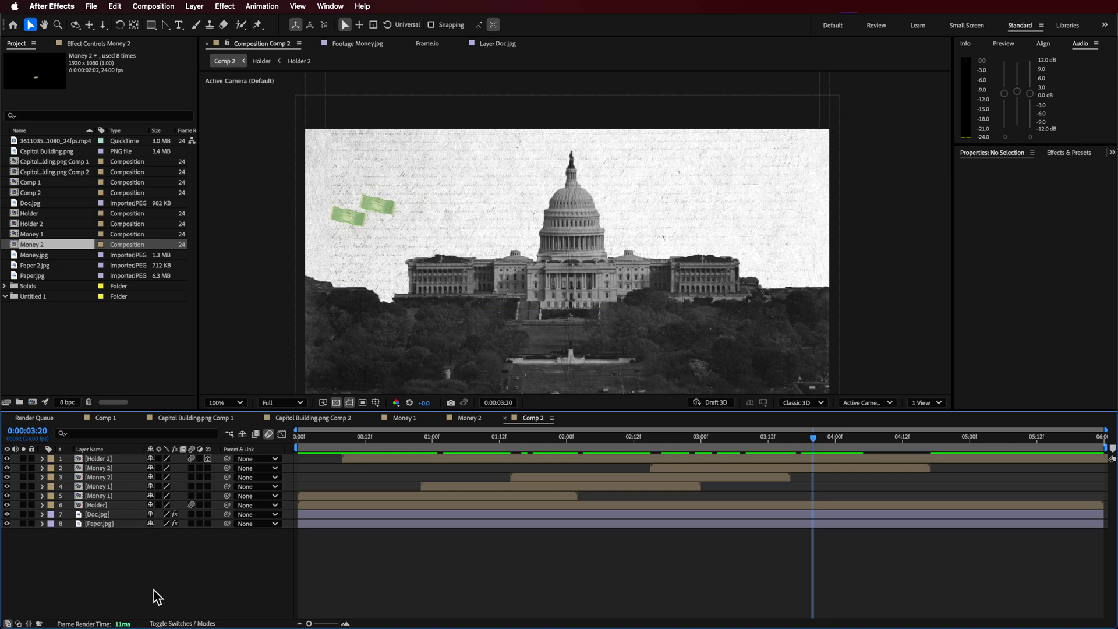
{"action": "left_click_drag", "start_coordinate": [471, 280], "coordinate": [480, 234]}
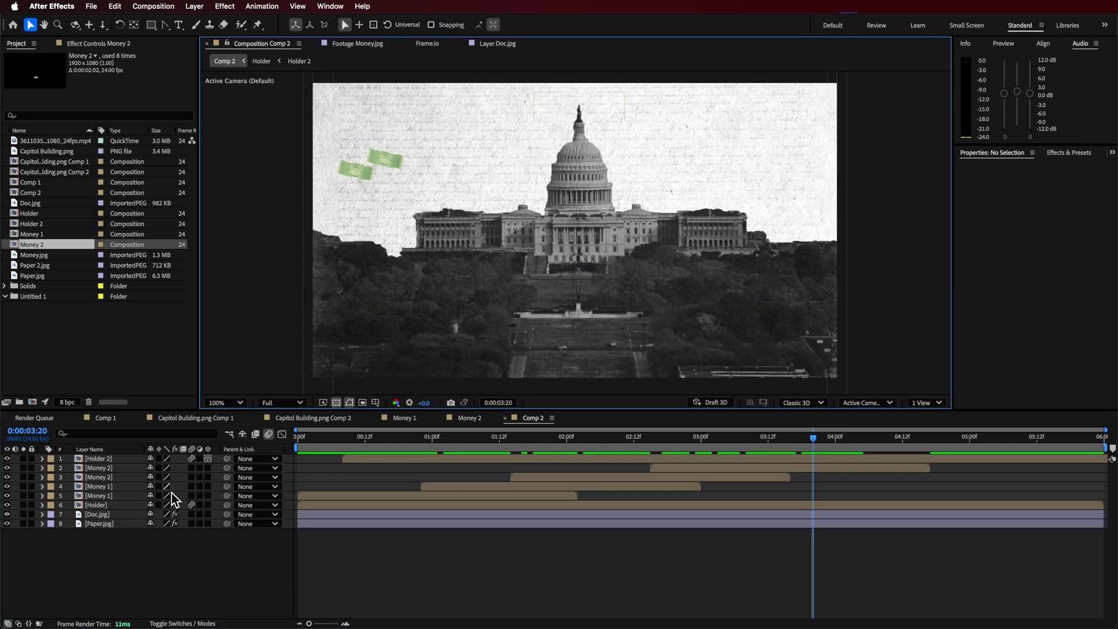
{"action": "left_click", "coordinate": [114, 418]}
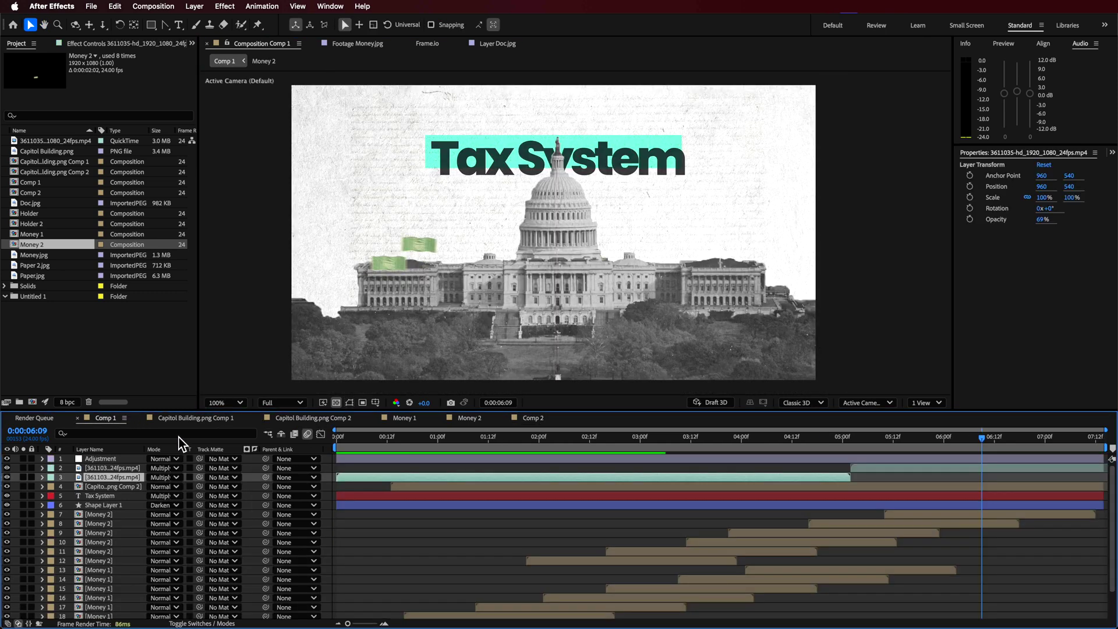
{"action": "left_click", "coordinate": [100, 497]}
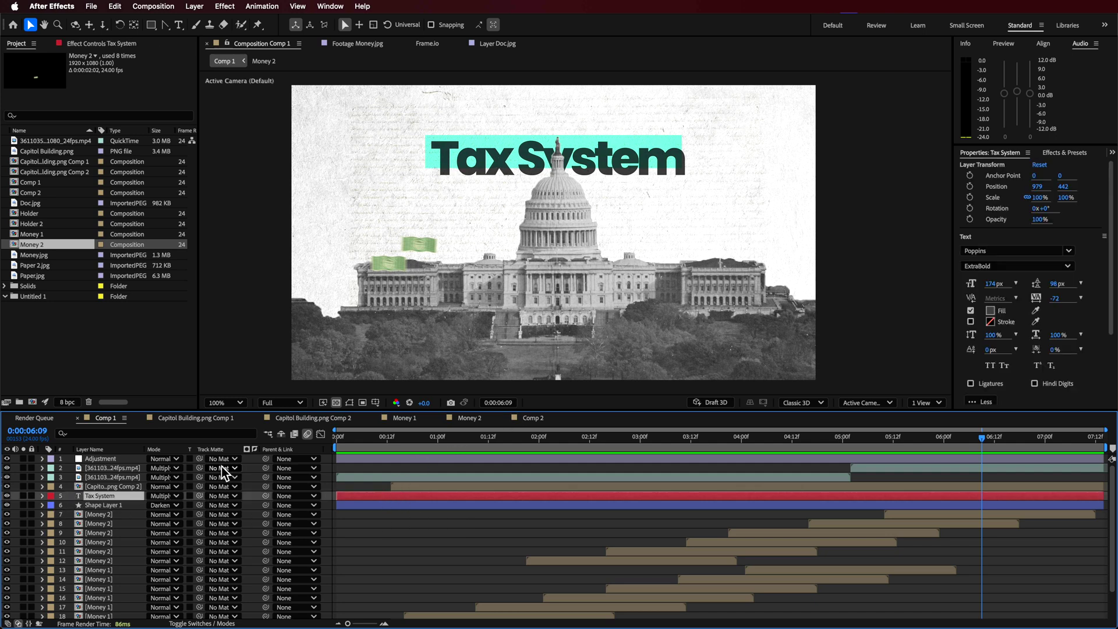
{"action": "left_click", "coordinate": [536, 420]}
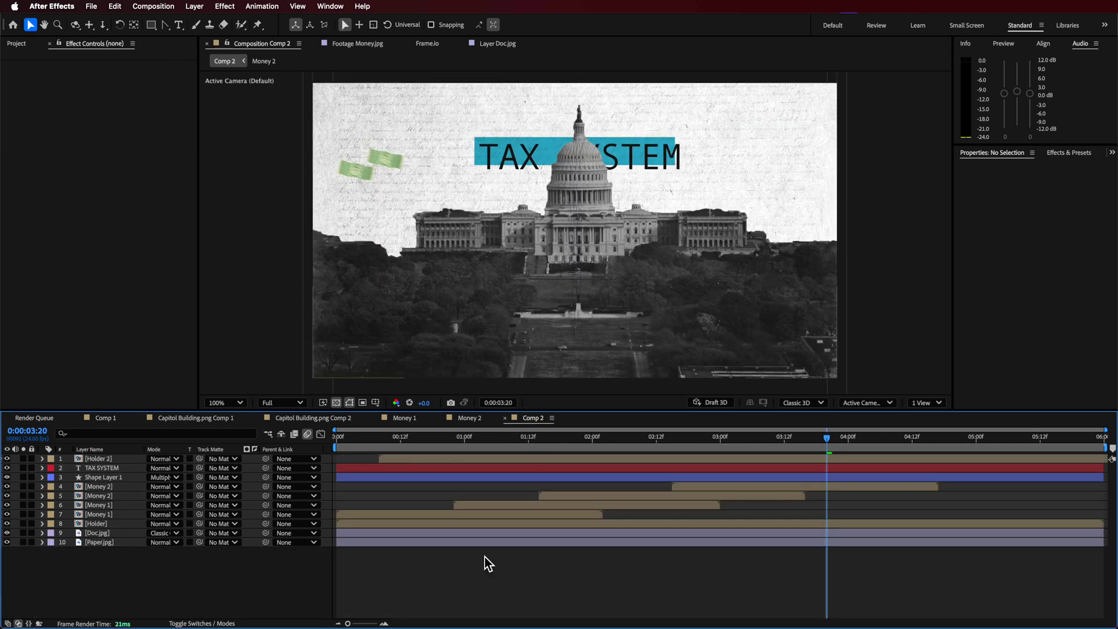
Preview the 3611035-hd_1920_1080_24fps.mp4 texture footage and add it as Comp 2's topmost layer with the Screen blending mode
{"action": "left_click", "coordinate": [12, 43]}
{"action": "double_click", "coordinate": [33, 140]}
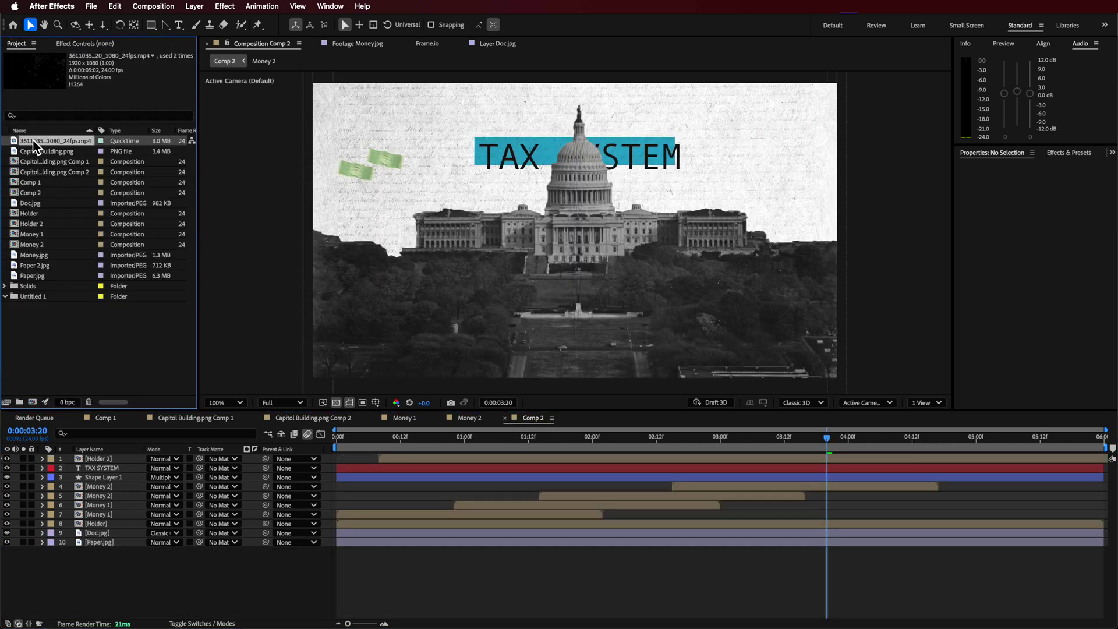
{"action": "key", "text": "space"}
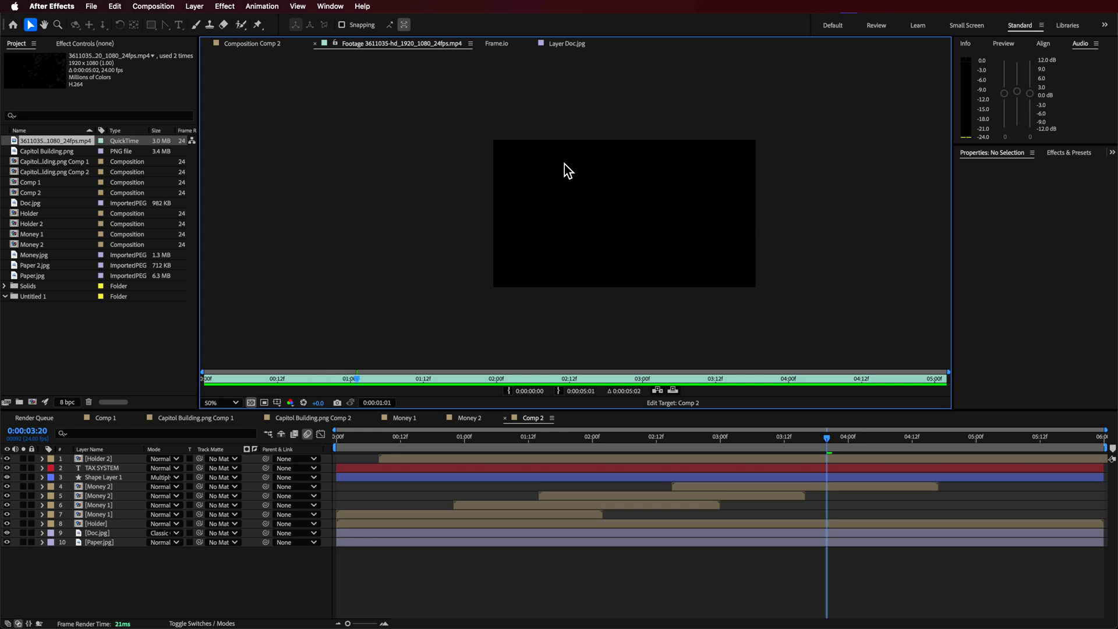
{"action": "left_click_drag", "start_coordinate": [640, 222], "coordinate": [592, 222]}
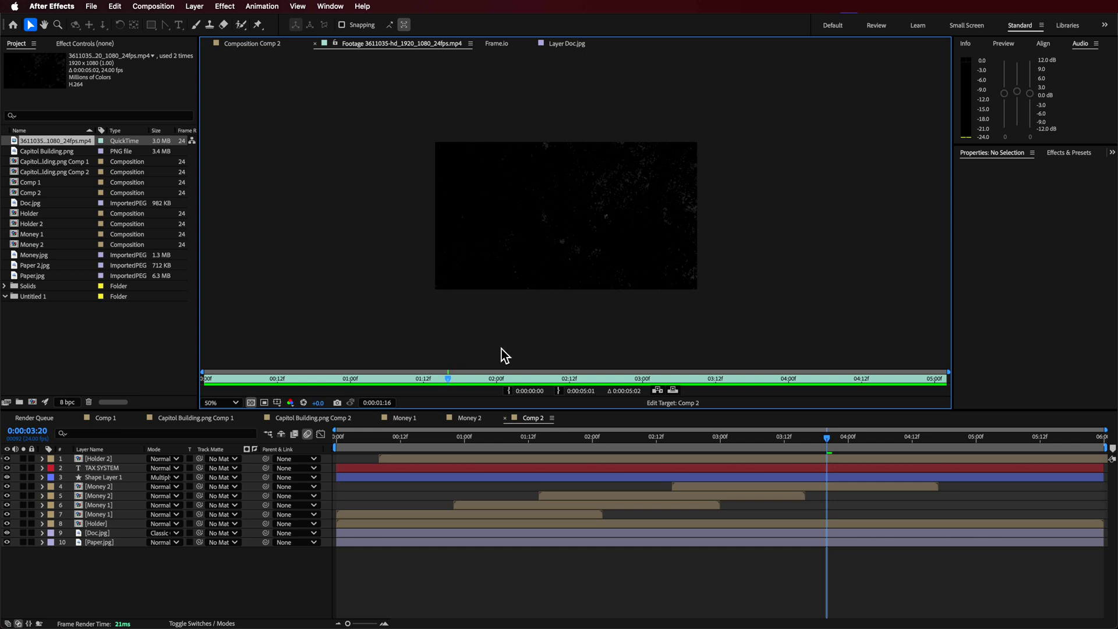
{"action": "left_click_drag", "start_coordinate": [376, 452], "coordinate": [651, 438]}
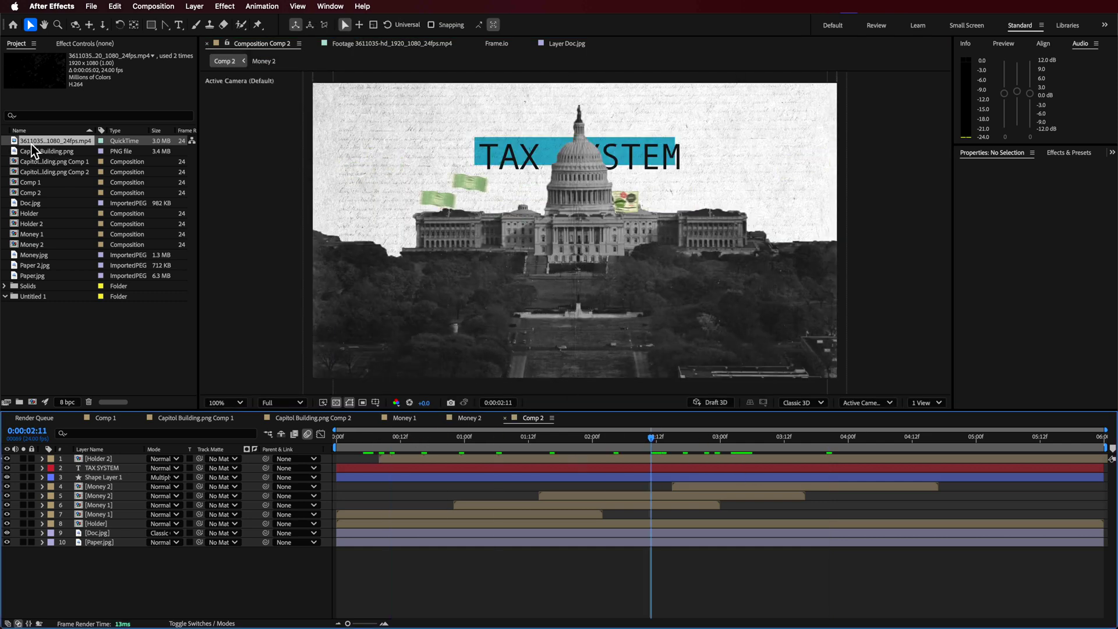
{"action": "left_click_drag", "start_coordinate": [52, 153], "coordinate": [87, 455]}
{"action": "left_click", "coordinate": [175, 459]}
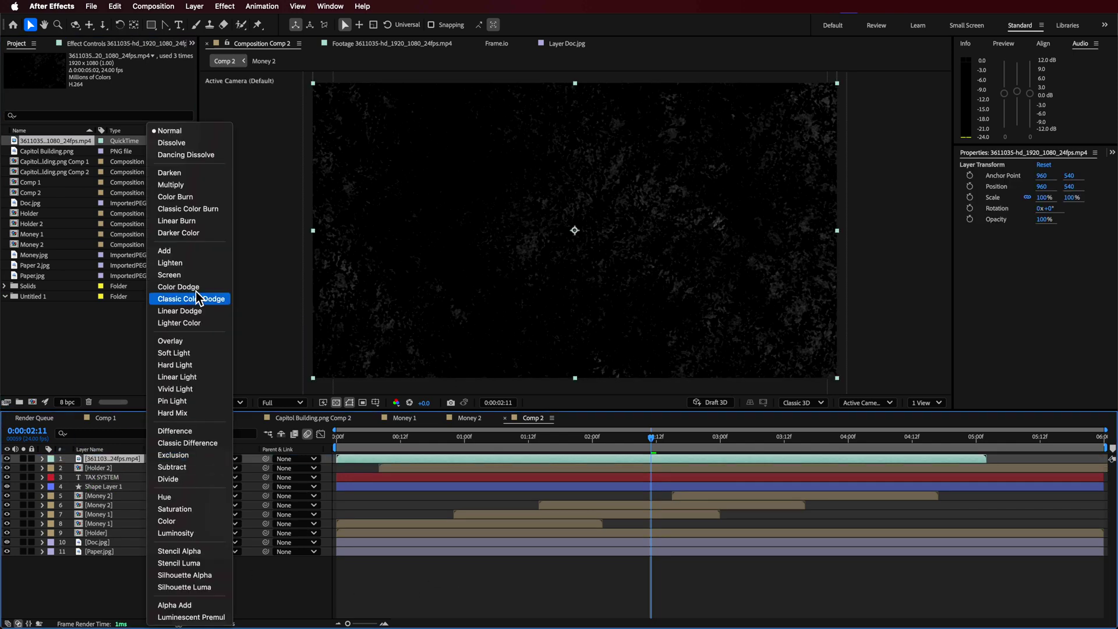
{"action": "left_click", "coordinate": [183, 271]}
{"action": "left_click_drag", "start_coordinate": [649, 452], "coordinate": [549, 466]}
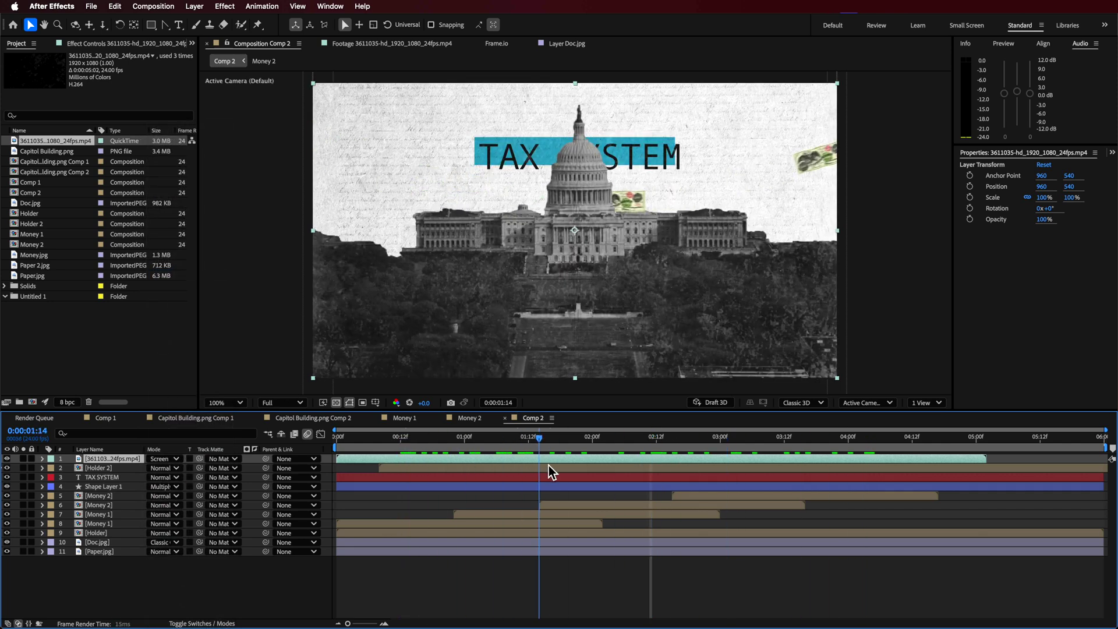
Create an adjustment layer in Comp 2 and place it directly below the texture footage layer
{"action": "left_click", "coordinate": [233, 581]}
{"action": "right_click", "coordinate": [76, 584]}
{"action": "mouse_move", "coordinate": [137, 490]}
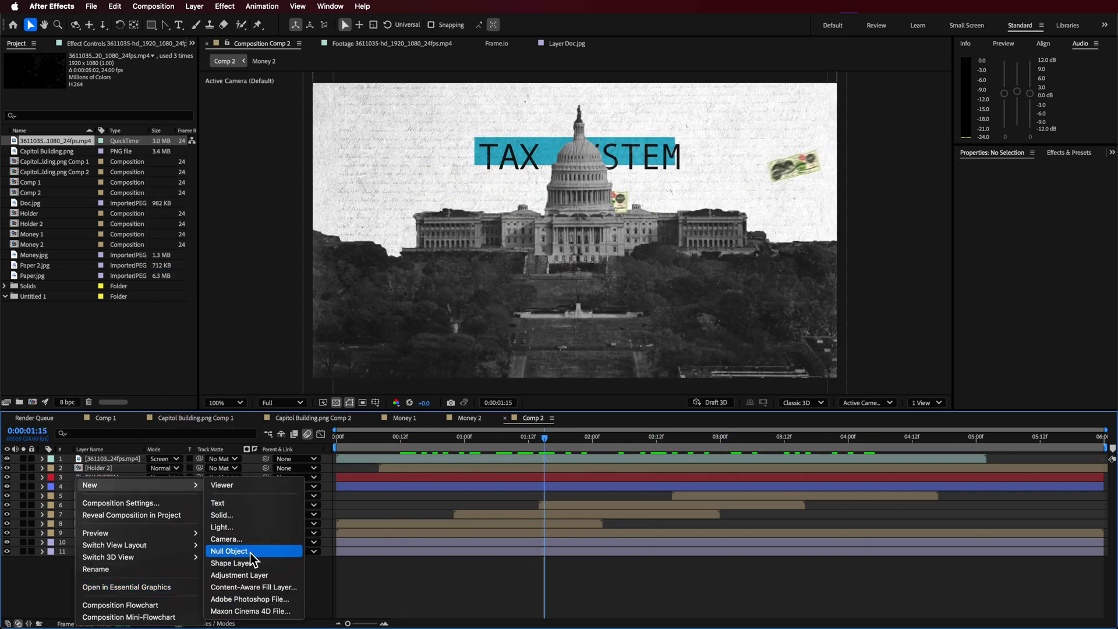
{"action": "left_click", "coordinate": [247, 576]}
{"action": "left_click_drag", "start_coordinate": [107, 462], "coordinate": [105, 473]}
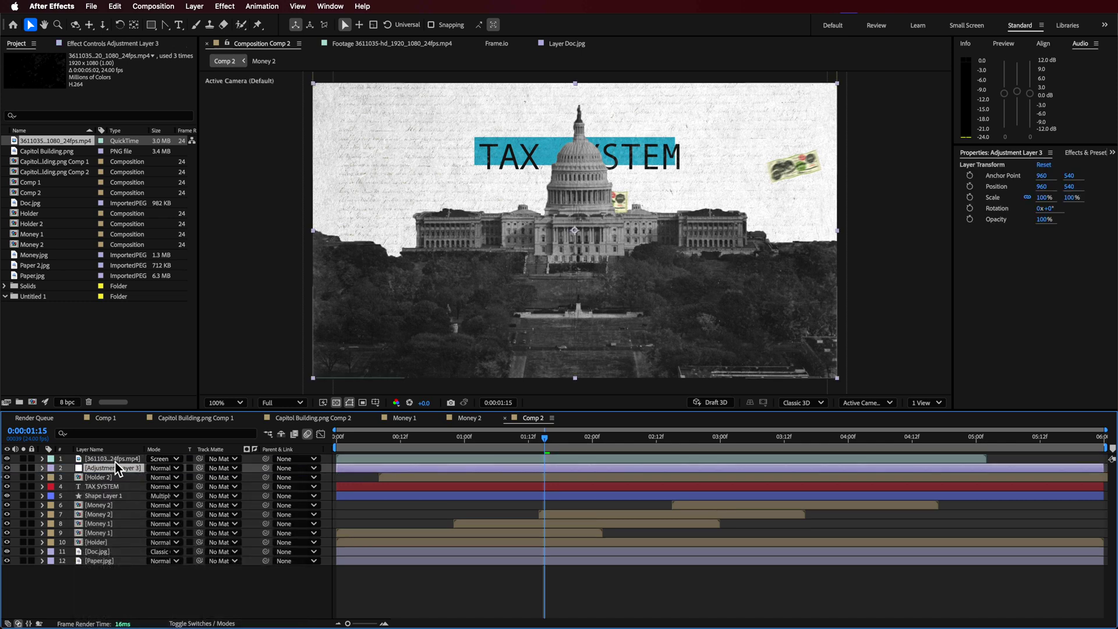
Apply Posterize Time to the adjustment layer with a frame rate of 12 and preview the composition from the start
{"action": "left_click", "coordinate": [362, 6]}
{"action": "type", "text": "poster"}
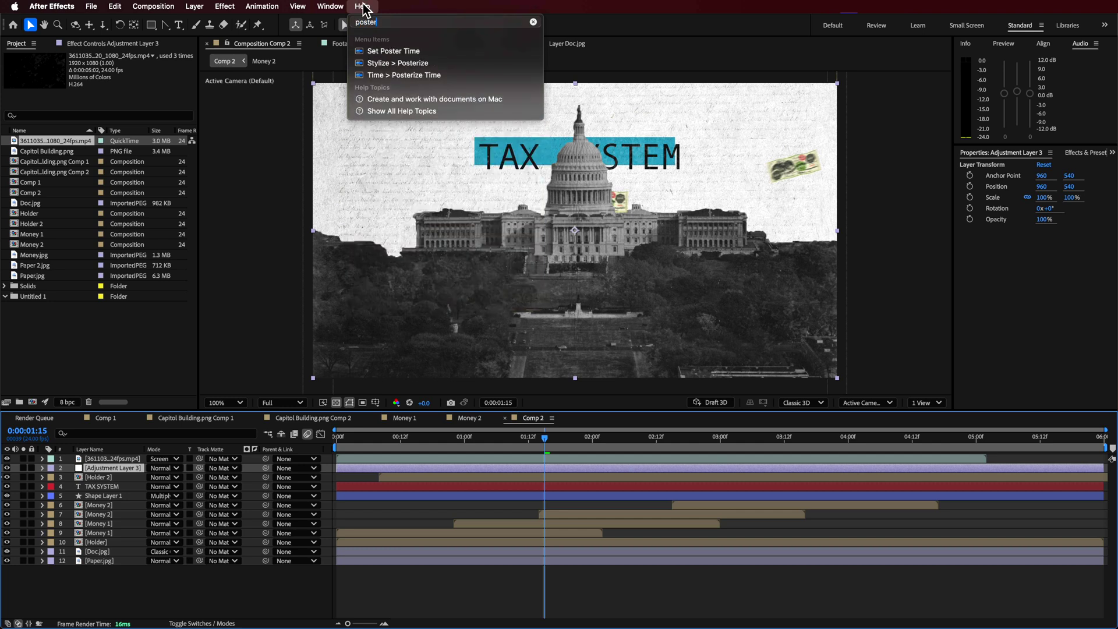
{"action": "left_click", "coordinate": [410, 75]}
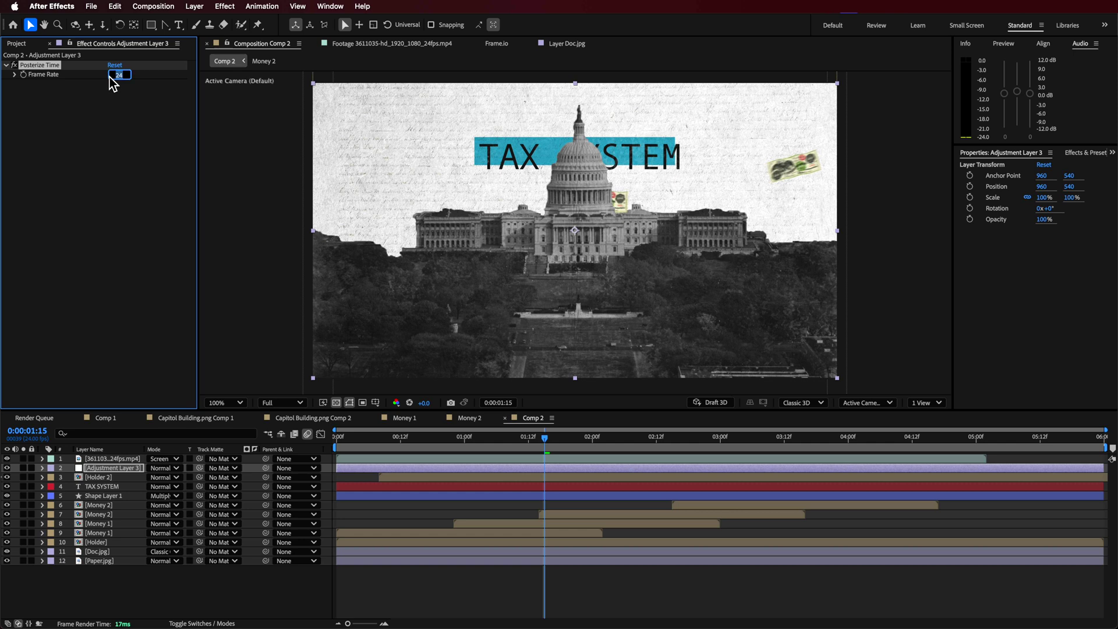
{"action": "left_click", "coordinate": [292, 442]}
{"action": "key", "text": "space"}
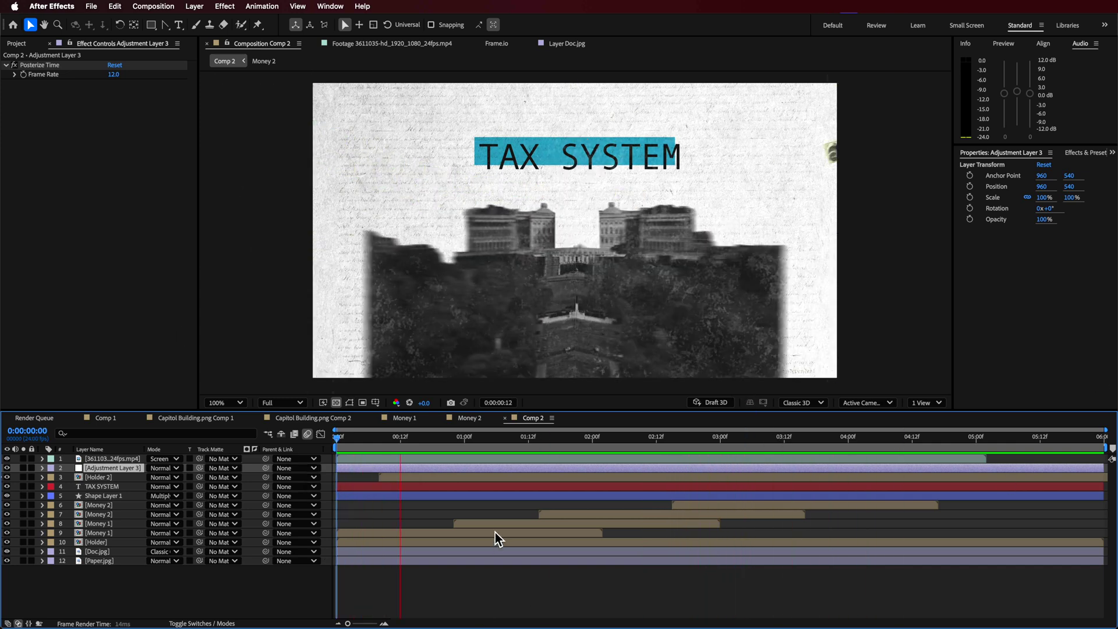
{"action": "key", "text": "space"}
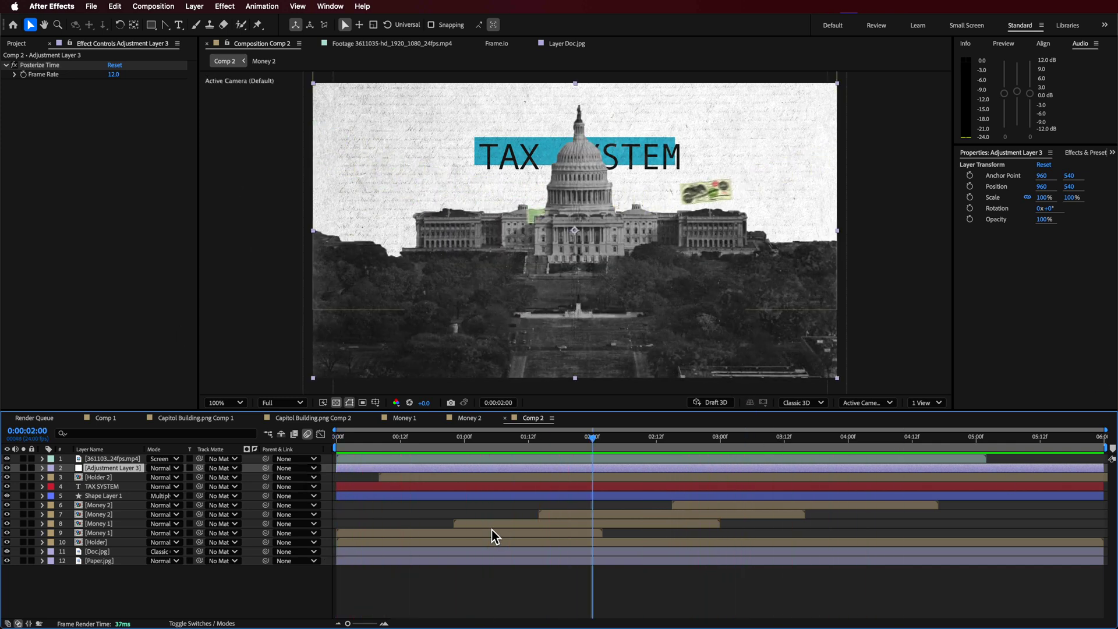